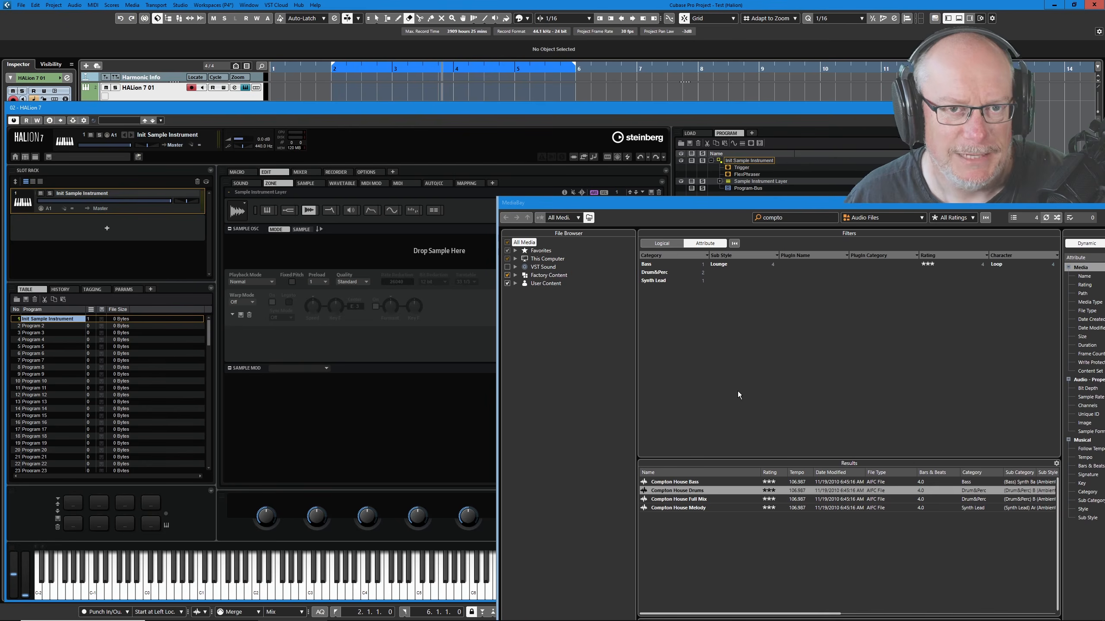
Step: Load Compton House Drums into the zone's sample oscillator and close the MediaBay
left_click(659, 492)
left_click_drag(659, 496, 417, 261)
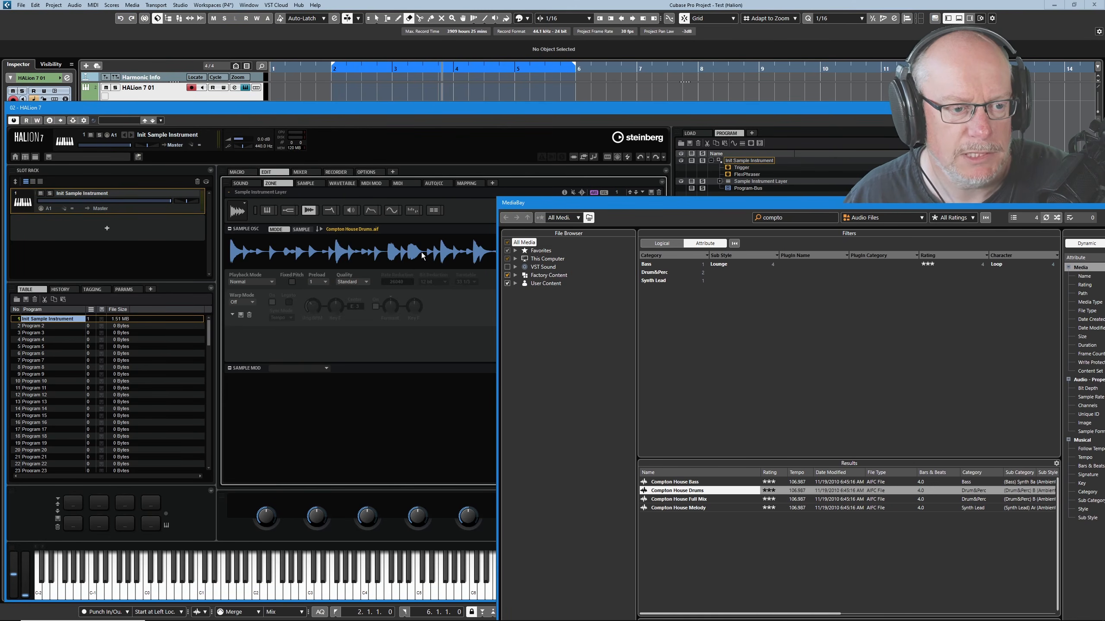
left_click_drag(808, 204, 795, 202)
key("F5")
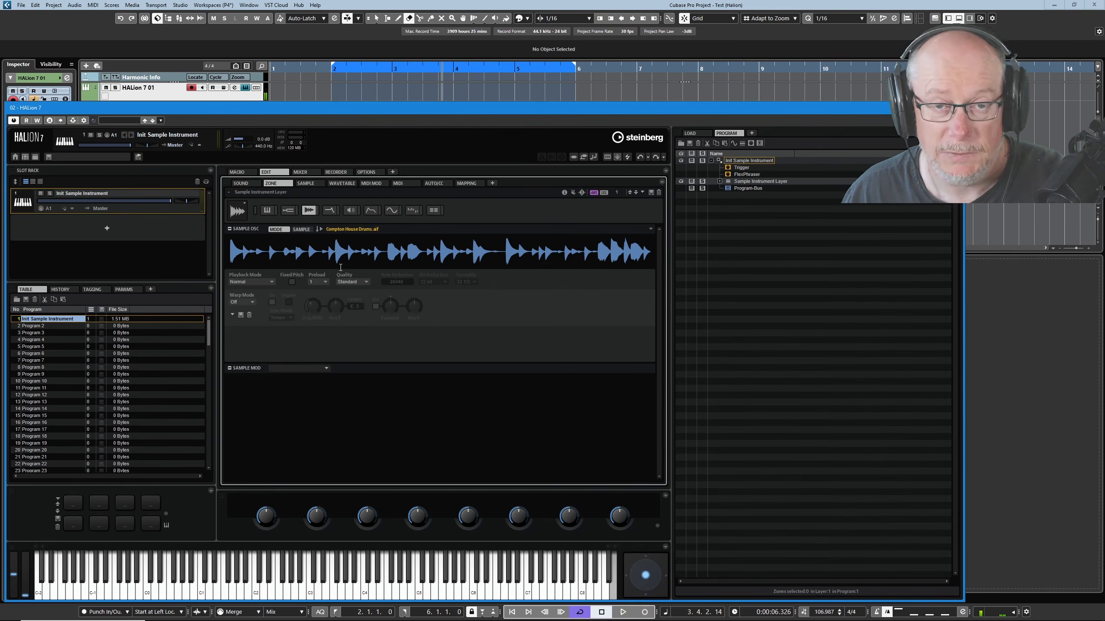
Step: Open the transient slicing settings for the whole drum loop and raise the threshold above the quieter hits
left_click(305, 183)
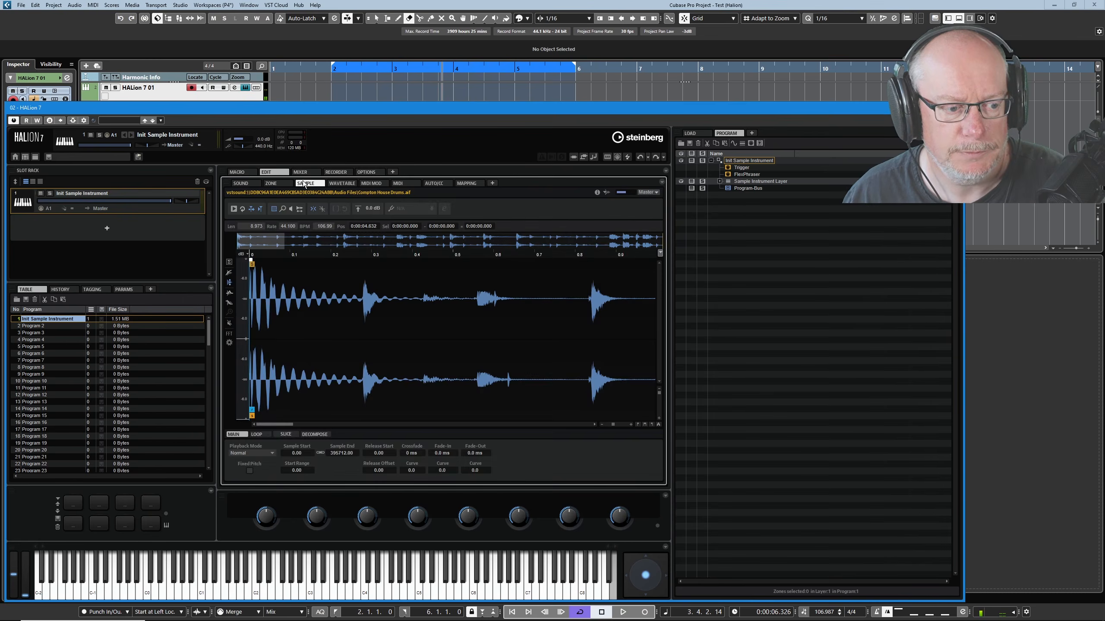
left_click(287, 434)
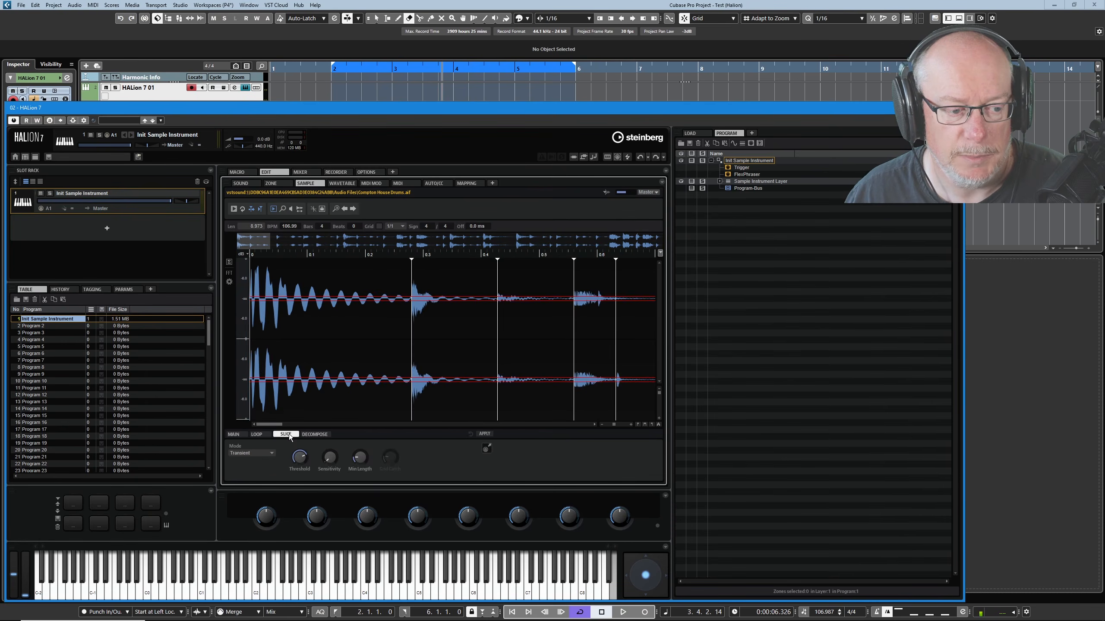
left_click(658, 424)
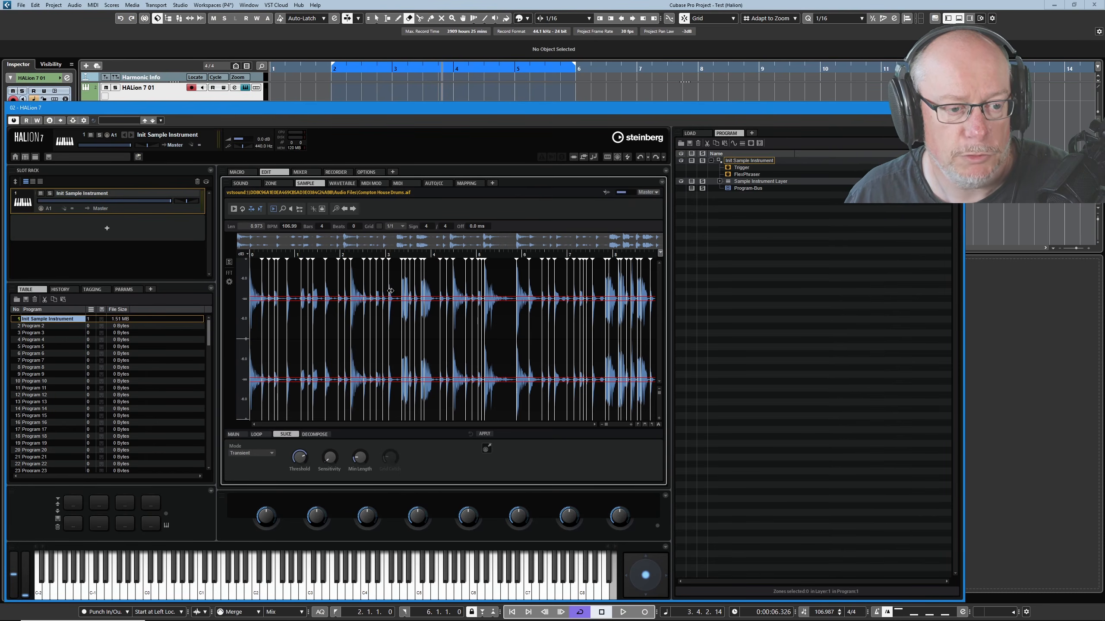
left_click_drag(303, 459, 301, 444)
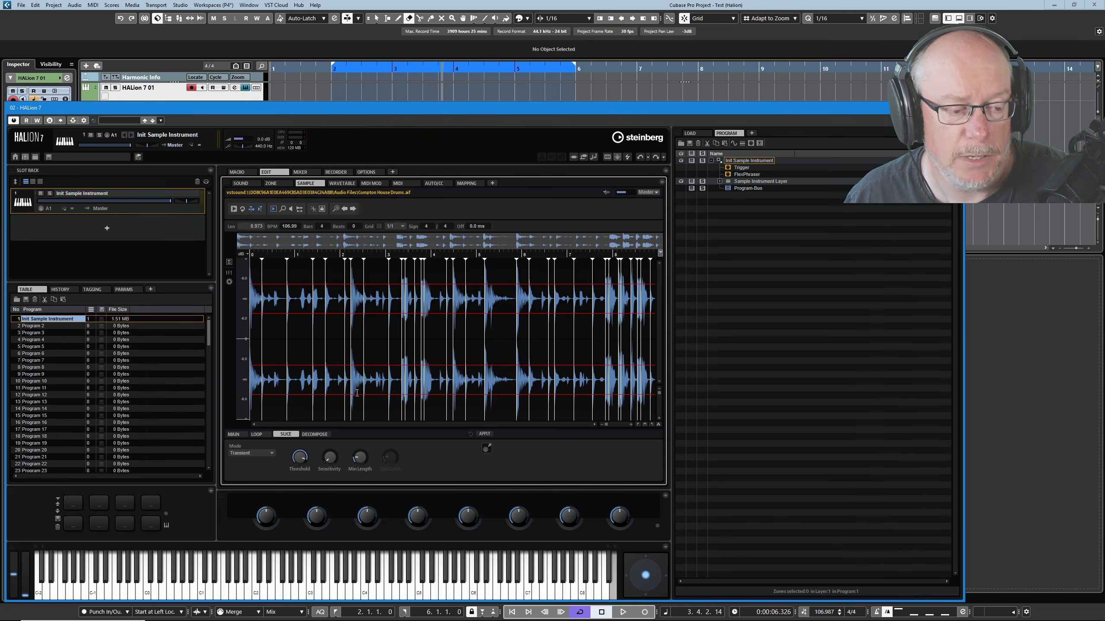
left_click_drag(300, 459, 299, 463)
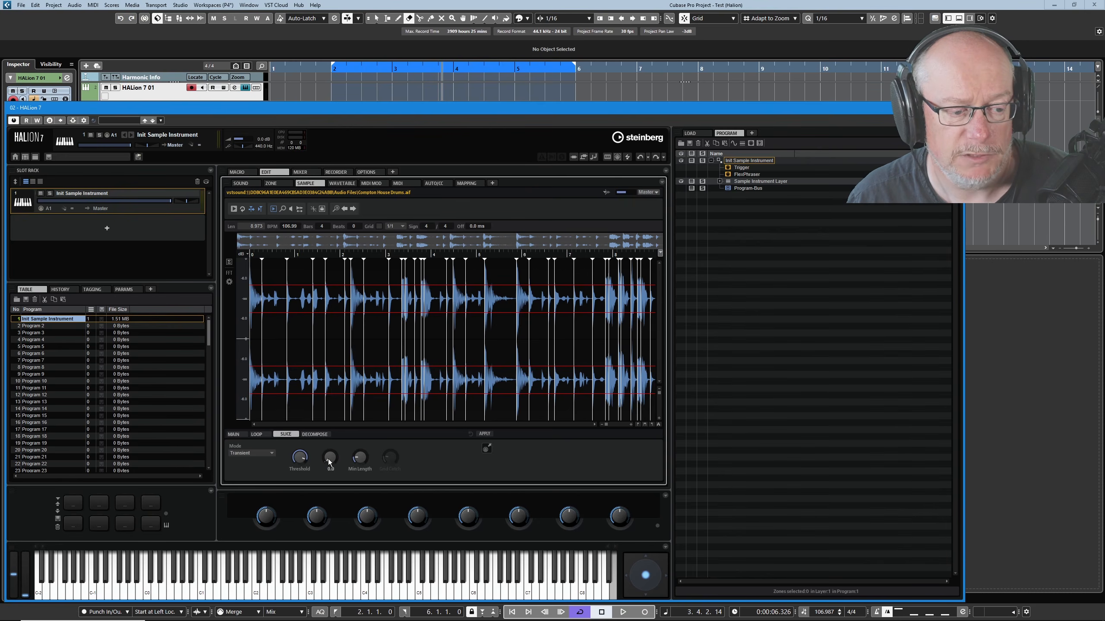
Step: Adjust the slicing sensitivity and increase the minimum slice length to thin out the slice markers
mouse_move(330, 462)
left_mouse_down()
mouse_move(349, 436)
mouse_move(351, 485)
mouse_move(331, 457)
mouse_move(352, 416)
left_mouse_up()
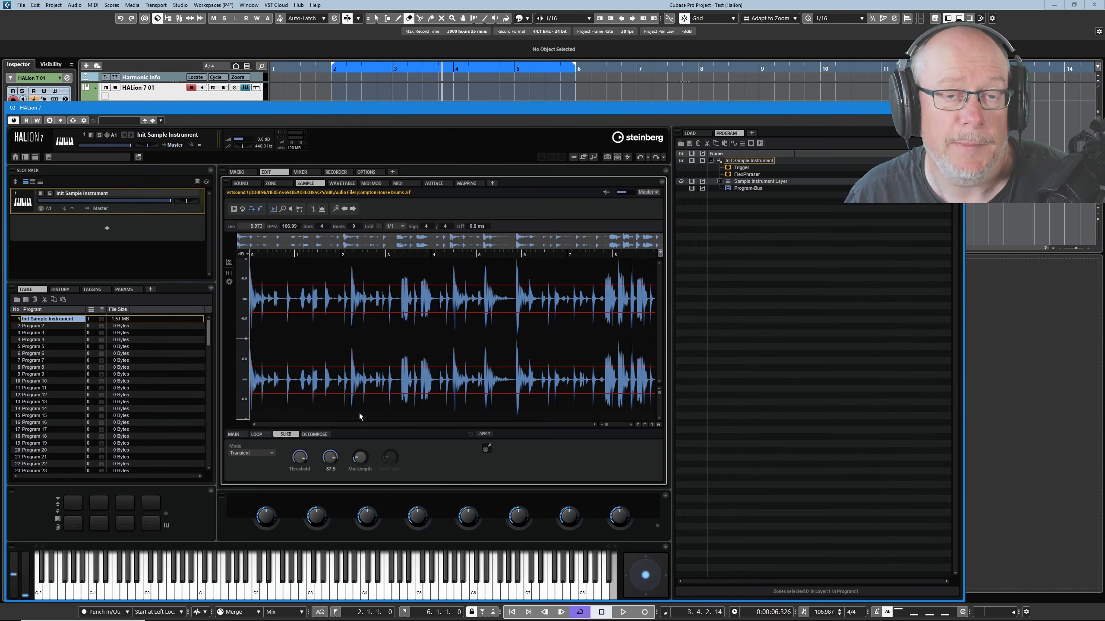
left_click_drag(360, 416, 312, 441)
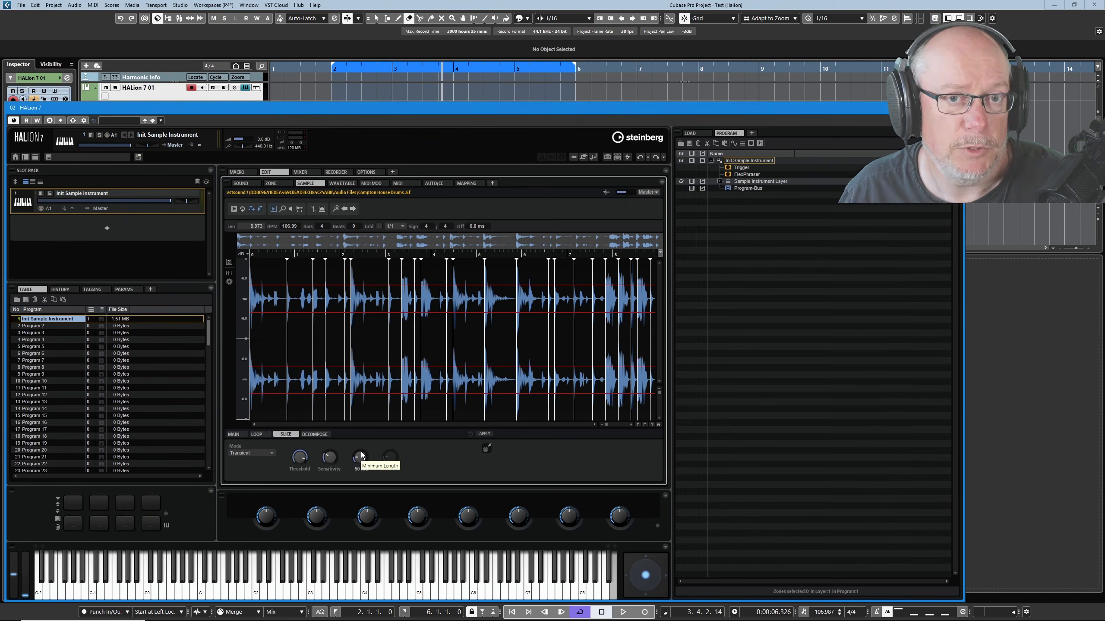
mouse_move(364, 447)
left_mouse_down()
mouse_move(369, 482)
mouse_move(377, 456)
left_mouse_up()
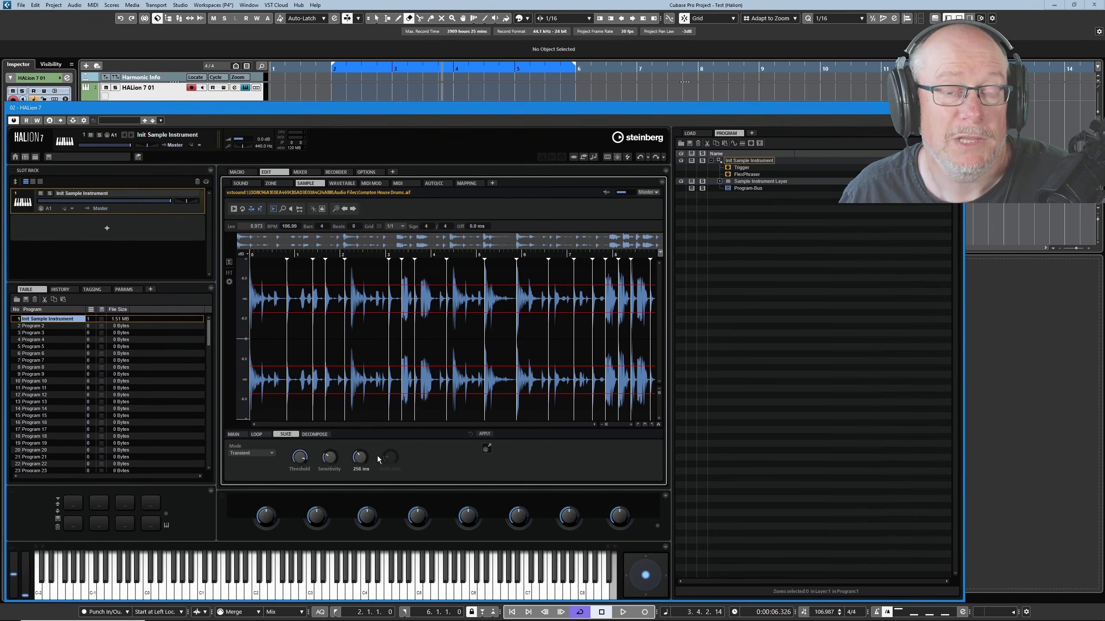
left_click_drag(377, 456, 380, 449)
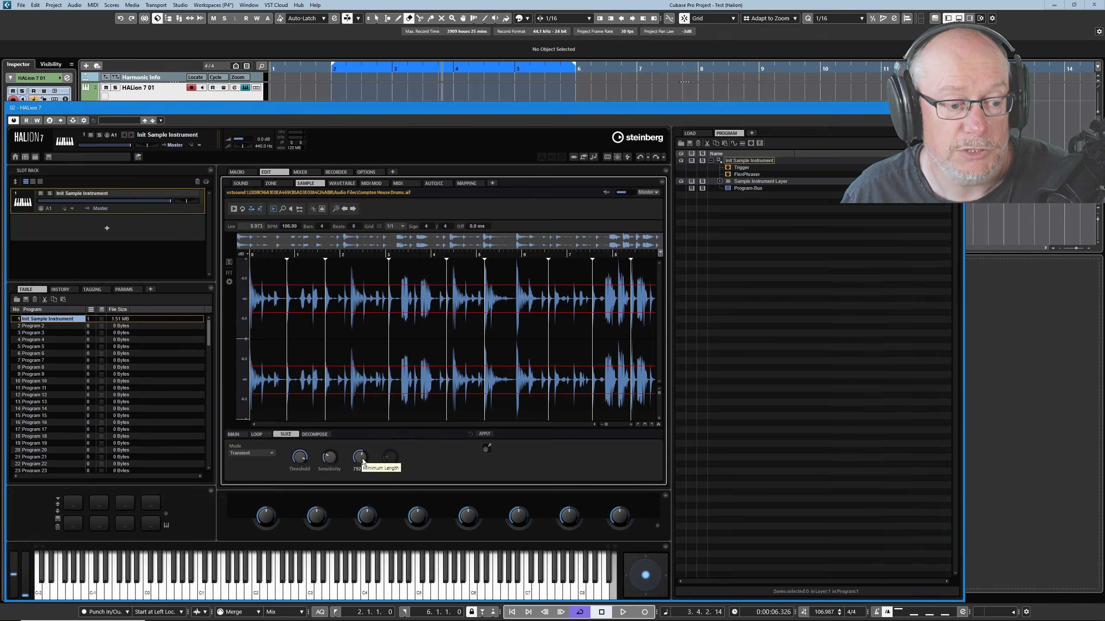
left_click_drag(360, 460, 369, 487)
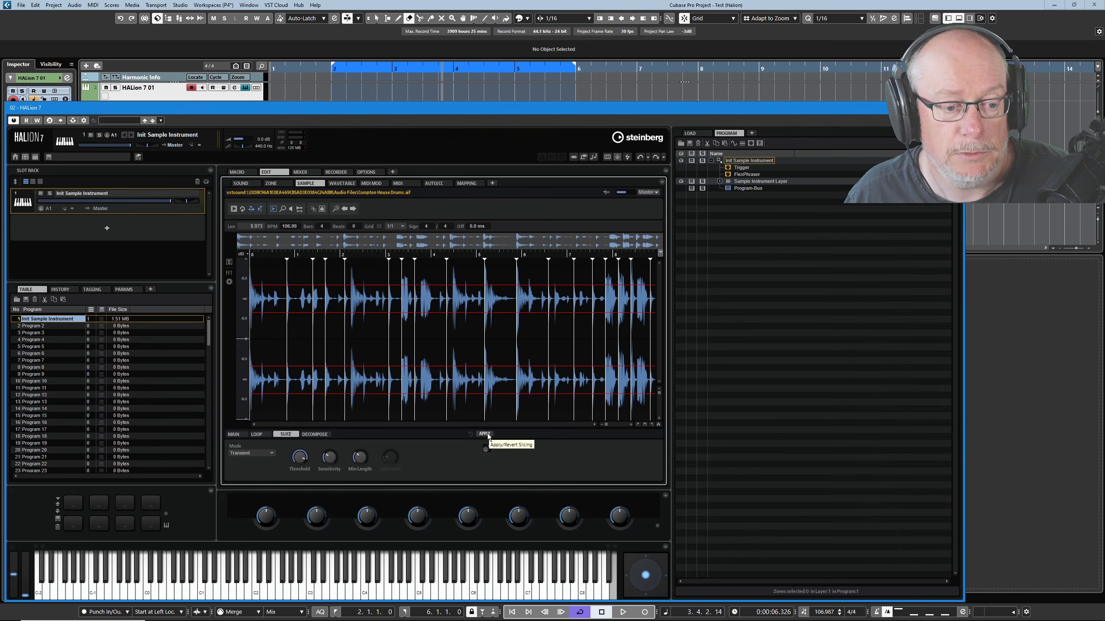
Step: Apply the slicing to the drum loop, revert it, and apply it again
left_click(485, 433)
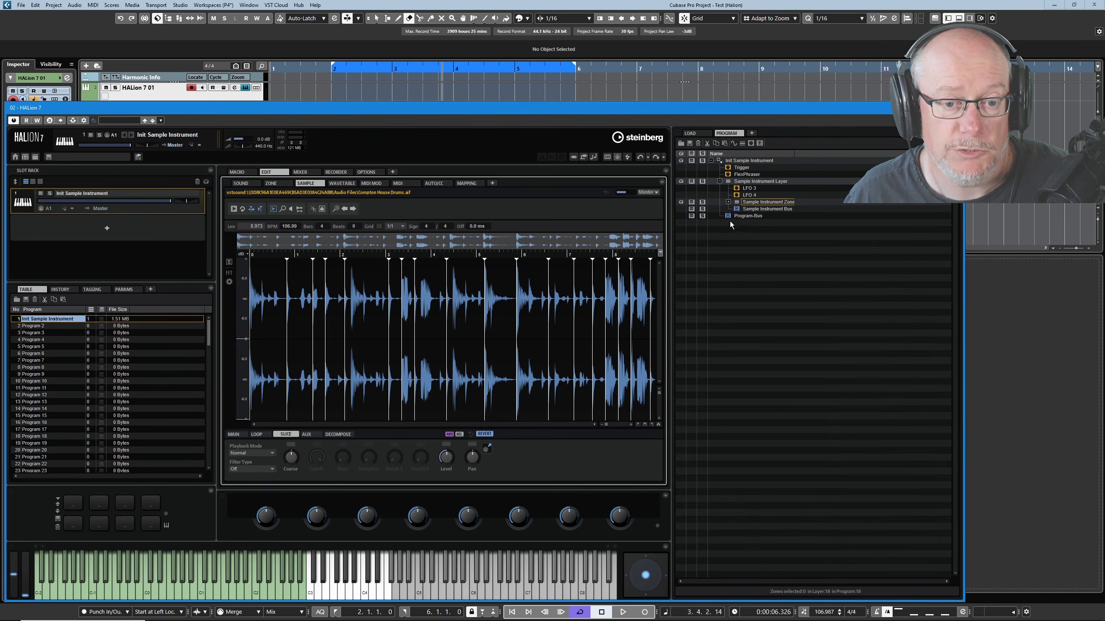
left_click(485, 433)
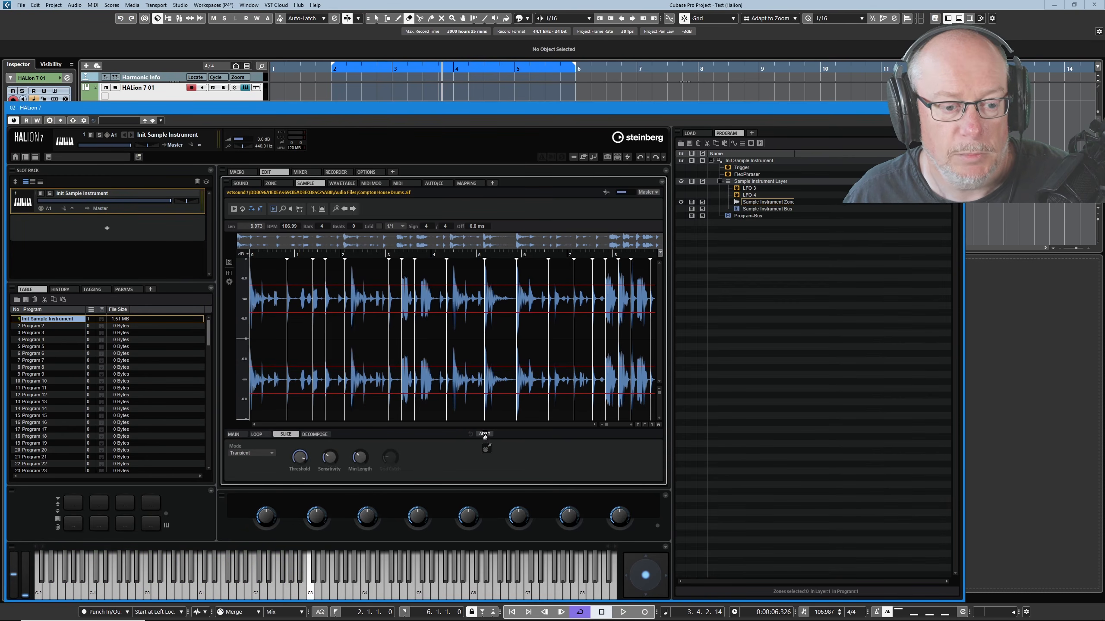
left_click(485, 434)
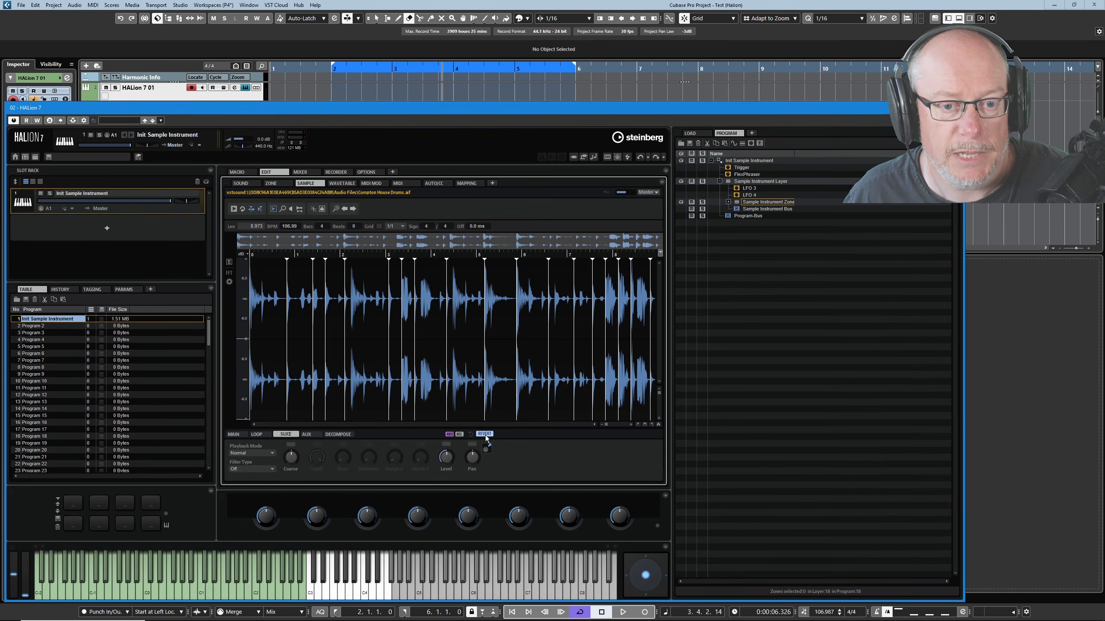
Step: Expand the sliced Sample Instrument Zone in the program tree and view the settings of its Slice Player module
left_click(728, 202)
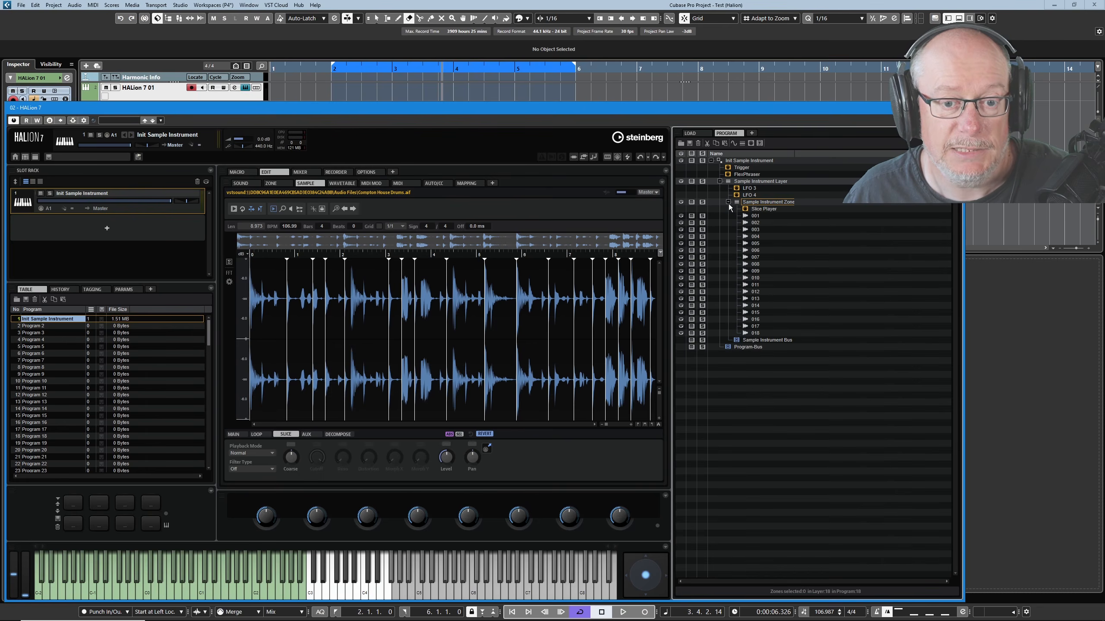
left_click(762, 209)
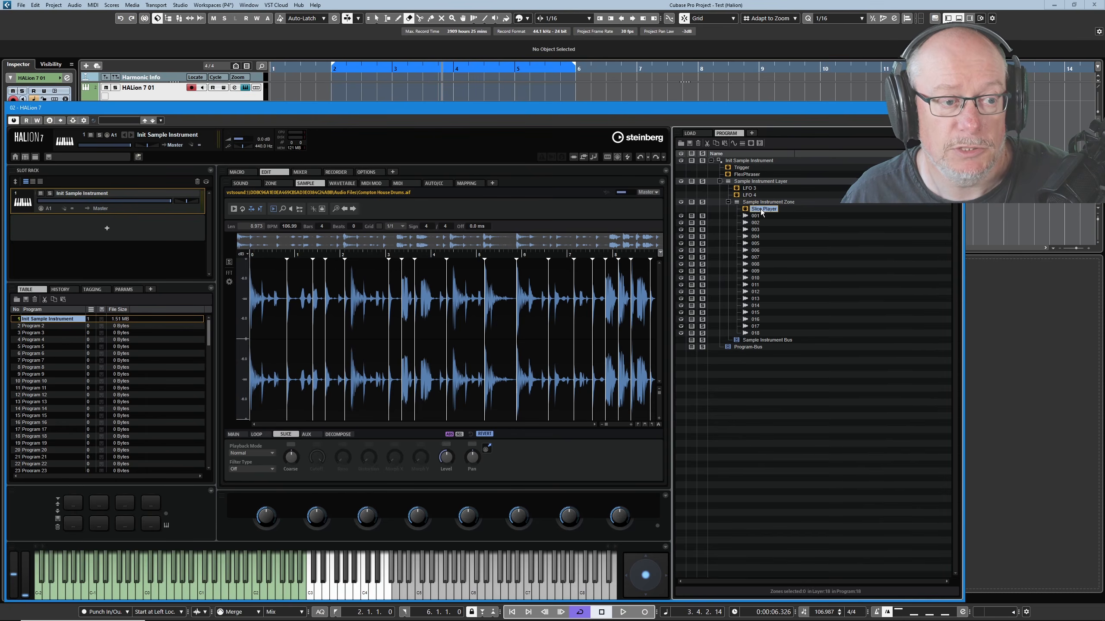
left_click(240, 183)
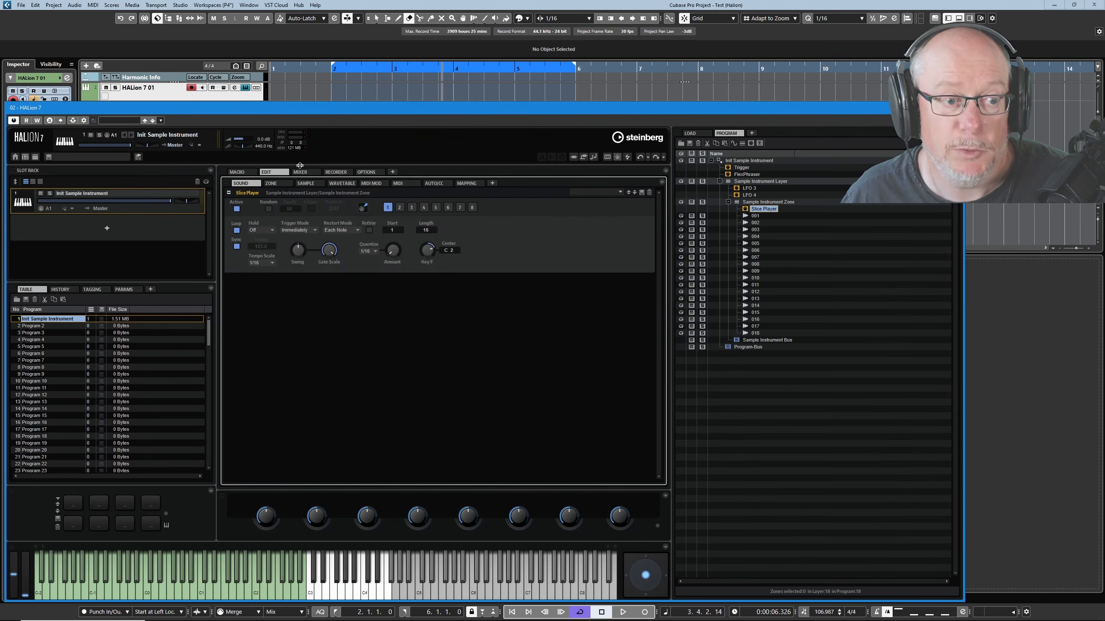
left_click(311, 185)
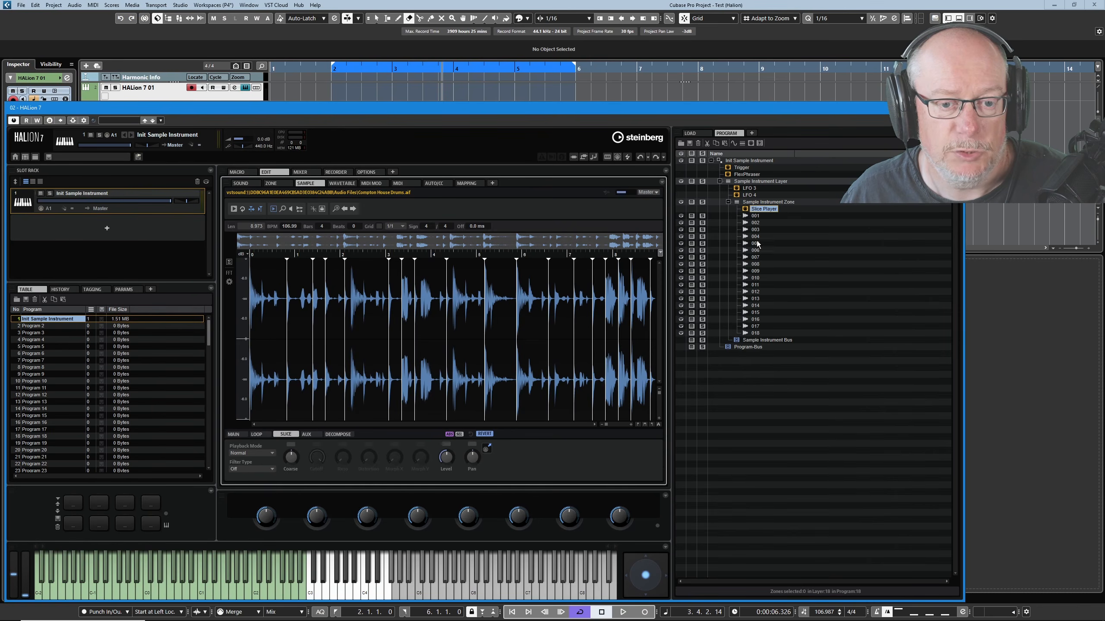
Step: Locate slices 004 and 005 in the waveform, and audition slices 005 and 008 with the Play tool
left_click(756, 237)
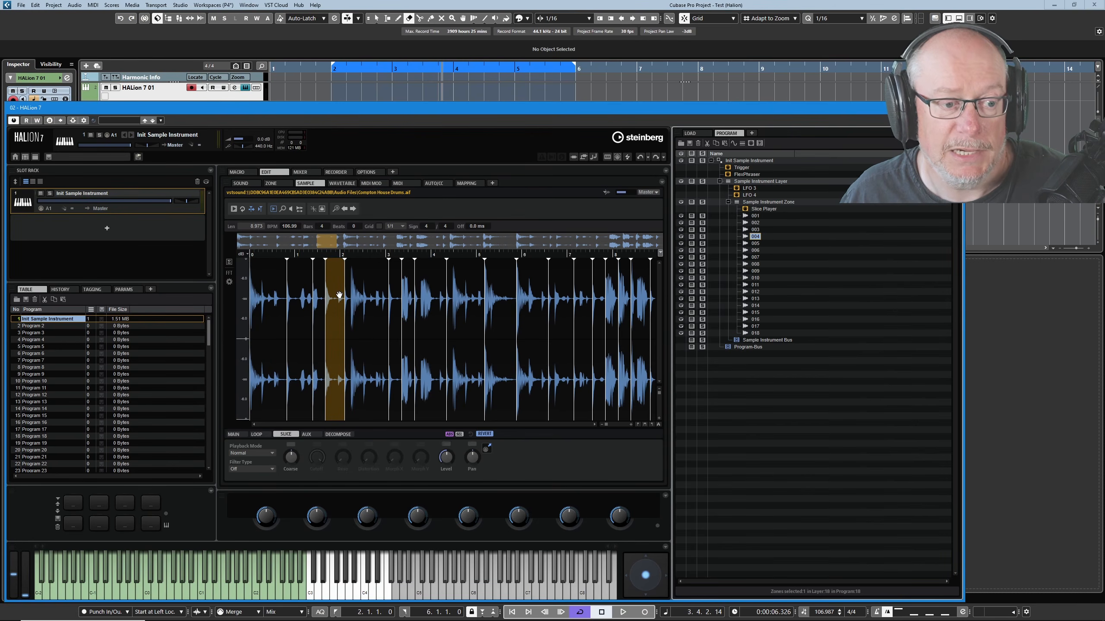
left_click(756, 244)
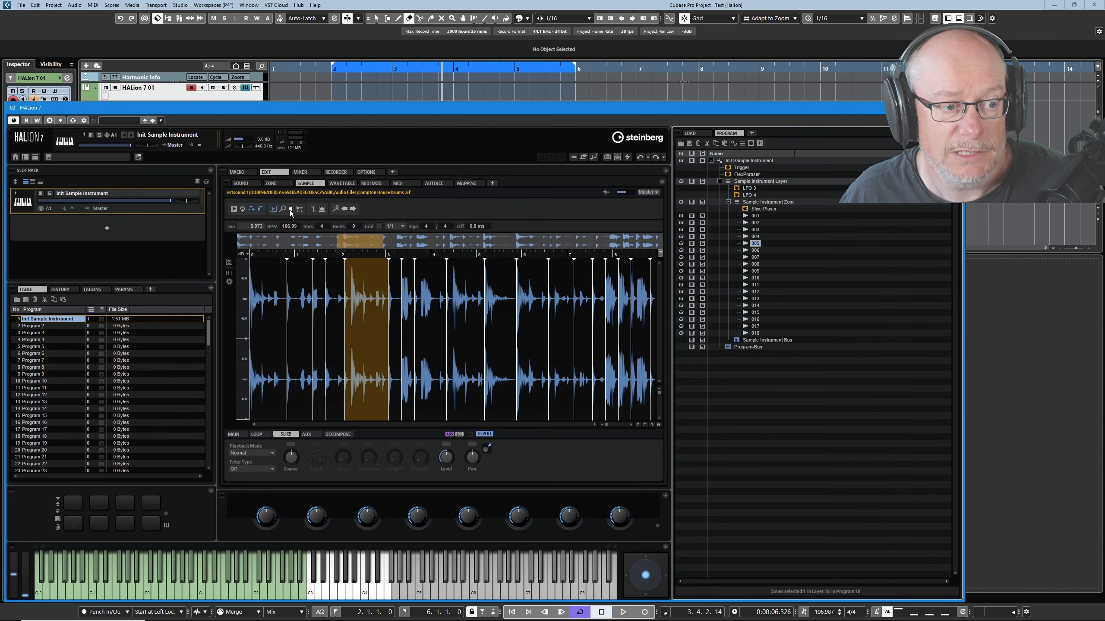
left_click(274, 209)
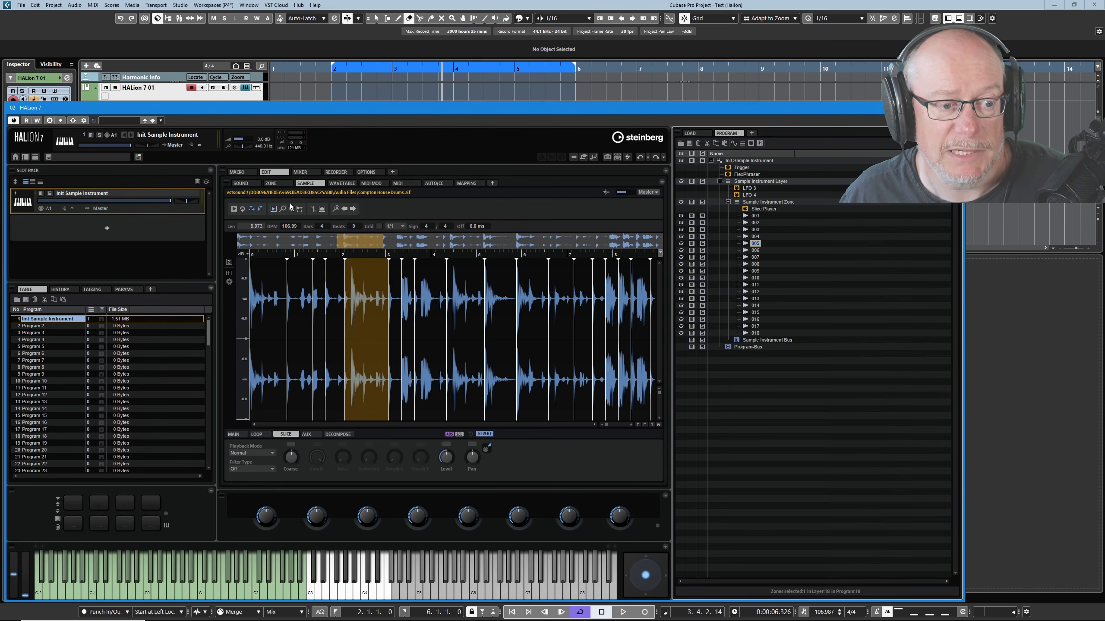
left_click(361, 314)
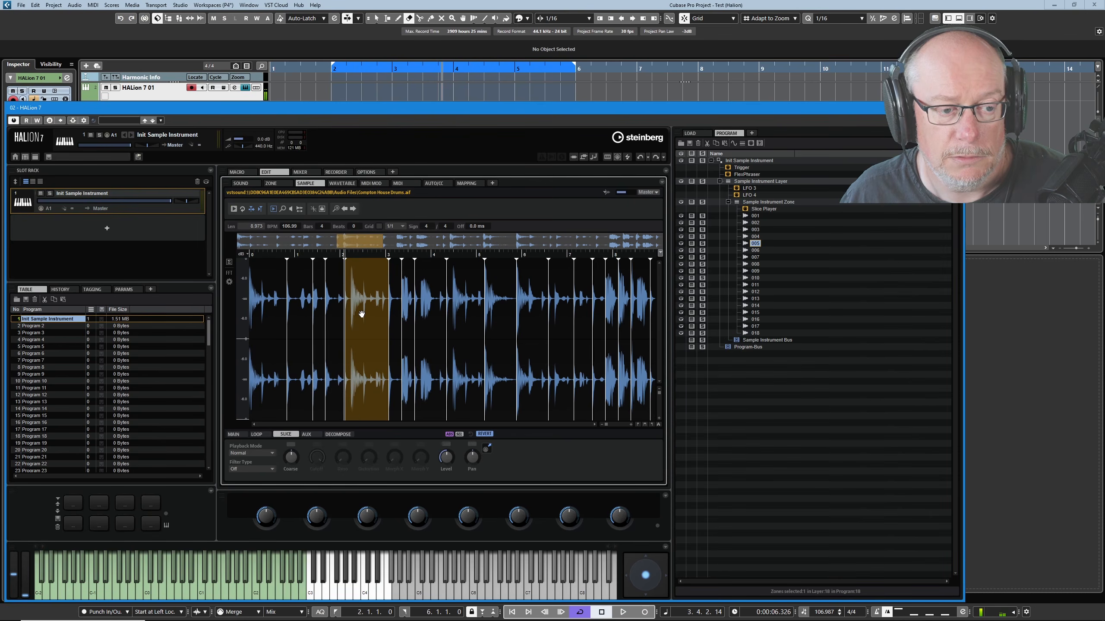
left_click(430, 306)
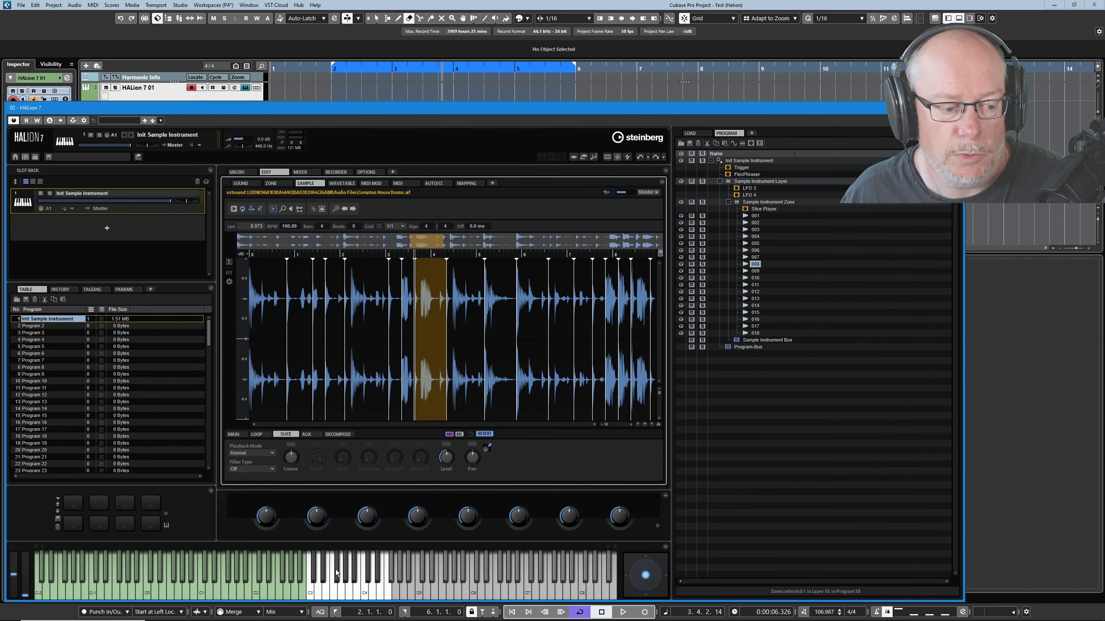
Step: Compare the first mapped keys from C3 upward with slices 001 and 002 in the waveform by auditioning them
left_click(310, 589)
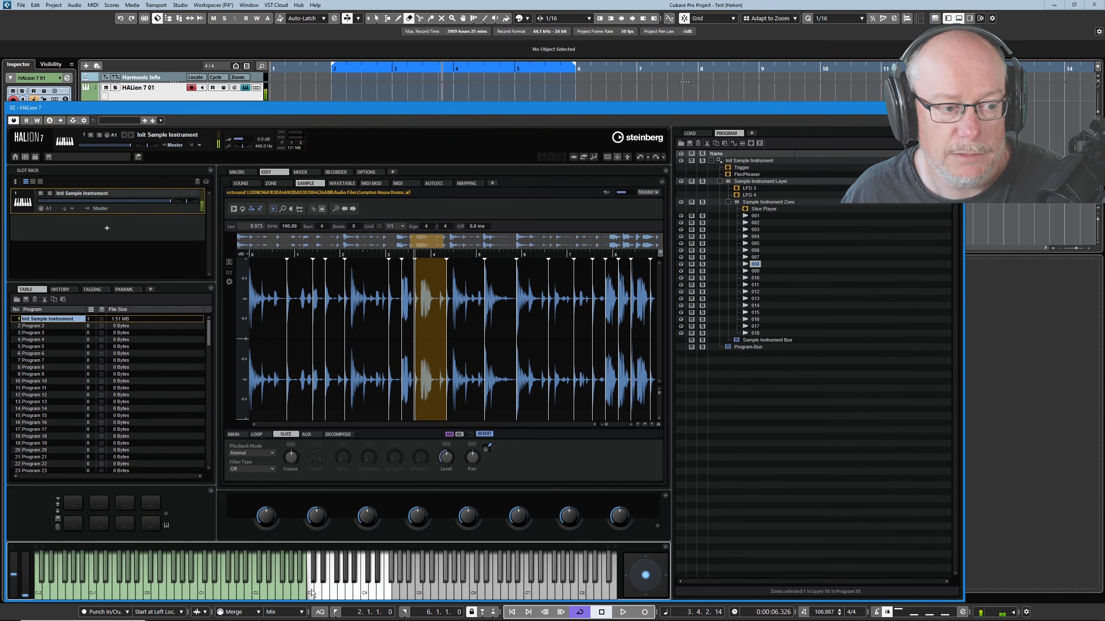
left_click(267, 328)
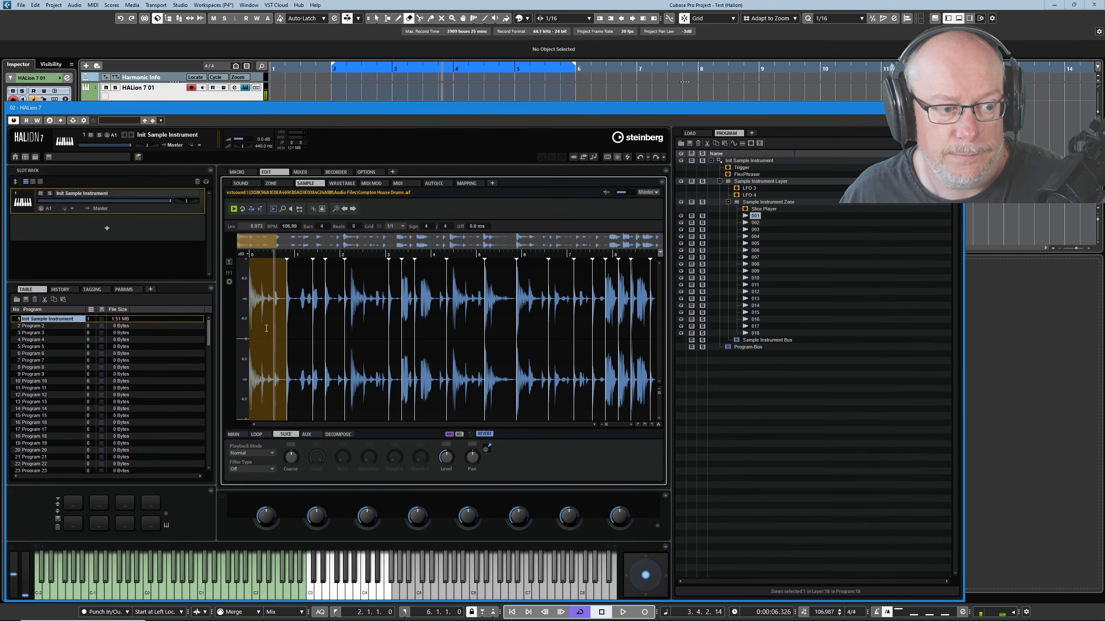
left_click(315, 576)
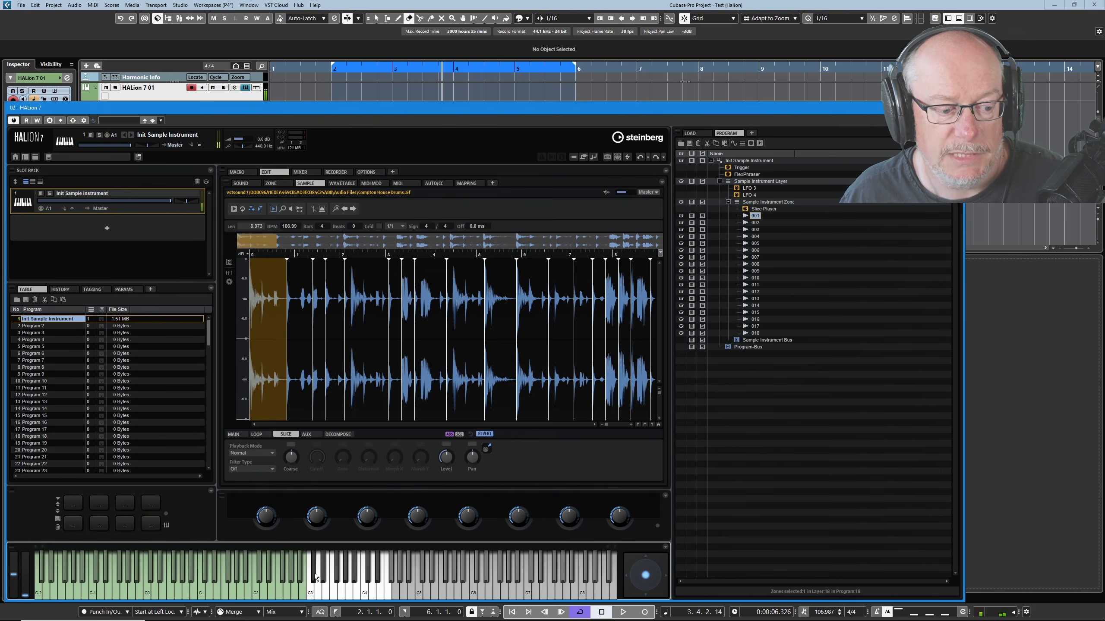
left_click(300, 328)
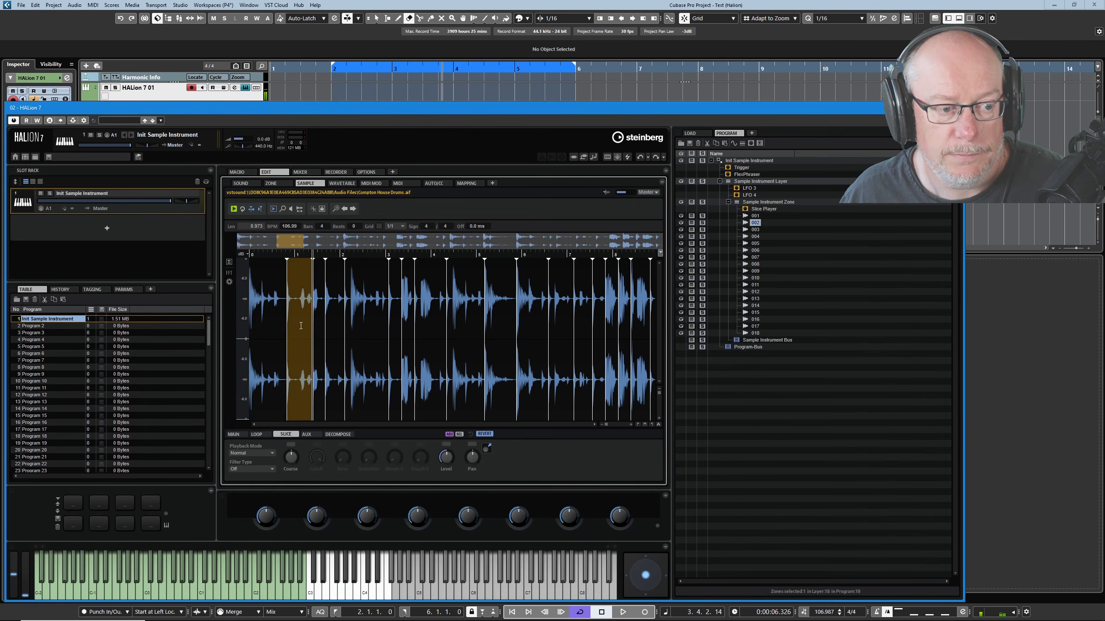
left_click(384, 570)
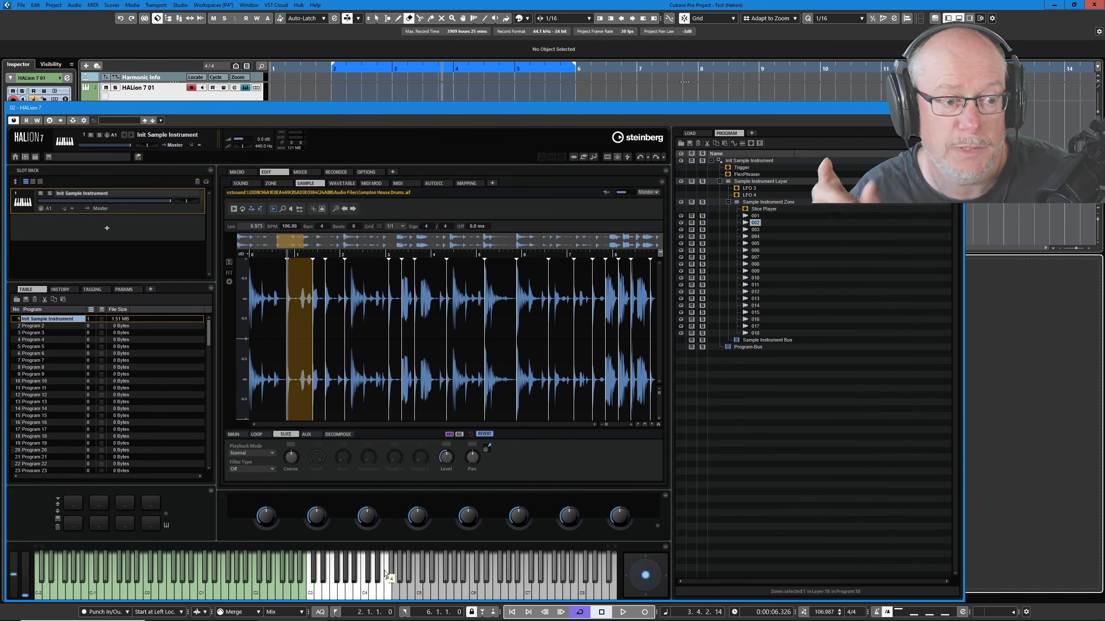
Step: Place the sliced loop's MIDI phrase on the HALion 7 01 track starting at bar 2
scroll(210, 330, "down", 3)
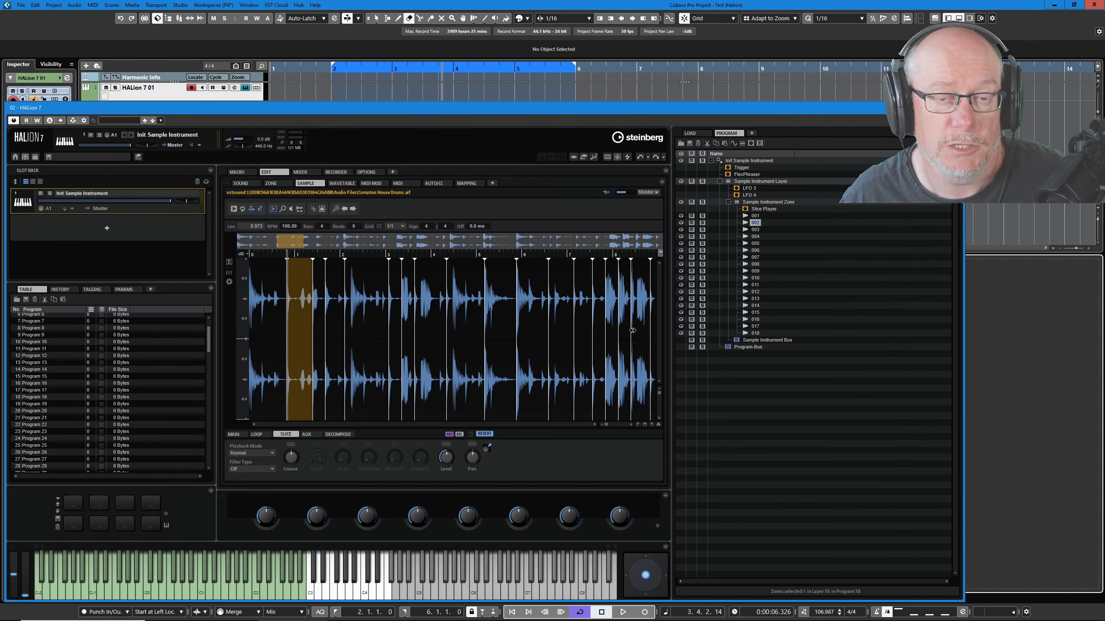
left_click_drag(602, 101, 596, 134)
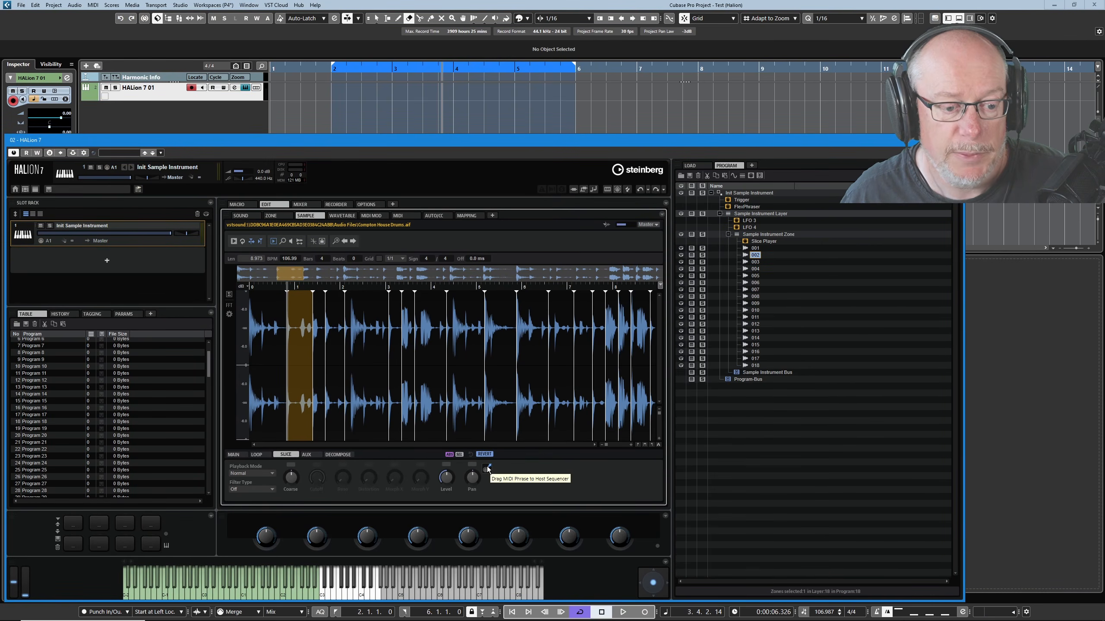
mouse_move(487, 468)
left_mouse_down()
mouse_move(574, 291)
mouse_move(367, 94)
mouse_move(333, 89)
left_mouse_up()
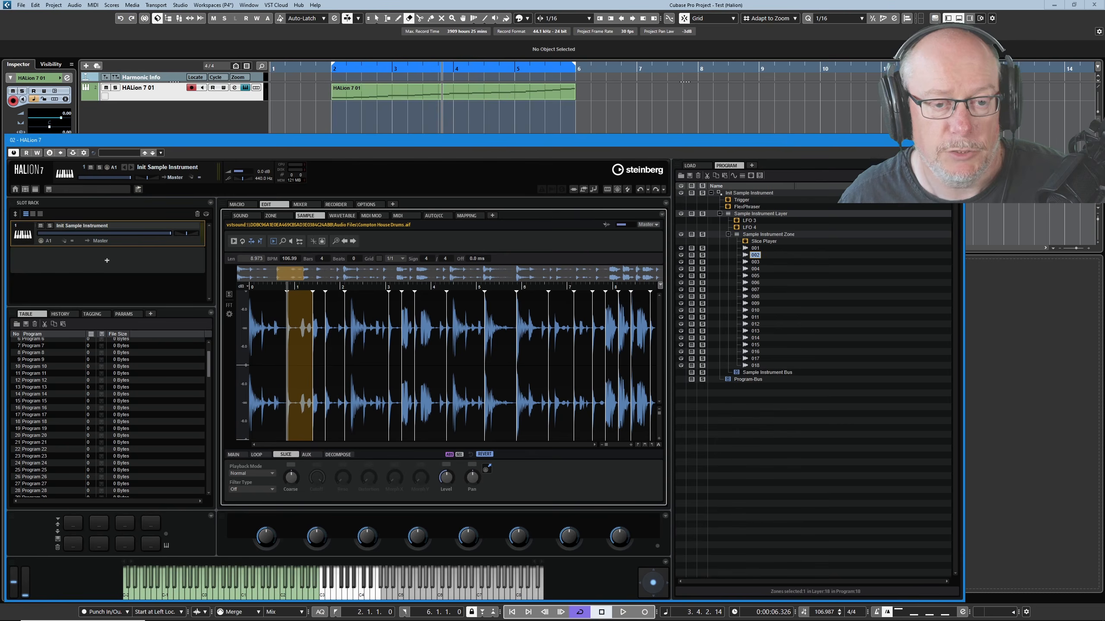
Step: Open the HALion 7 01 part's notes in the key editor and play it back
left_click(955, 140)
left_click(493, 98)
double_click(465, 88)
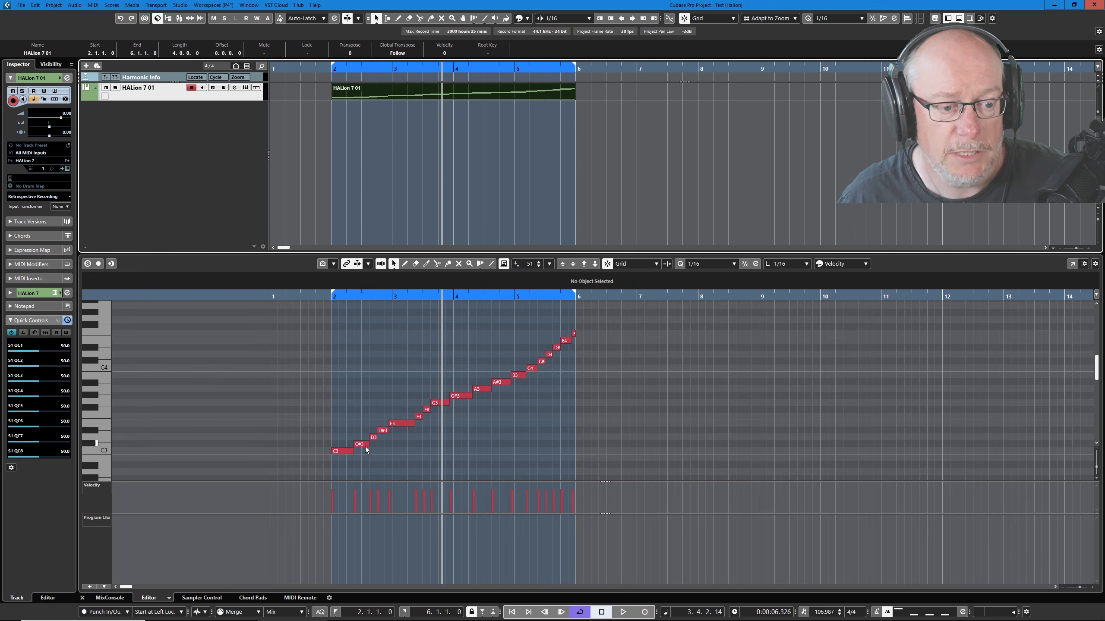
scroll(340, 398, "up", 2, "ctrl")
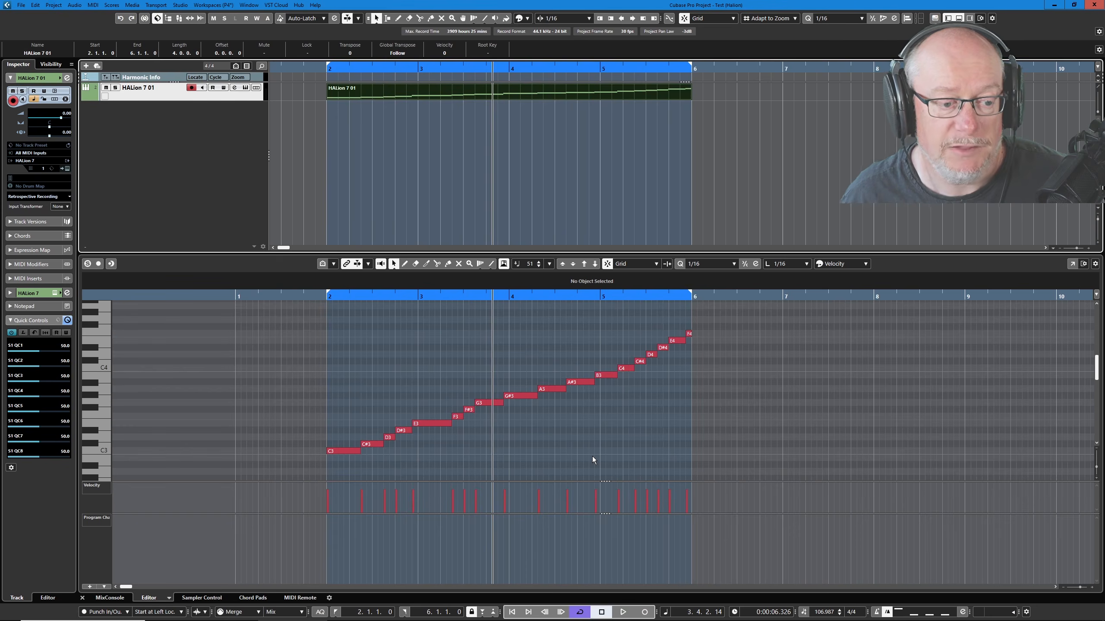
key("space")
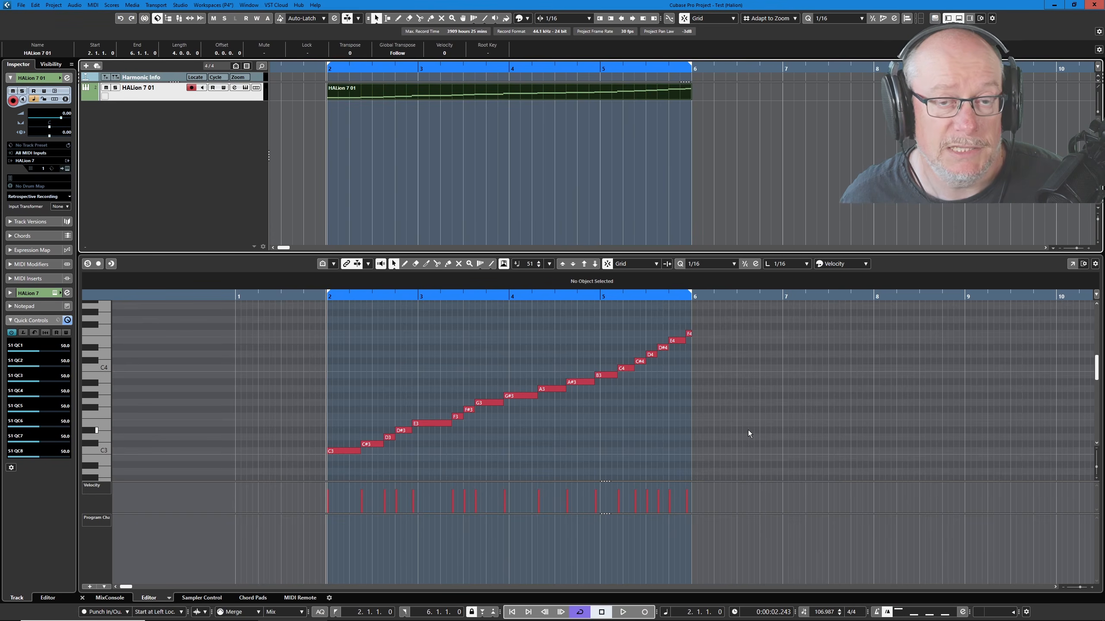
Step: Play back the full ascending slice phrase and audition the D3 note in bar 2
key("space")
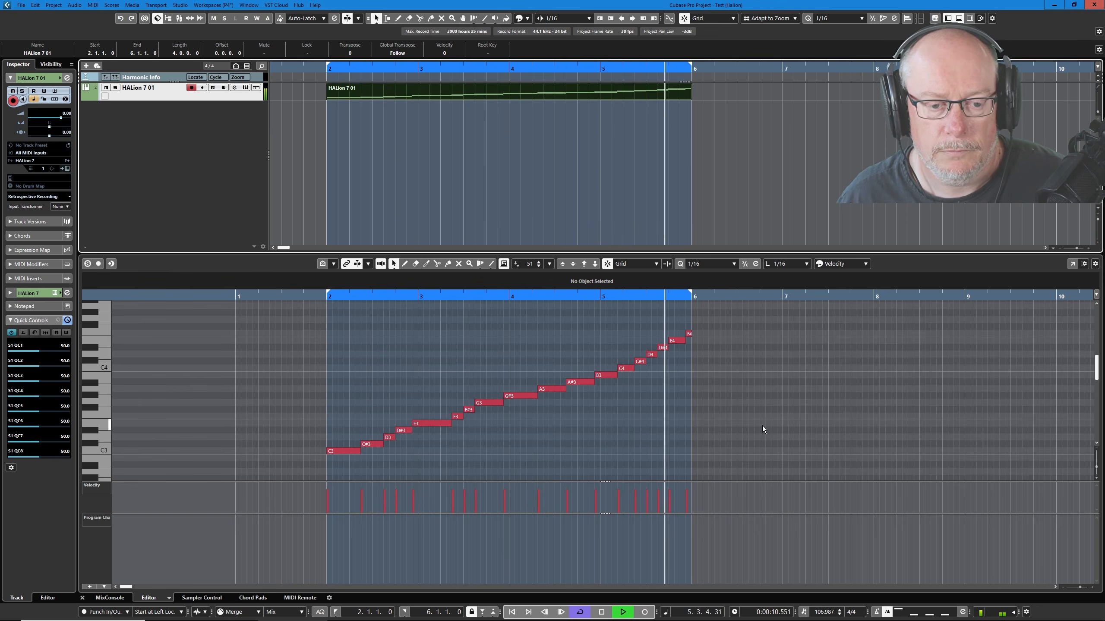
key("space")
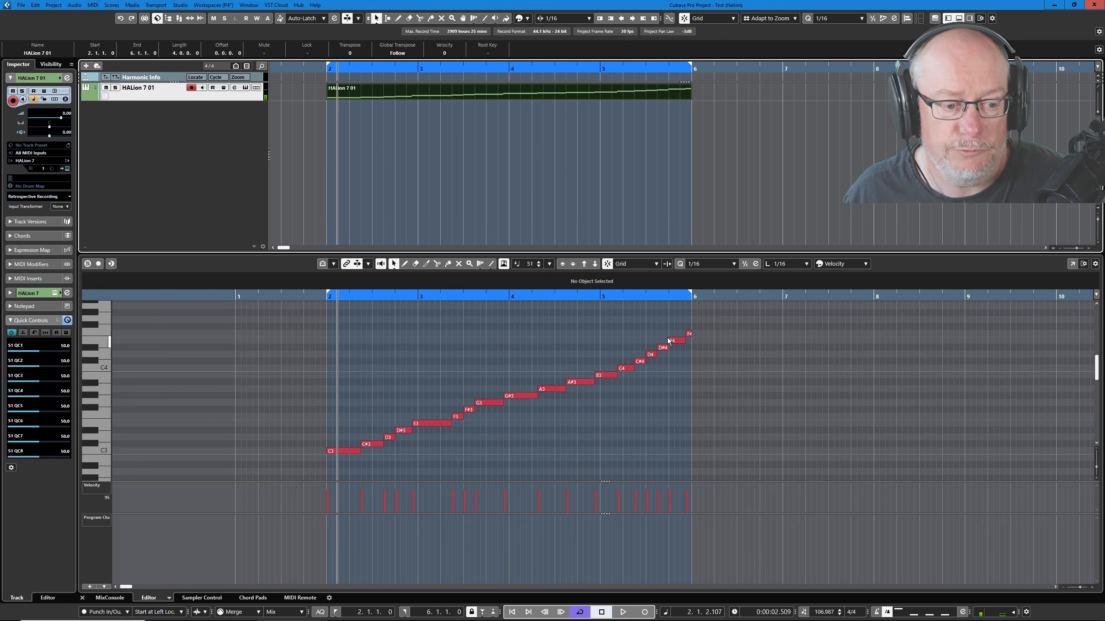
left_click(390, 438)
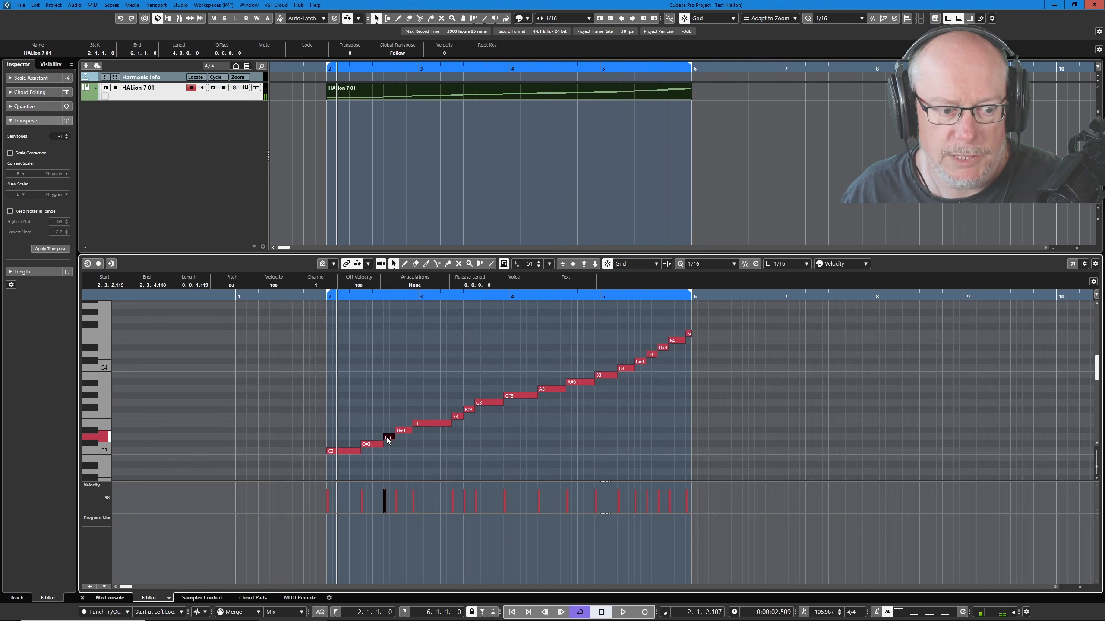
Step: Try the E3 note near the end of bar 2 at D3 in playback, and restore its original pitch
left_click(429, 424)
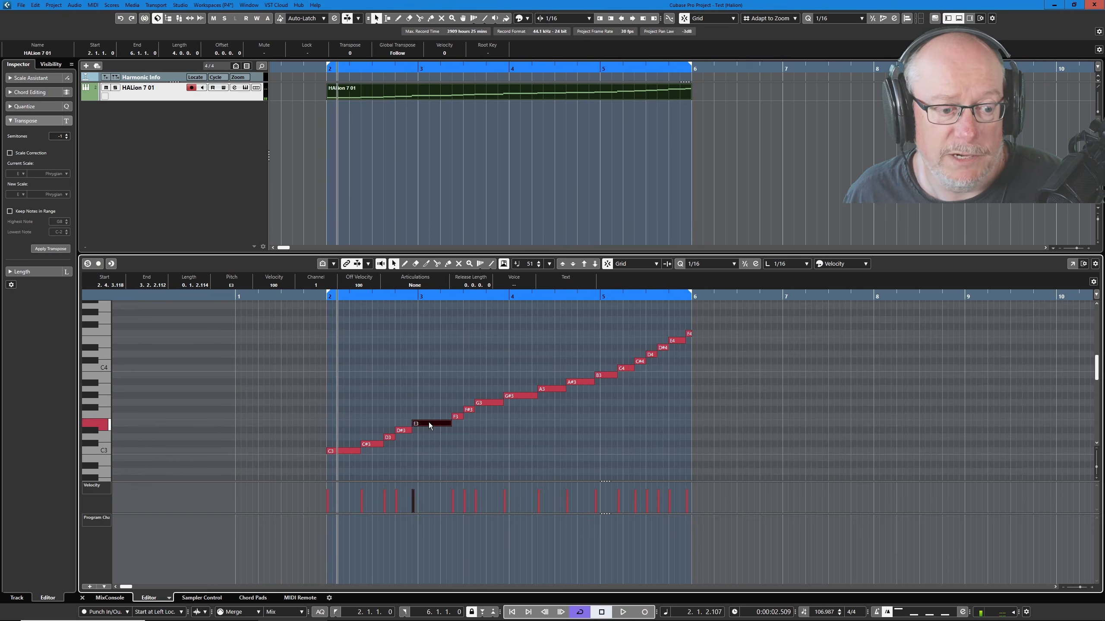
key("Down")
key("Down")
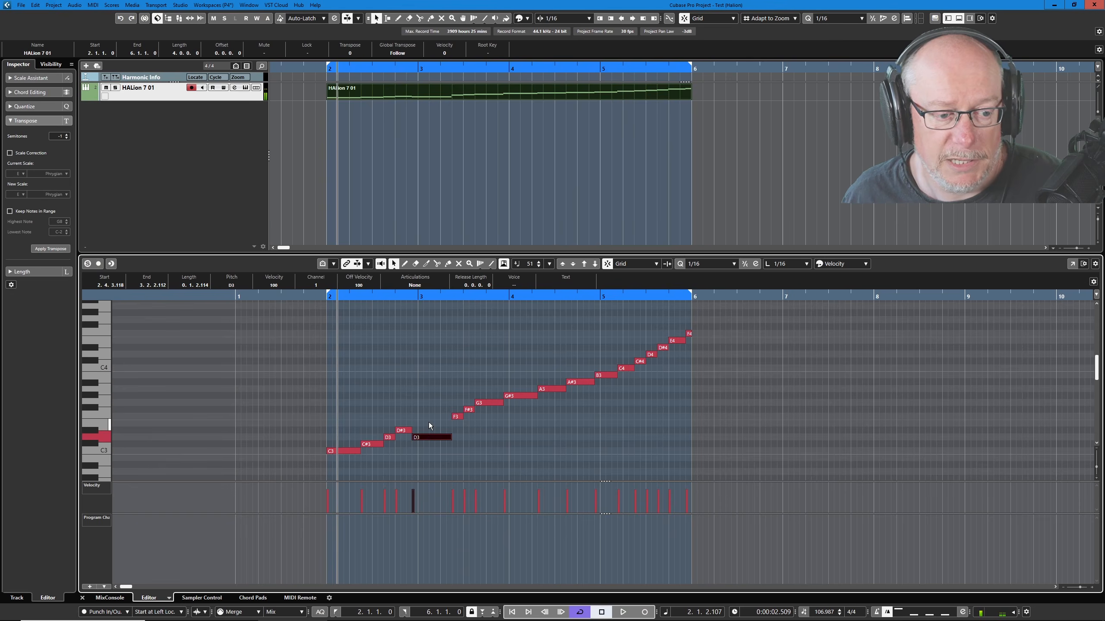
key("space")
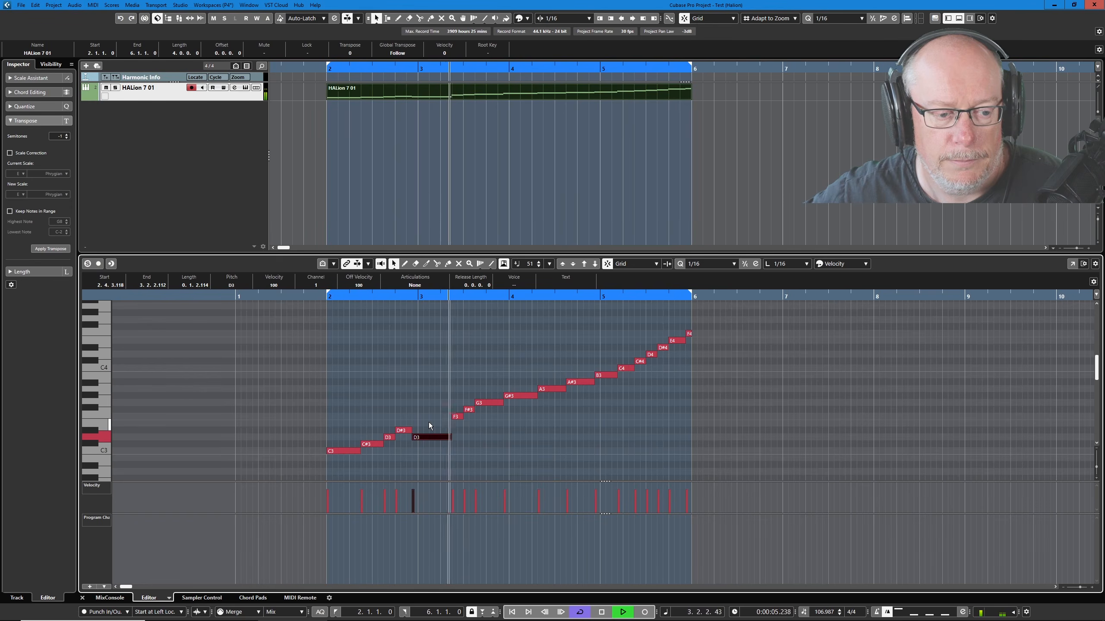
key("space")
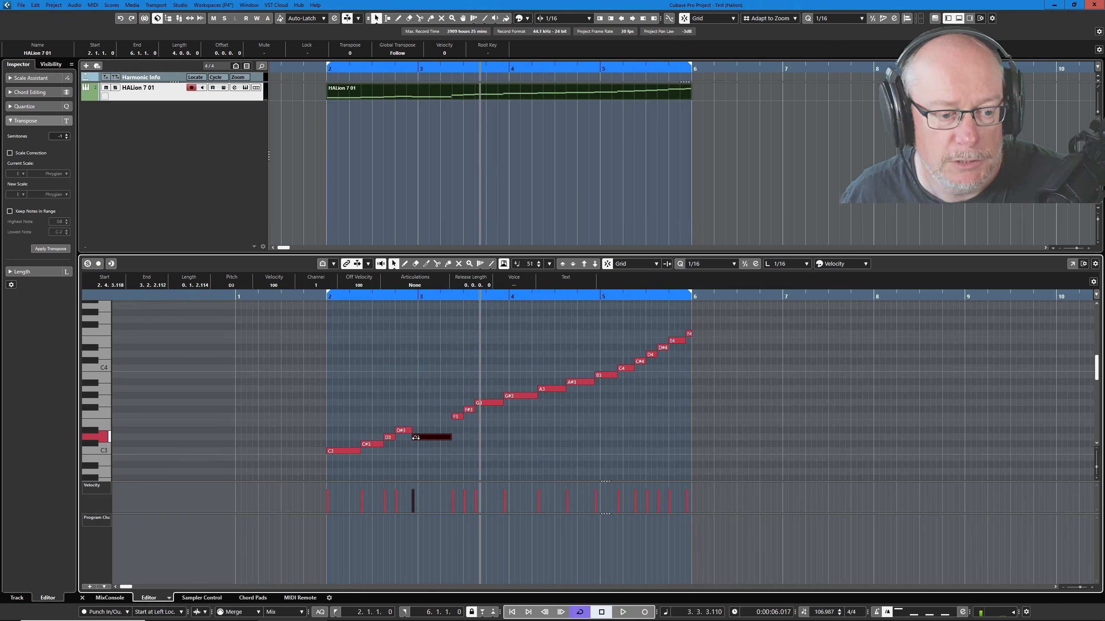
key("Up")
key("Up")
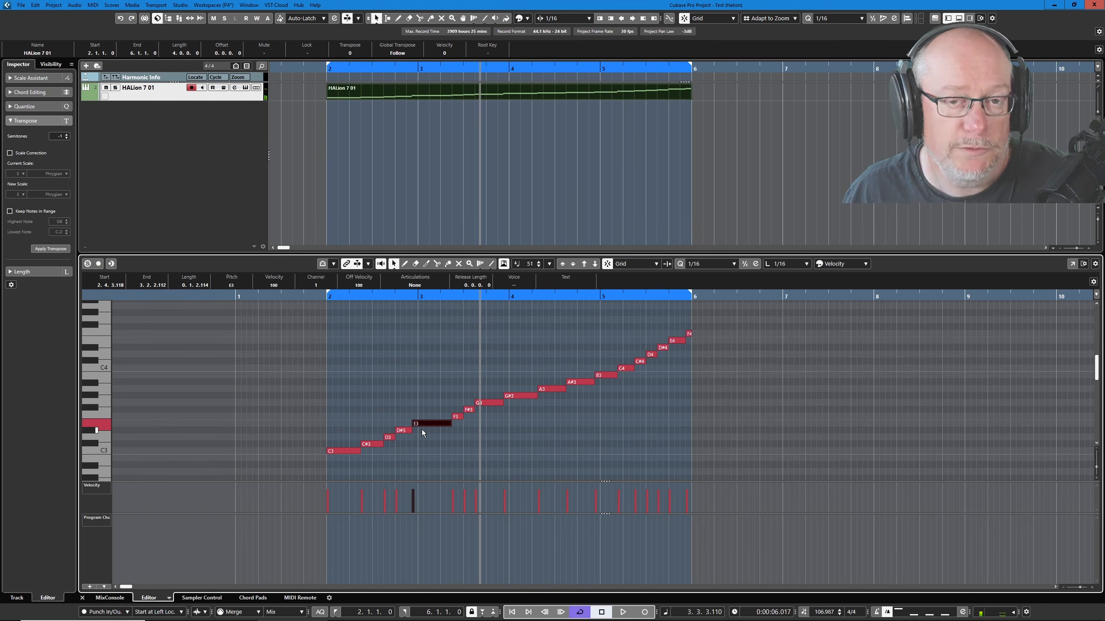
Step: Raise the D3 note in bar 2 to F3 and lower the F#3 note in bar 3 to D3
left_click(388, 438)
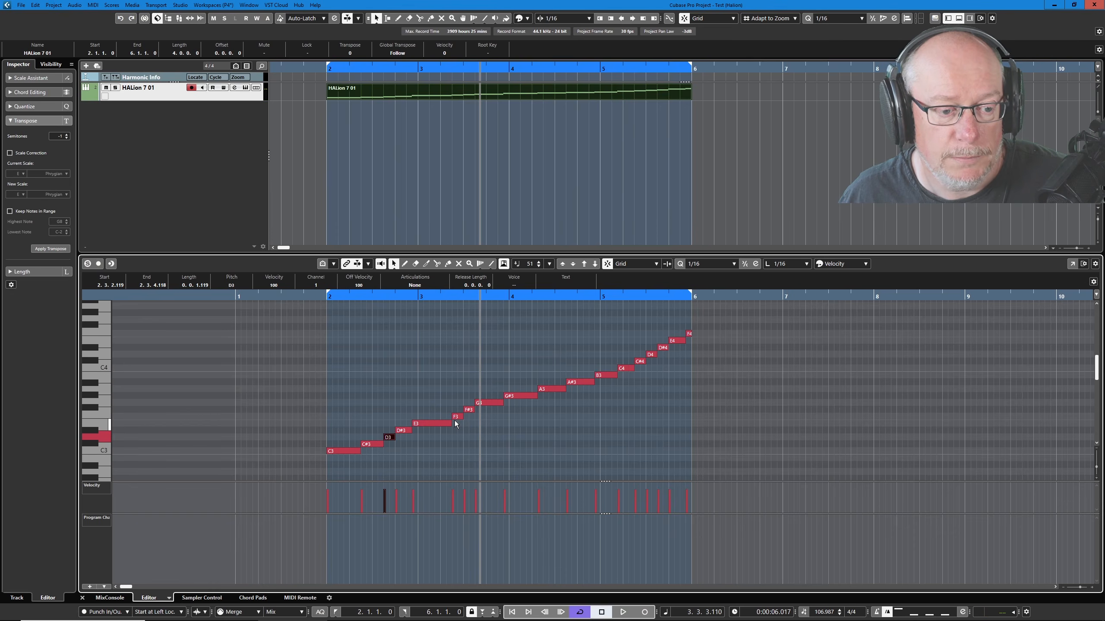
key("Up")
key("Up")
key("Up")
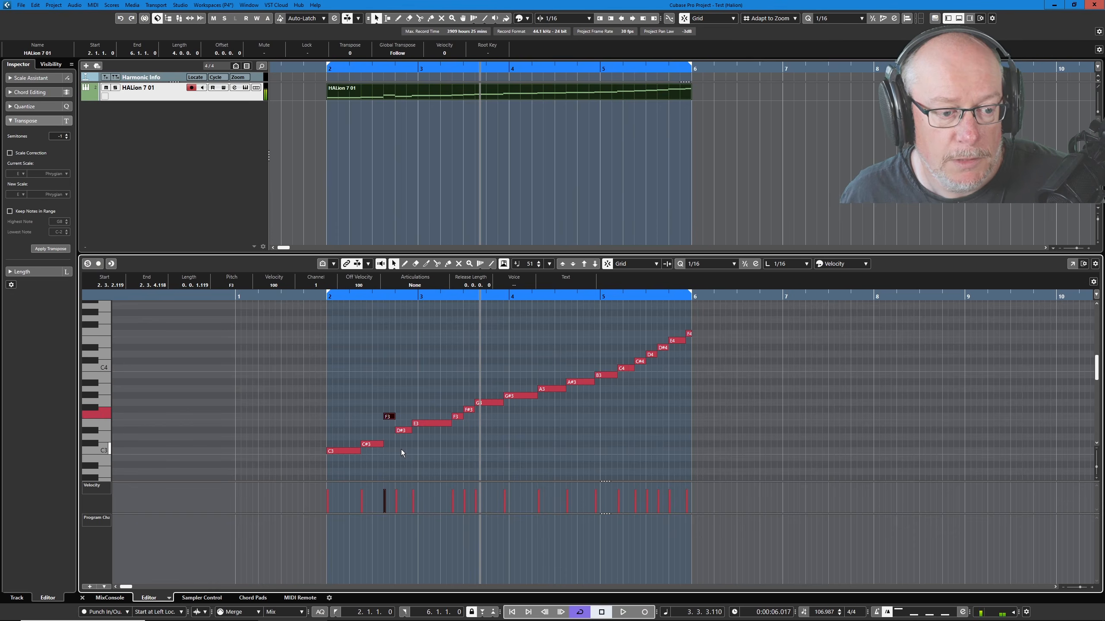
left_click(470, 410)
key("Down")
key("Down")
key("Down")
key("Down")
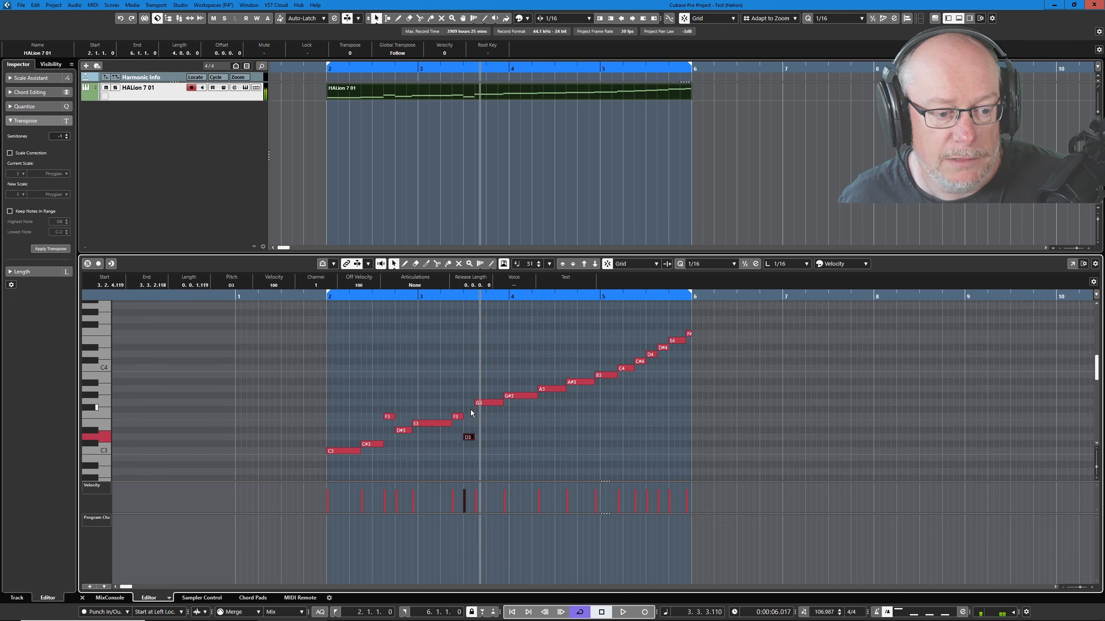
Step: Lower the C#4 note in bar 5 to F3
left_click(642, 362)
key("Down")
key("Down")
key("Down")
key("Down")
key("Down")
key("Down")
key("Down")
key("Down")
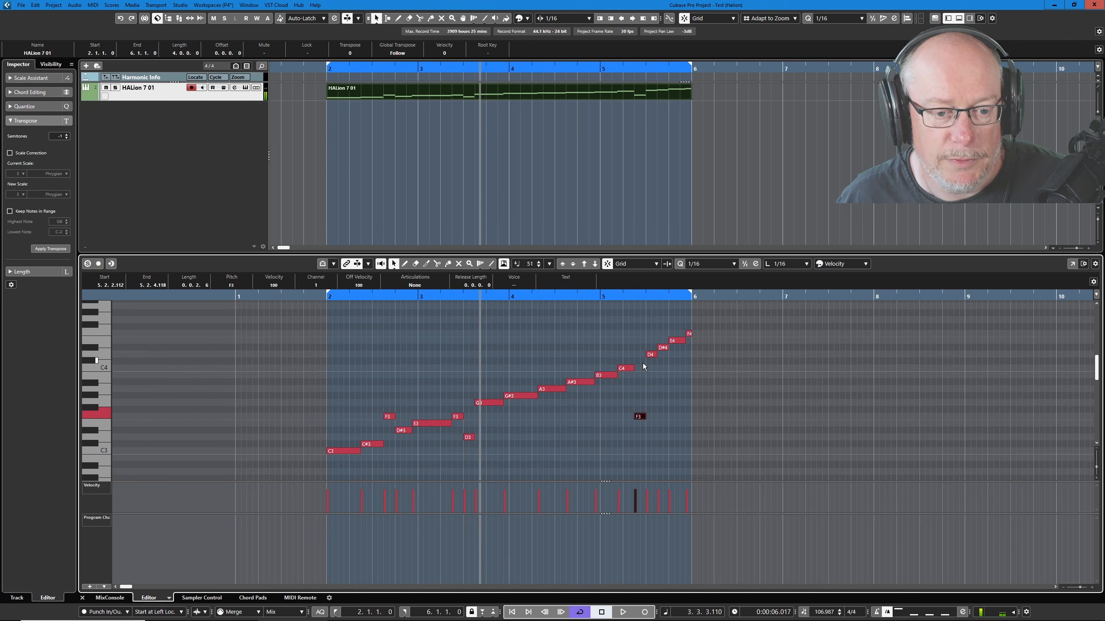
Step: Lower the D4 note in bar 5 to D3
left_click(650, 355)
key("Down")
key("Down")
key("Down")
key("Down")
key("Down")
key("Down")
key("Down")
key("Down")
key("Down")
key("Down")
key("Down")
key("Down")
key("Down")
key("Up")
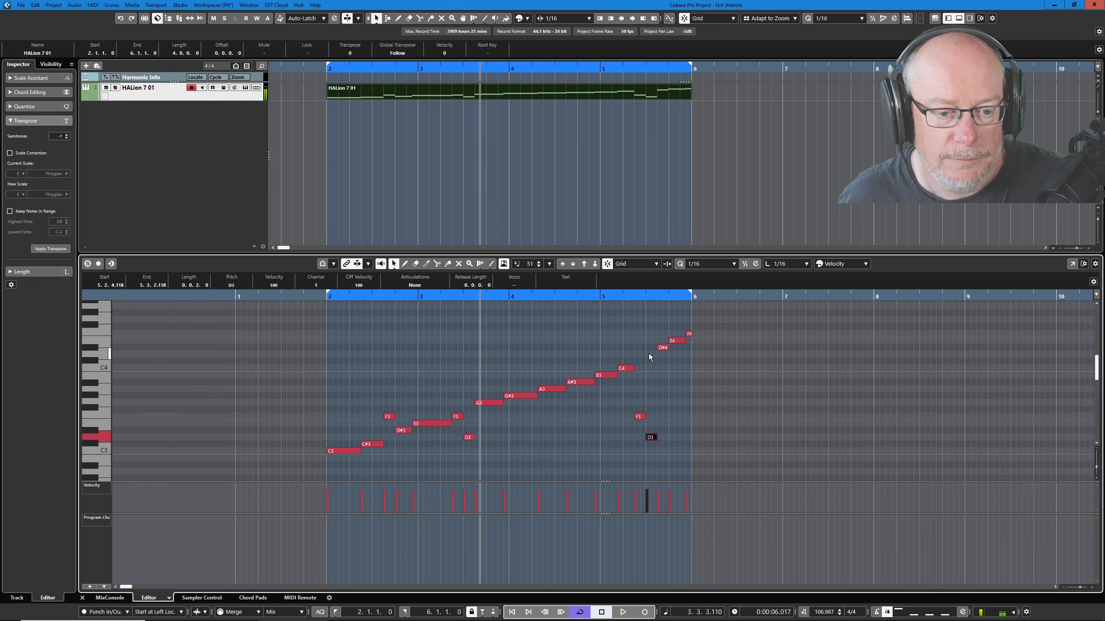
Step: Lower the D#4 note in bar 5 to C#4 and play back the rearranged part
left_click(659, 349)
key("Down")
key("Down")
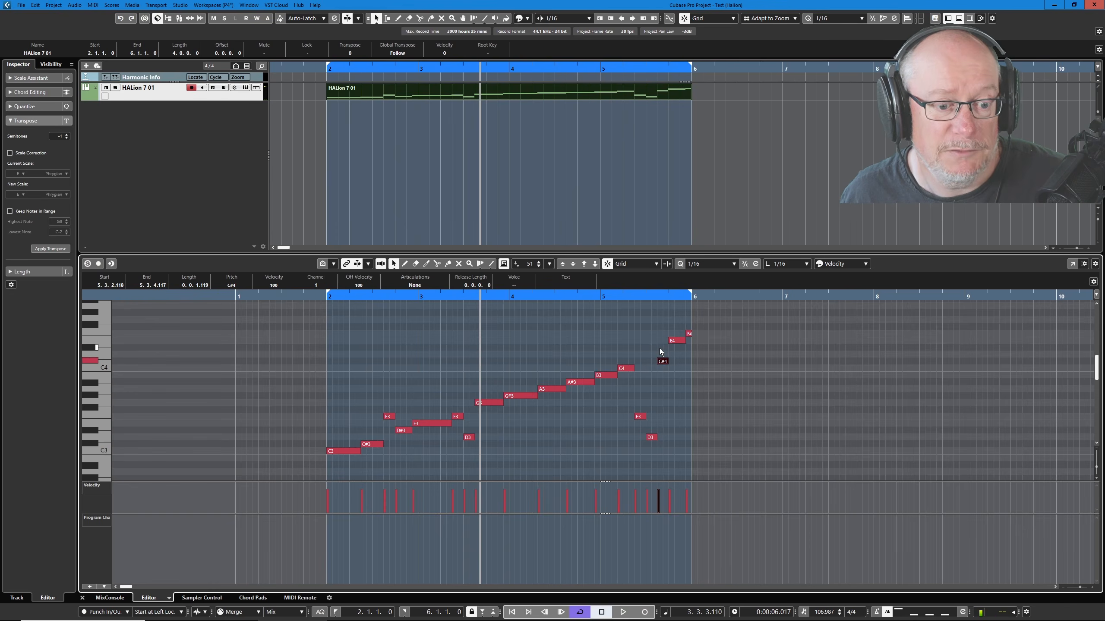
key("space")
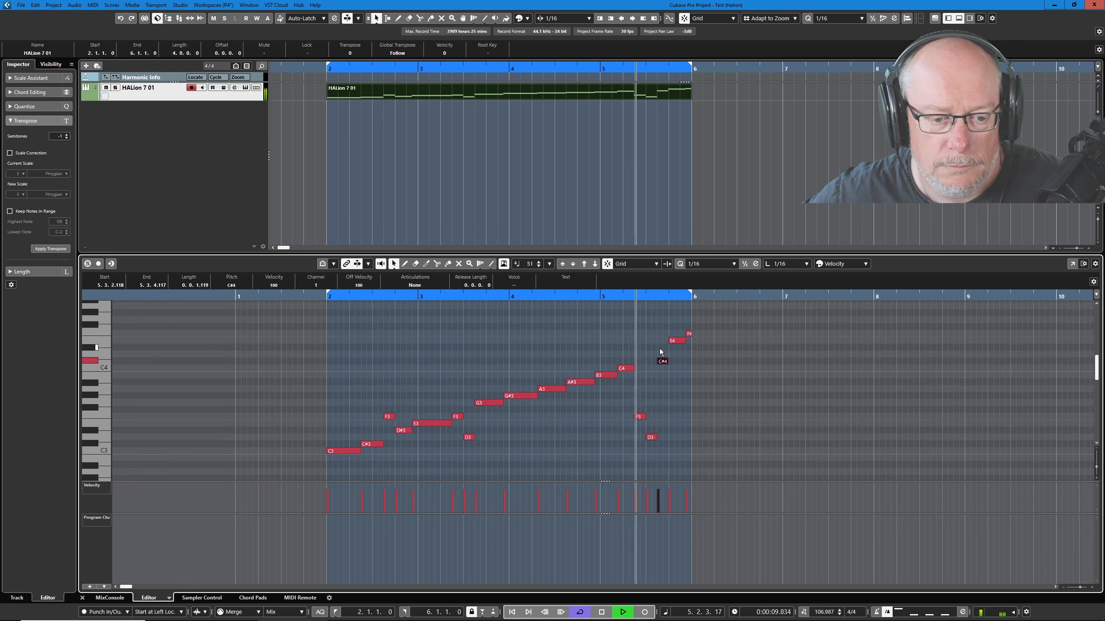
key("space")
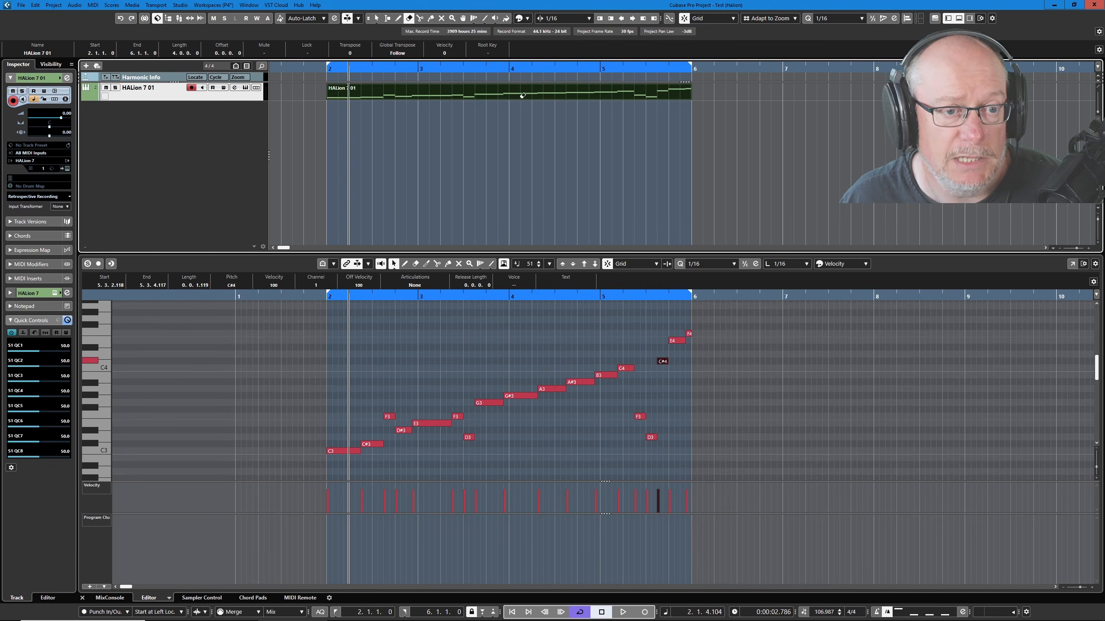
Step: Erase the HALion 7 01 part from the track and revert the loop's slicing in the HALion 7 sample editor
left_click(523, 95)
left_click(245, 88)
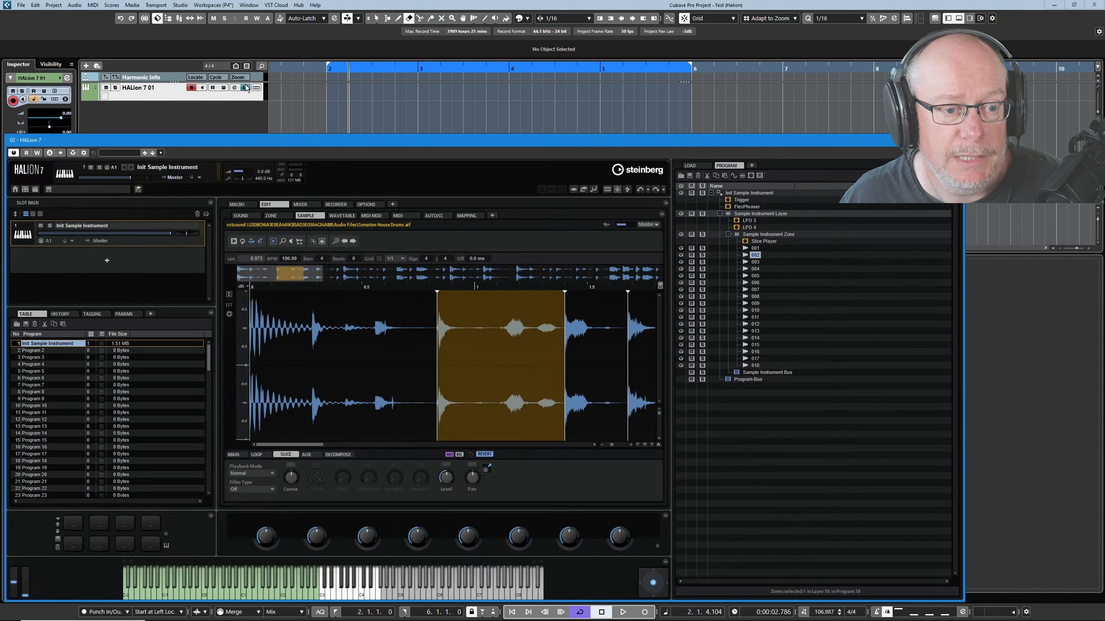
left_click(481, 453)
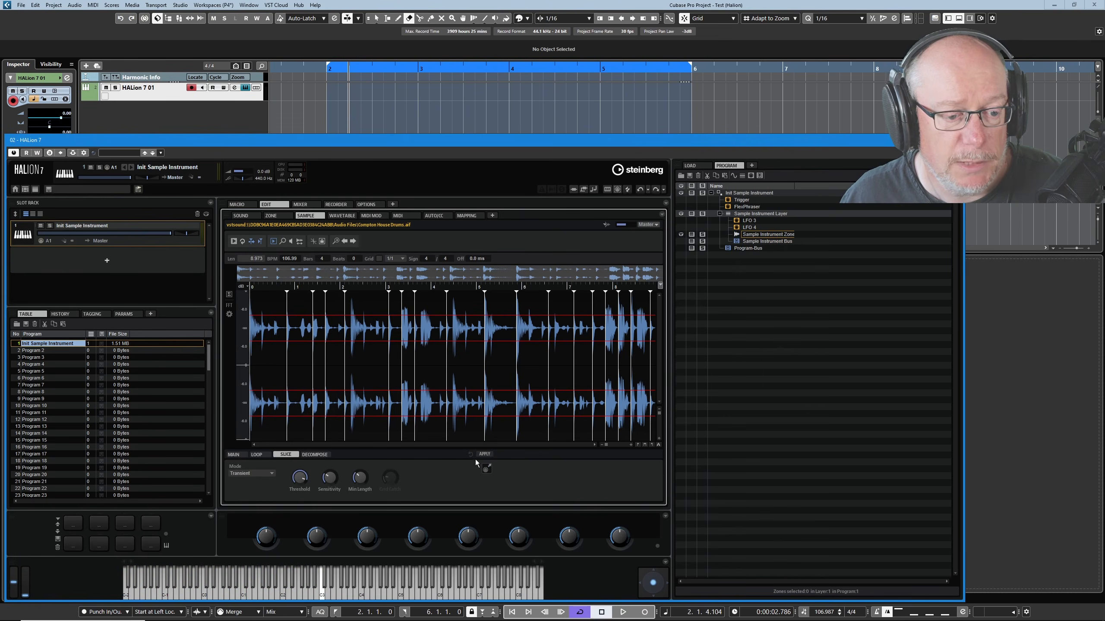
Step: Toggle the transient slicing between applied and reverted to compare the available slice settings
left_click(484, 455)
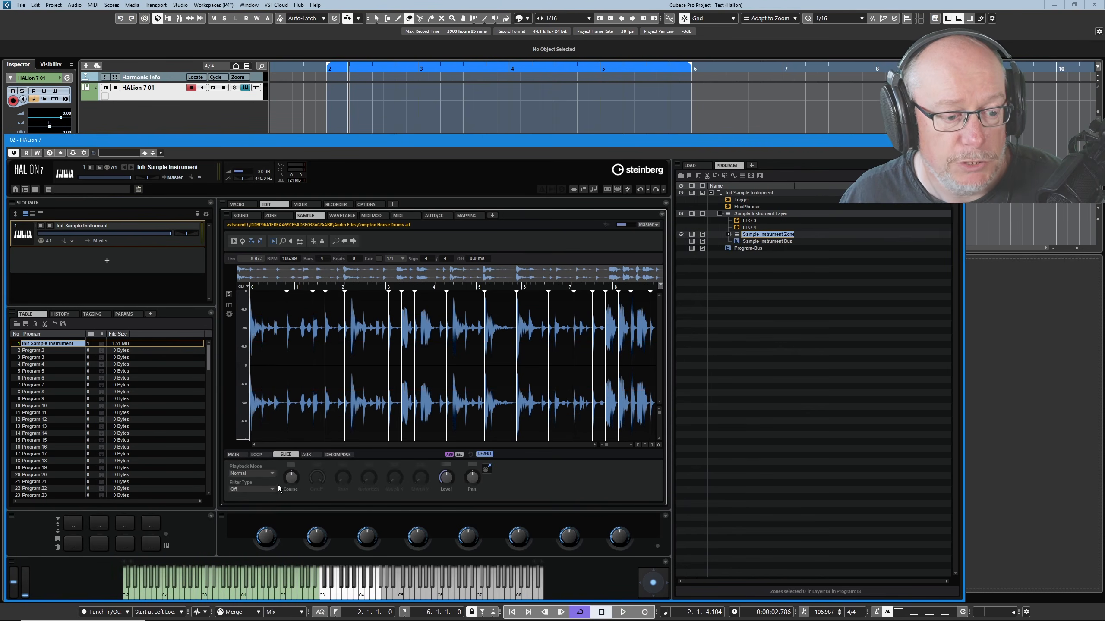
left_click(484, 455)
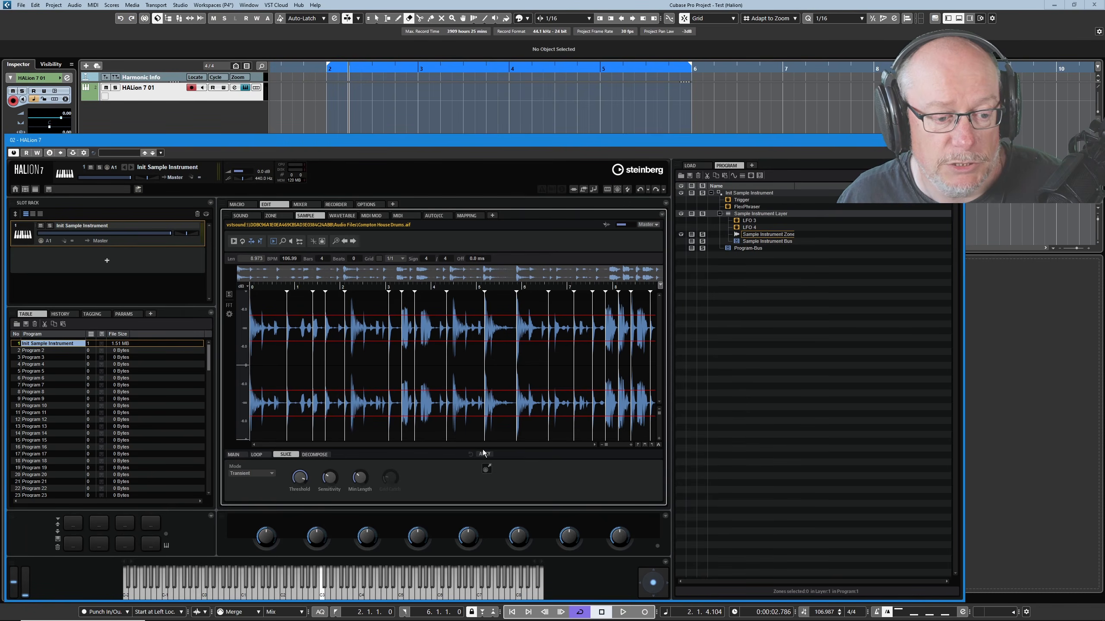
left_click(484, 454)
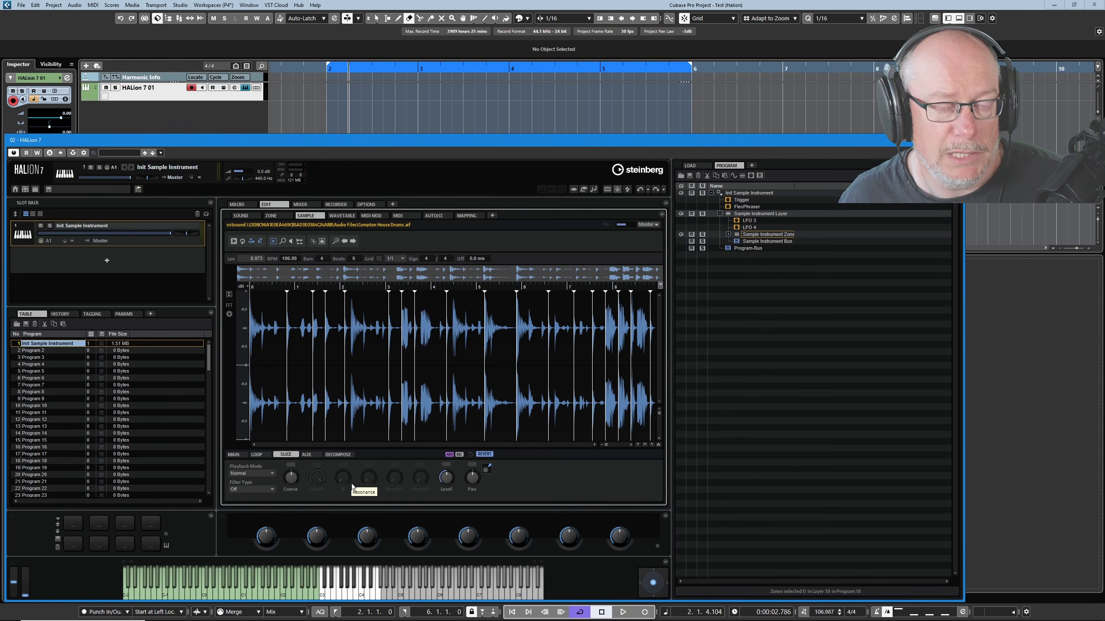
Step: Change the unapplied slice mode to Grid and set the waveform ruler to Bars+Beats
left_click(244, 474)
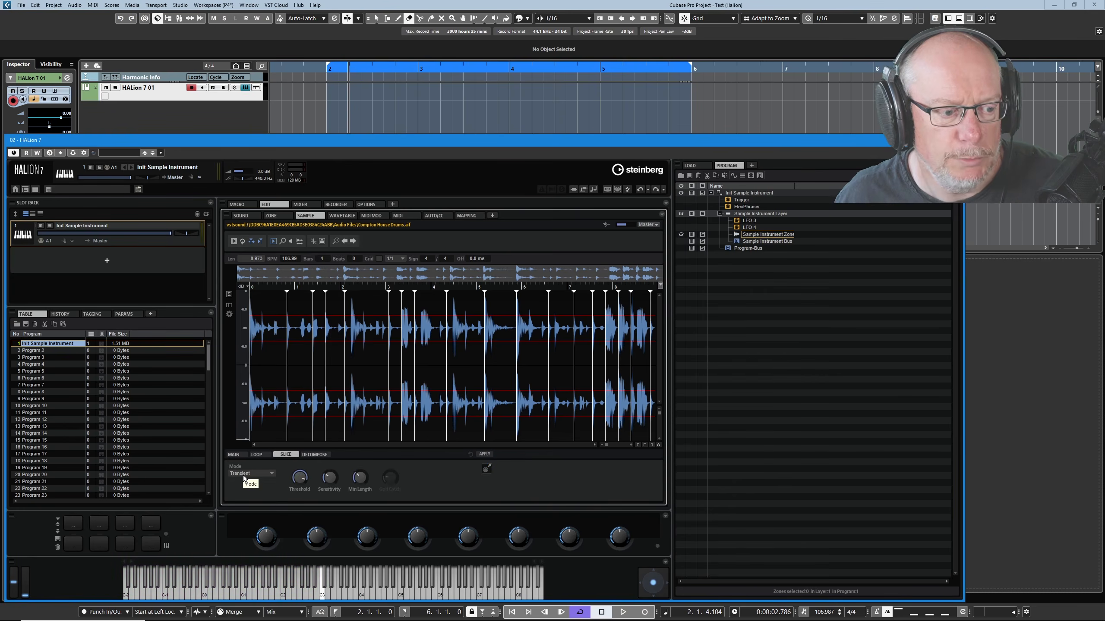
left_click(243, 474)
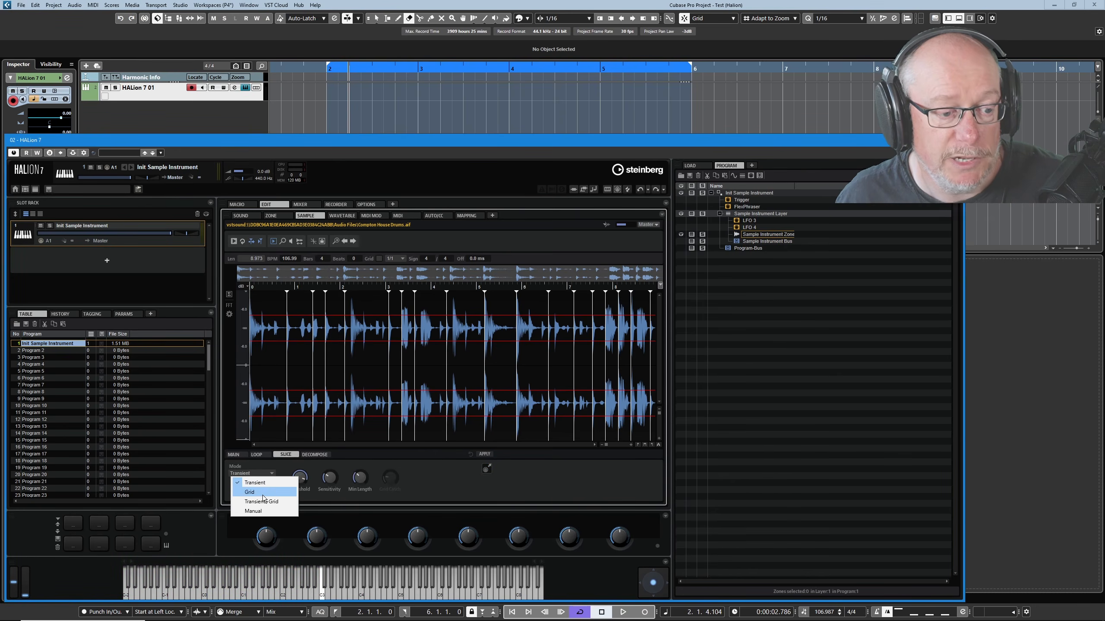
left_click(250, 492)
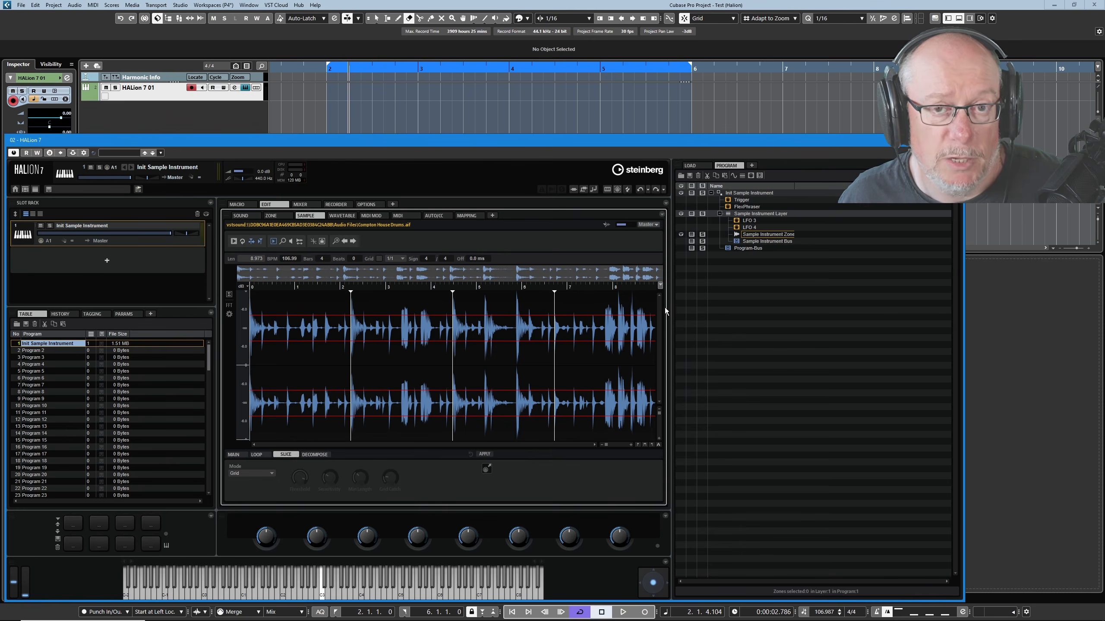
left_click(660, 285)
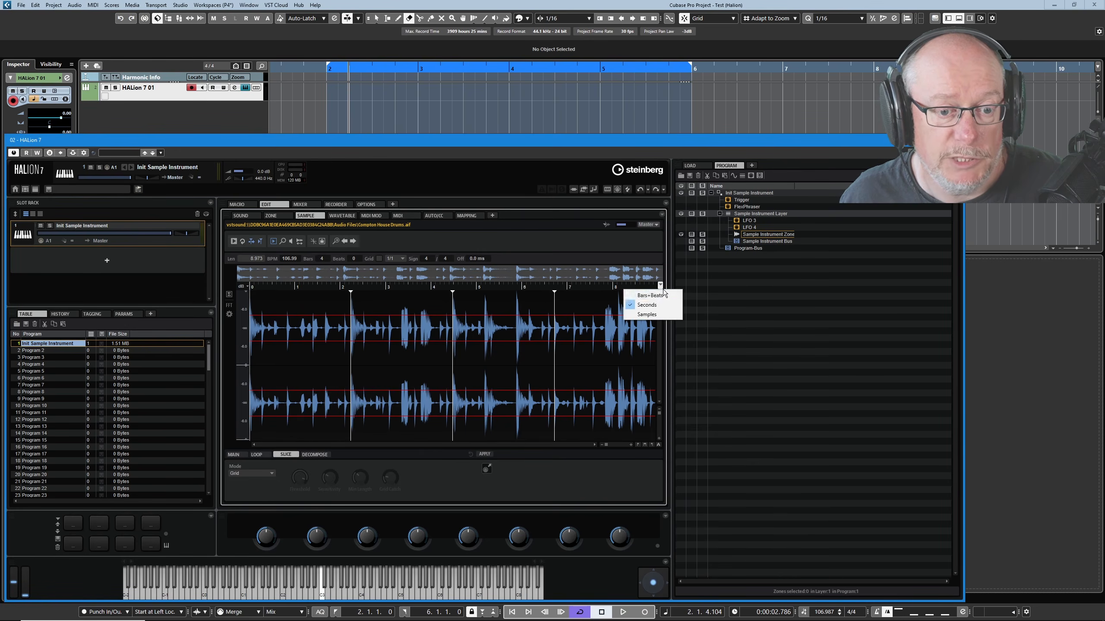
left_click(654, 297)
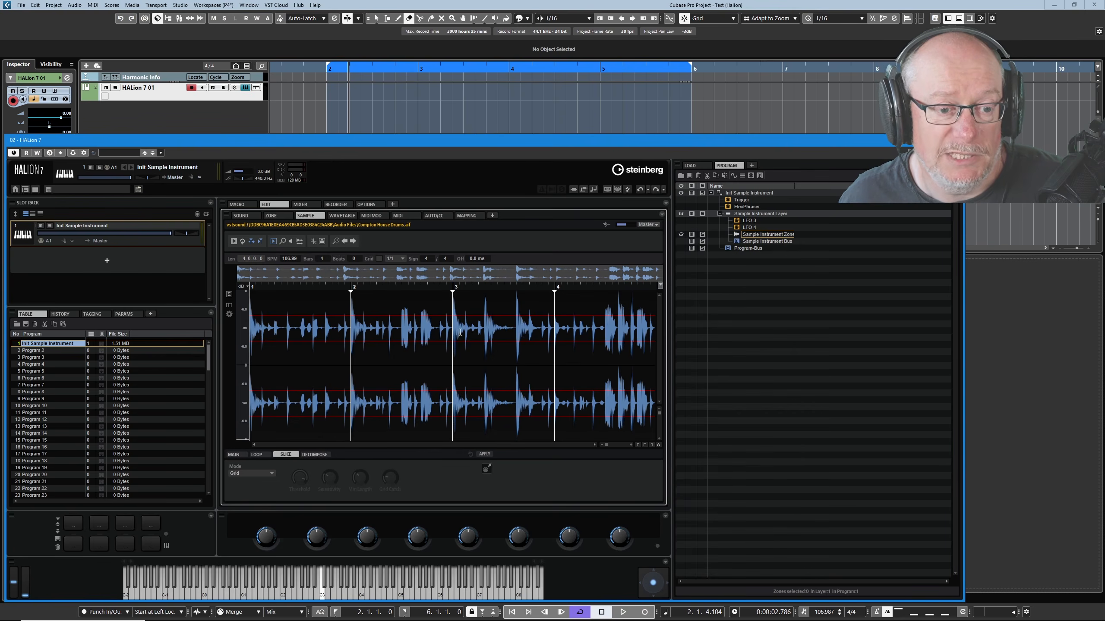
Step: Set the sample's grid resolution to 1/4 and apply the grid slicing
left_click(403, 258)
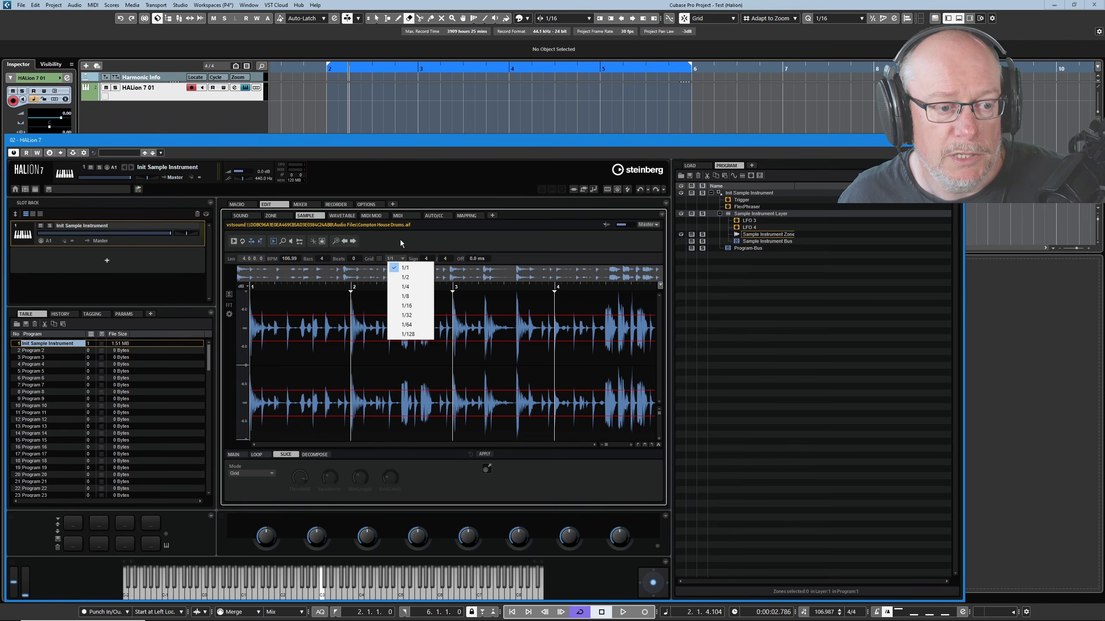
left_click(409, 287)
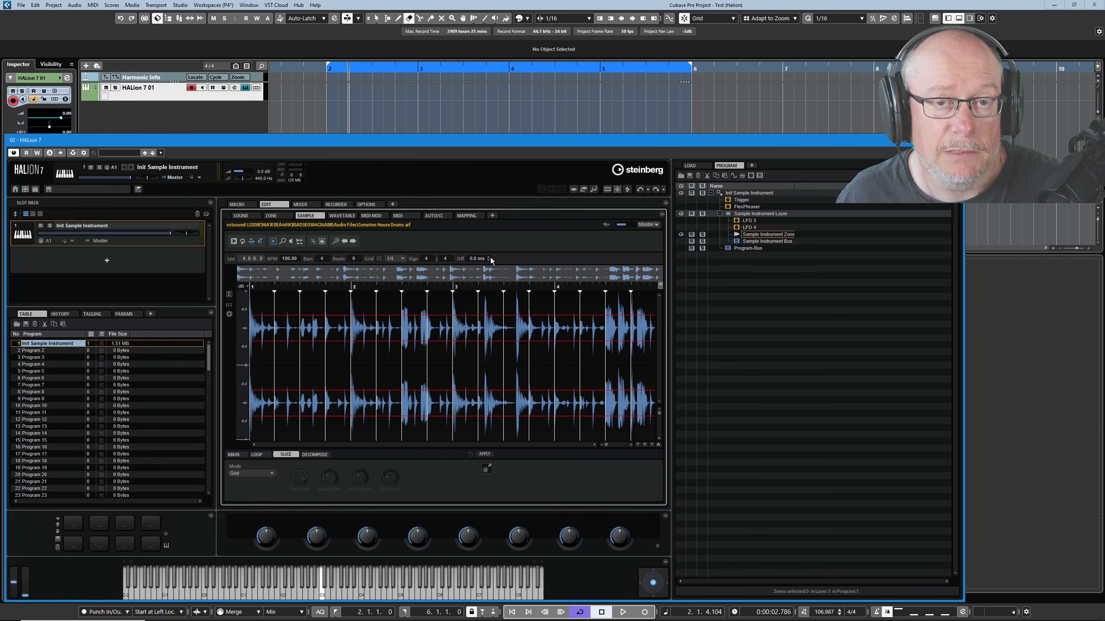
left_click(484, 454)
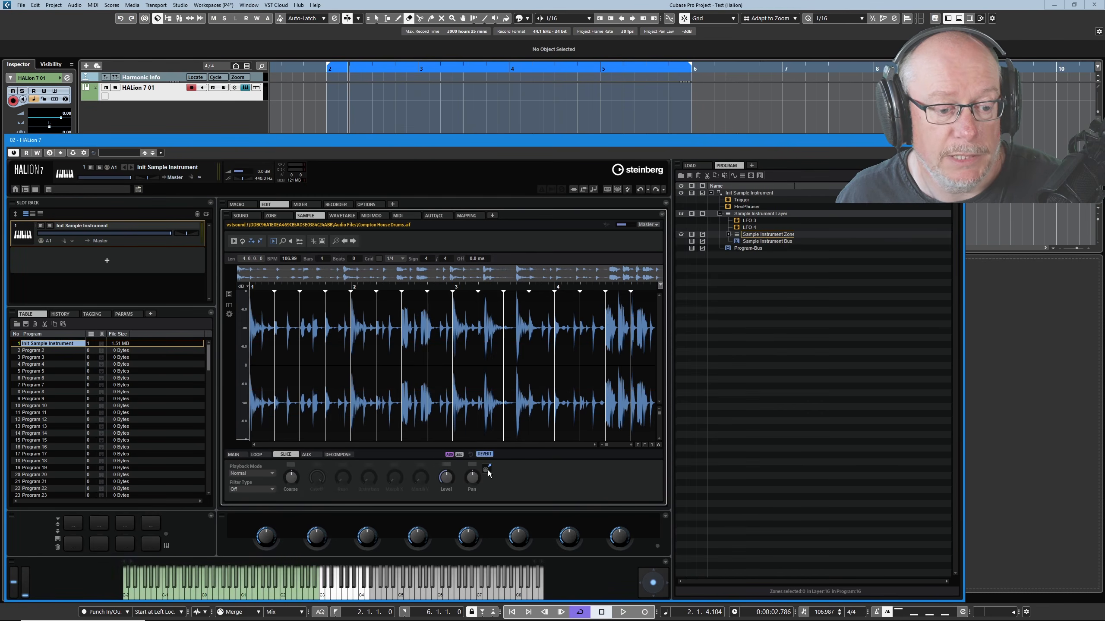
Step: Place the grid-sliced MIDI phrase on the HALion 7 01 track at bar 2 and play it back
left_click_drag(378, 129, 332, 89)
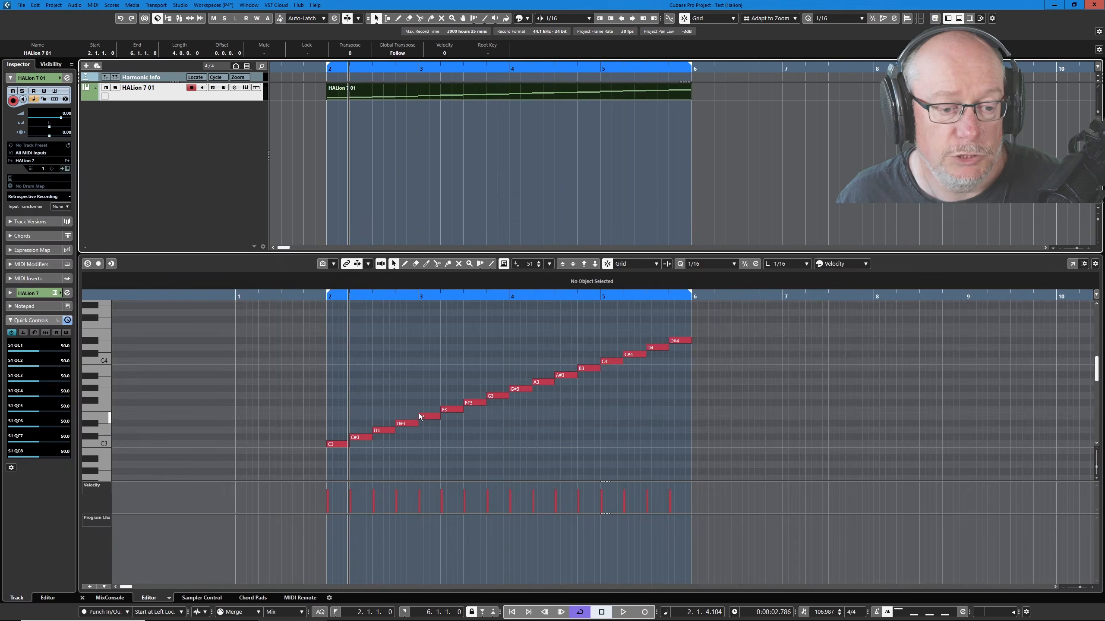
key("space")
left_click(623, 612)
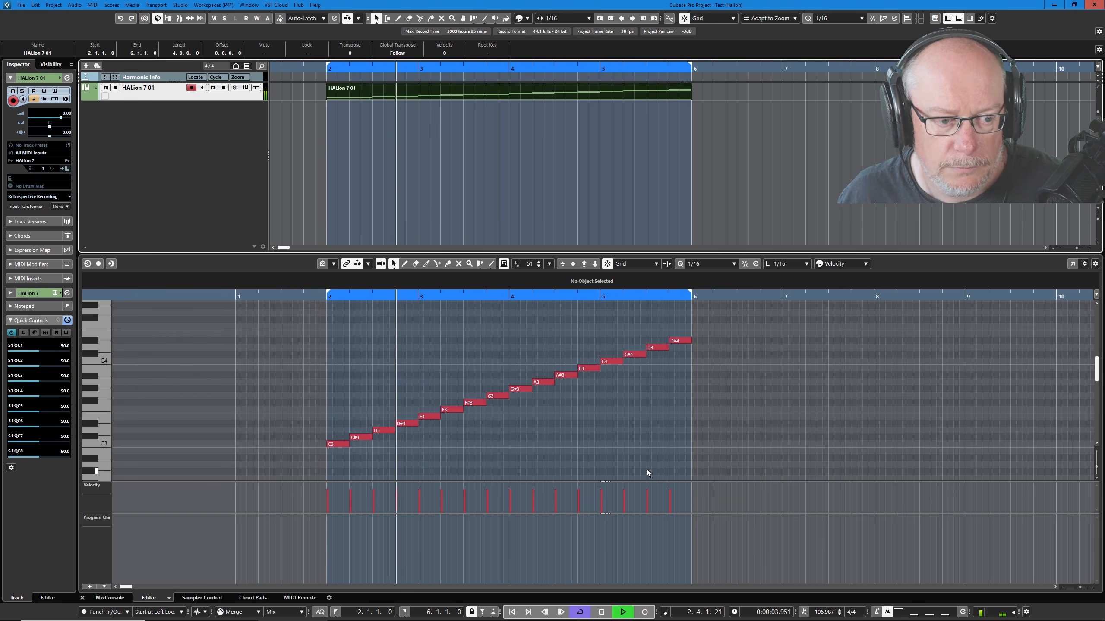
left_click(602, 611)
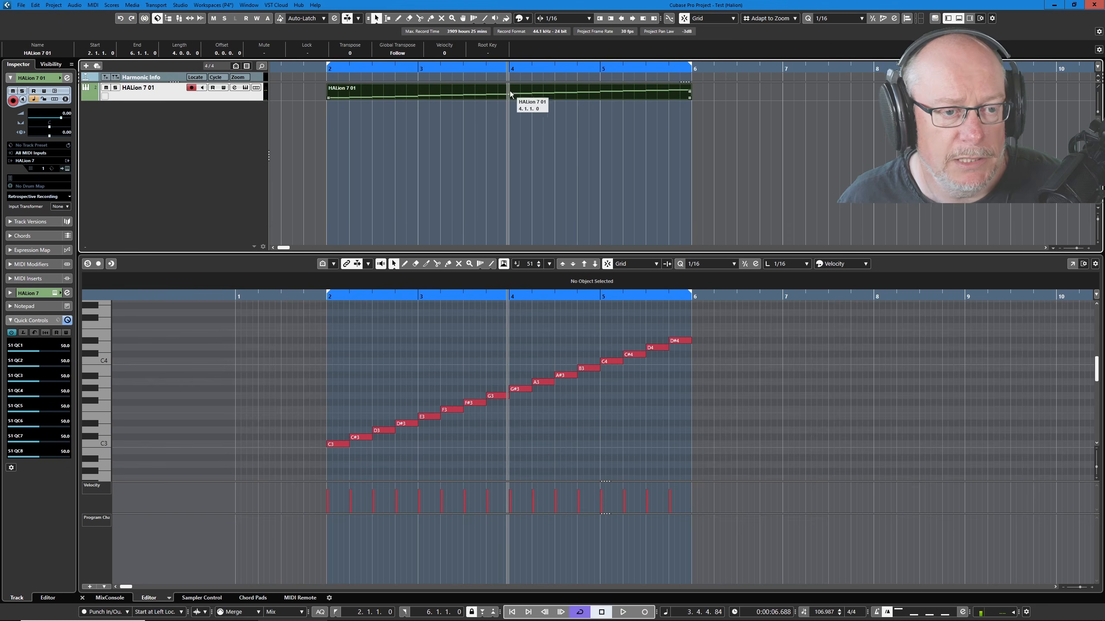
Step: Erase the grid-sliced part from the HALion 7 01 track and revert the loop's slicing in HALion 7
key("5")
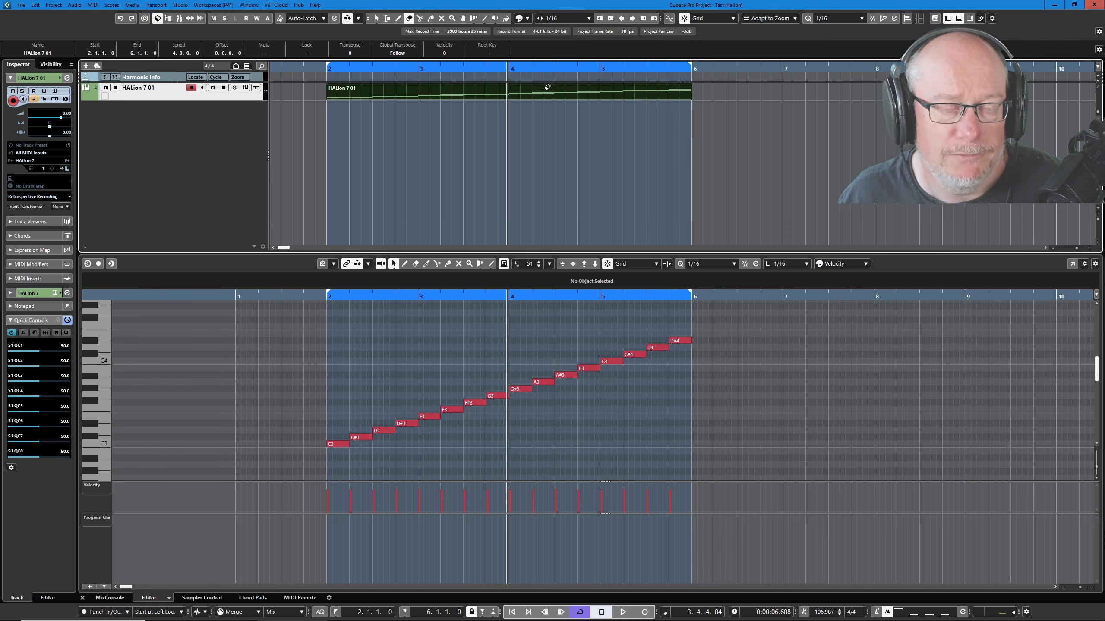
left_click(547, 87)
left_click(245, 88)
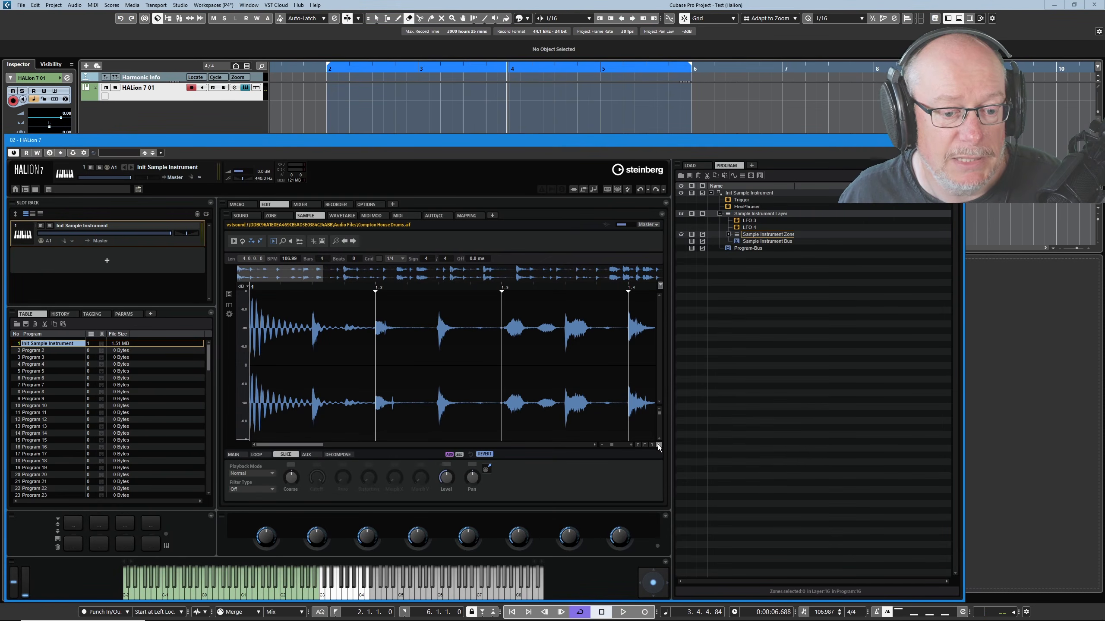
left_click(485, 454)
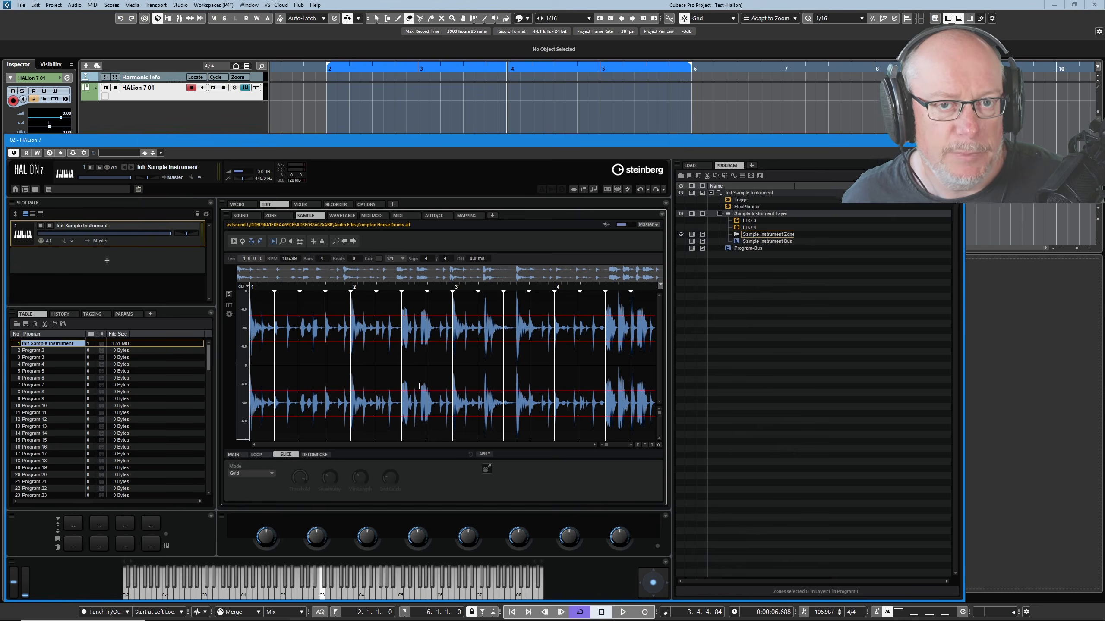
Step: Change the slice mode to Transient+Grid, try a higher Grid Catch and turn it back down
left_click(271, 473)
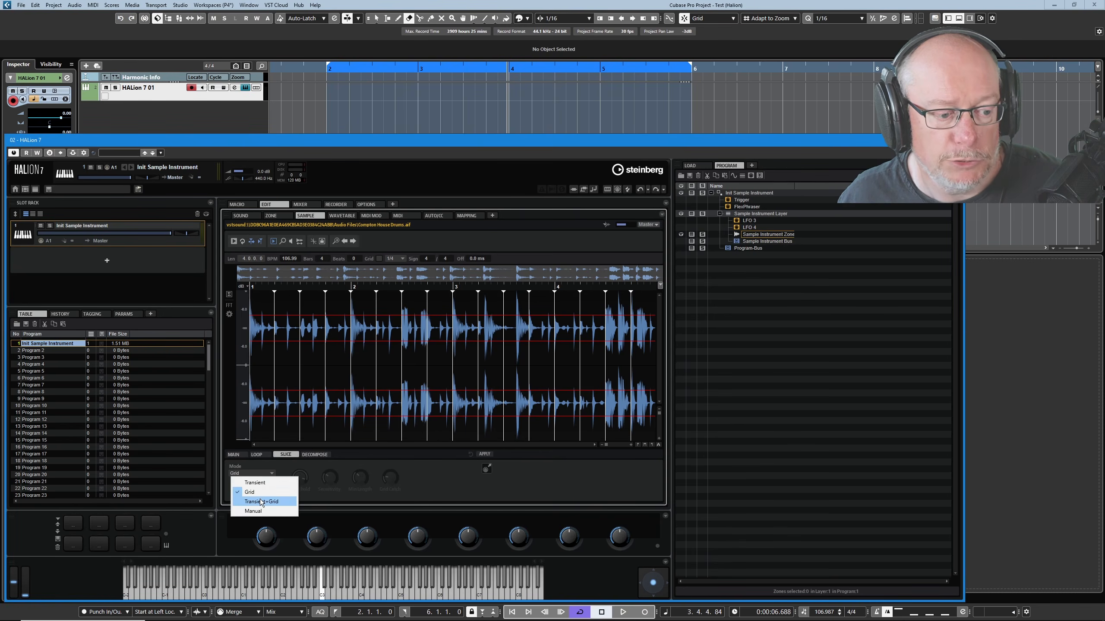
left_click(261, 502)
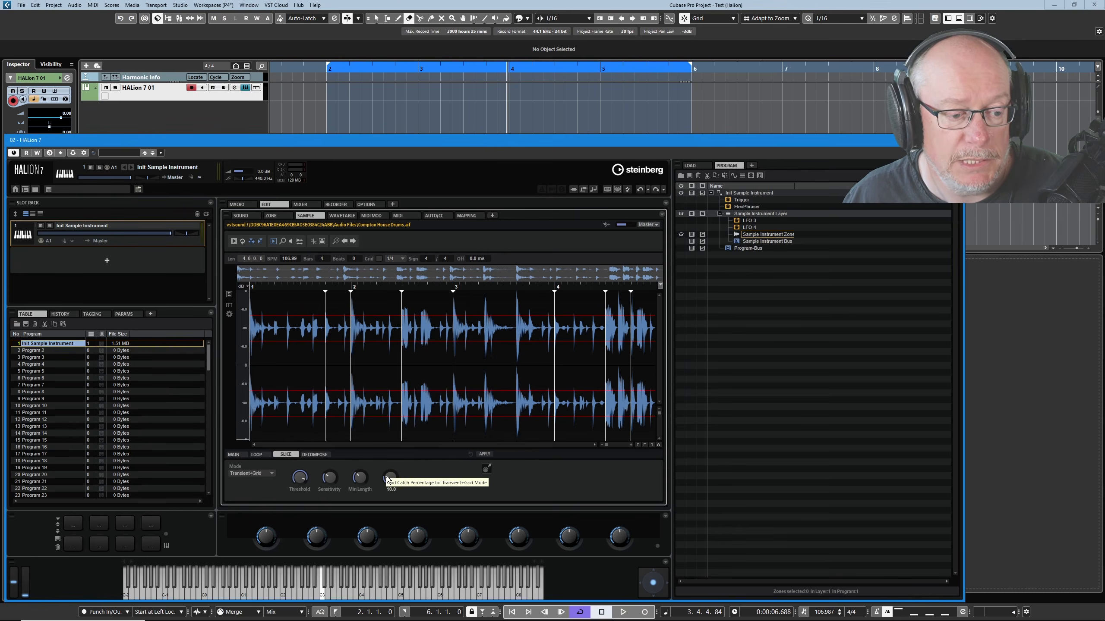
left_click_drag(388, 489, 383, 442)
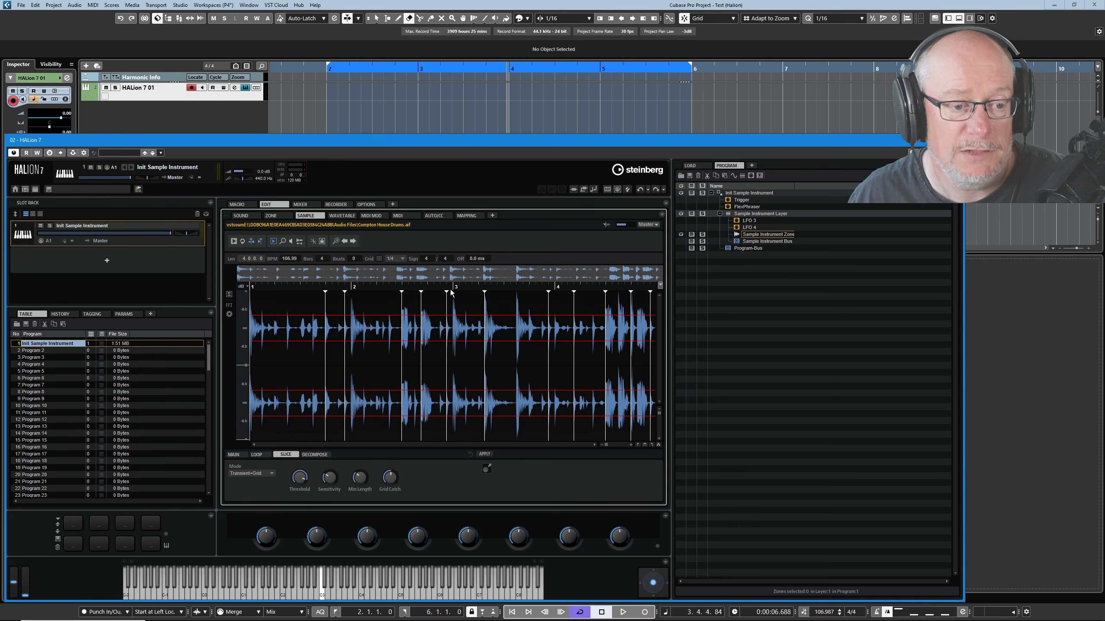
left_click_drag(393, 477, 393, 496)
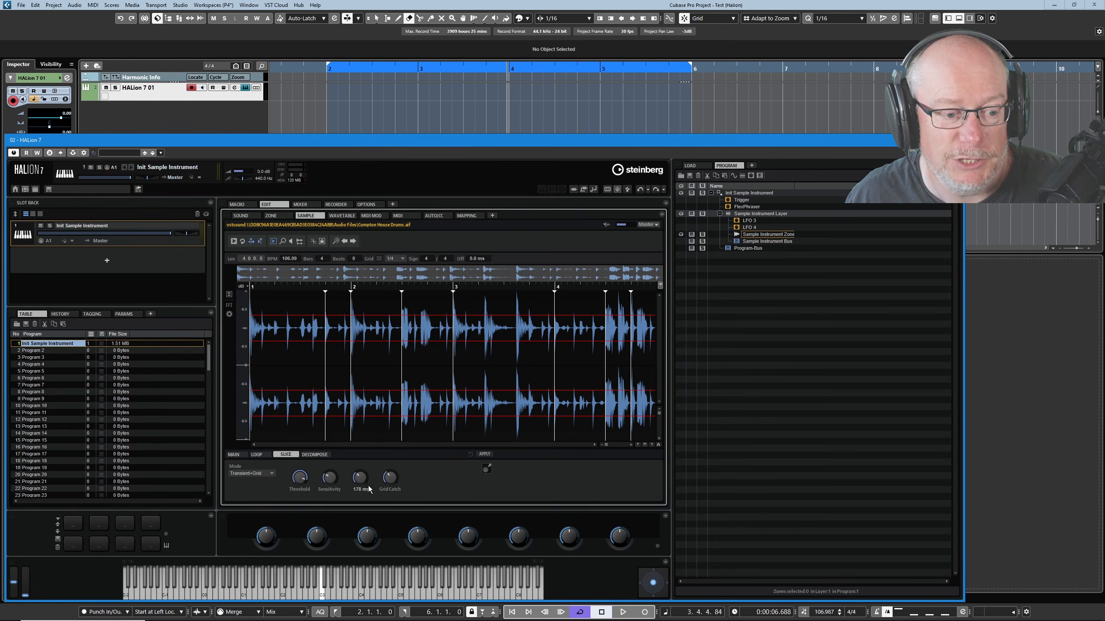
left_click_drag(388, 478, 388, 479)
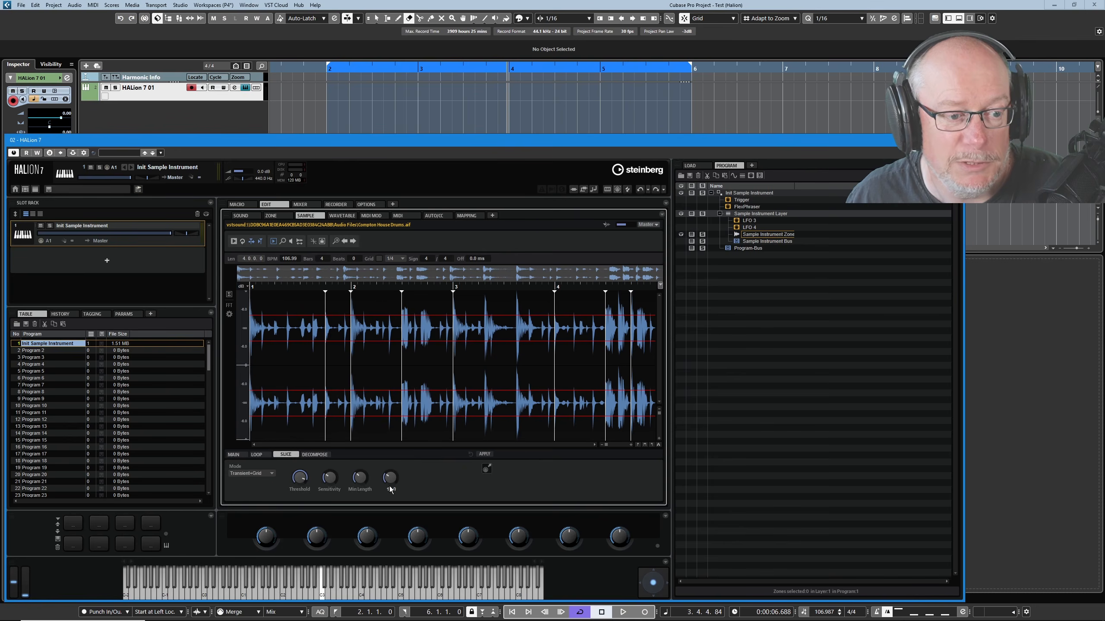
Step: Lower the slice Threshold to about -45 dB, try the Sensitivity, Min Length and Grid Catch settings, and apply the slicing
left_click_drag(299, 479, 302, 512)
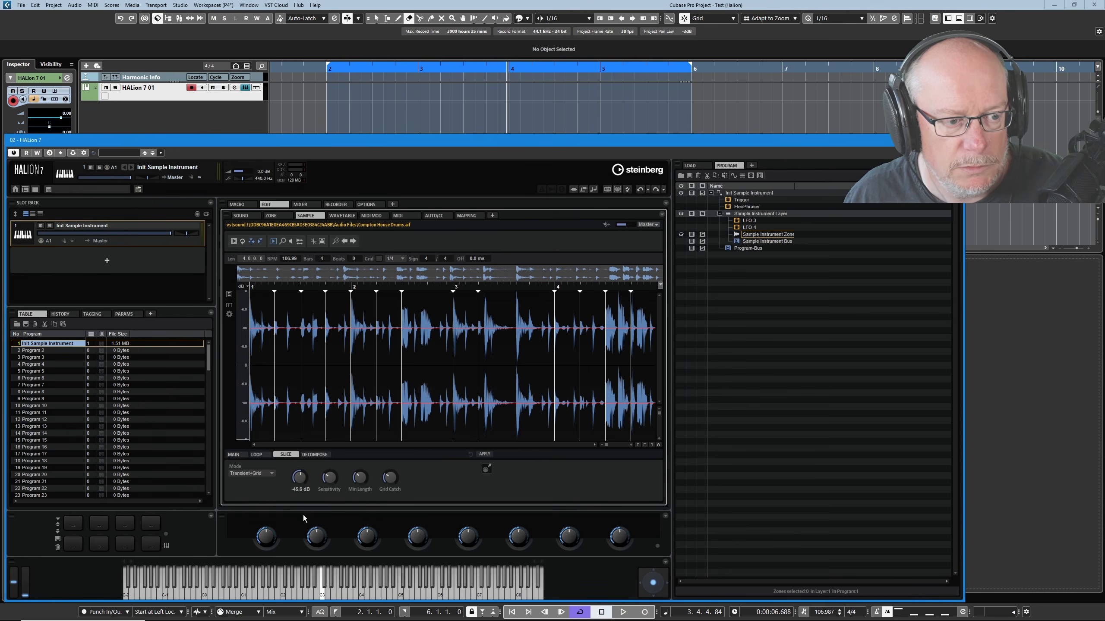
mouse_move(325, 472)
left_mouse_down()
mouse_move(328, 487)
mouse_move(322, 443)
mouse_move(322, 455)
left_mouse_up()
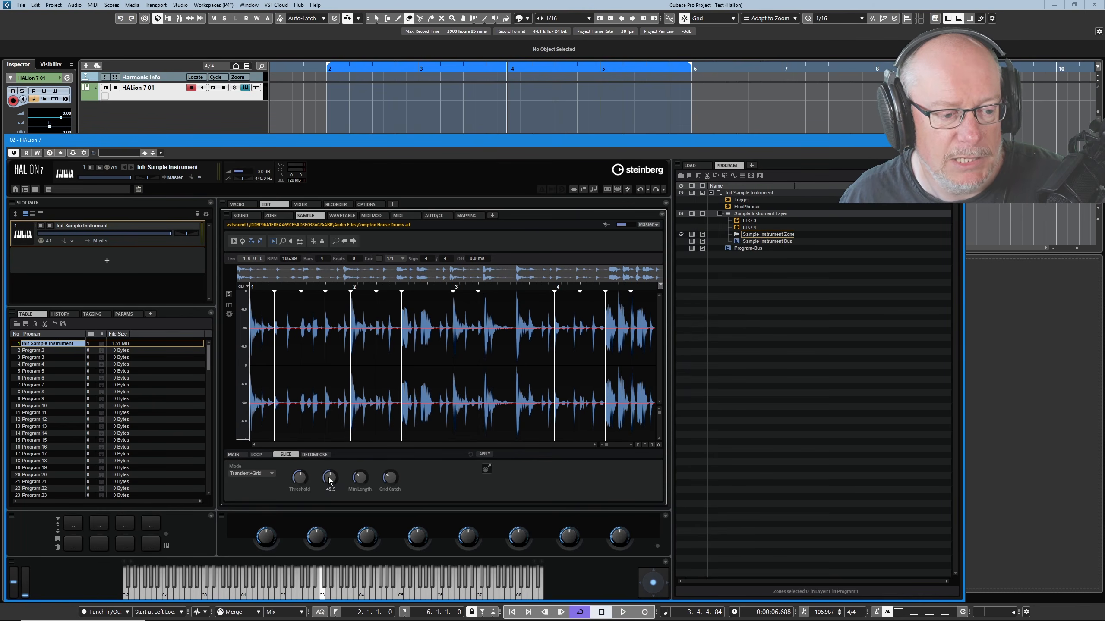
mouse_move(359, 479)
mouse_move(359, 479)
left_mouse_down()
mouse_move(363, 468)
mouse_move(363, 478)
left_mouse_up()
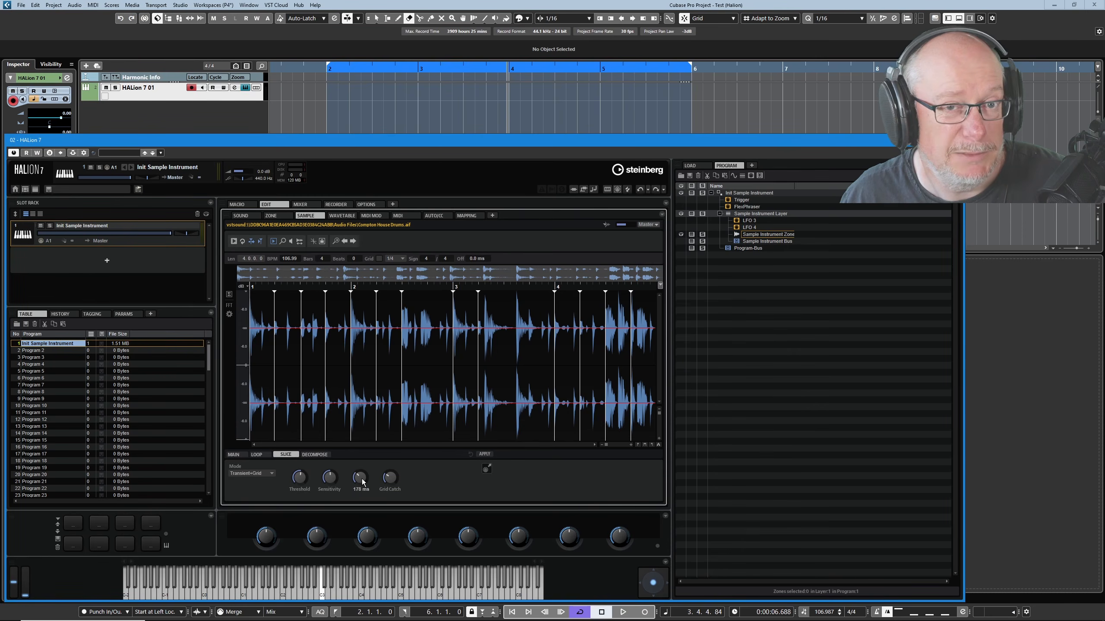
left_click_drag(360, 468, 356, 470)
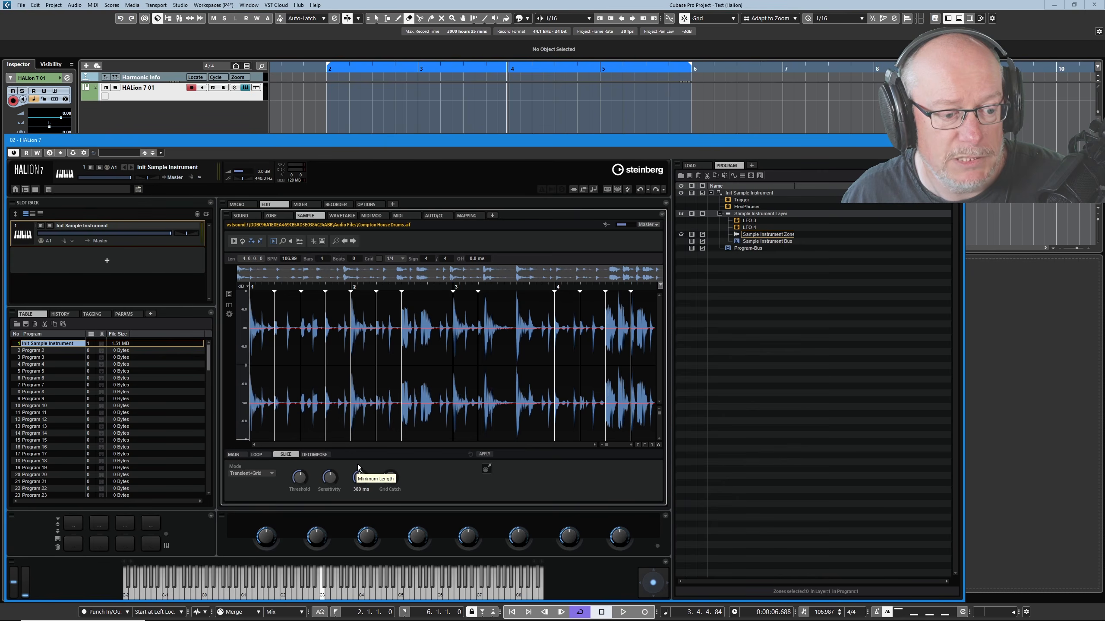
left_click_drag(359, 466, 358, 476)
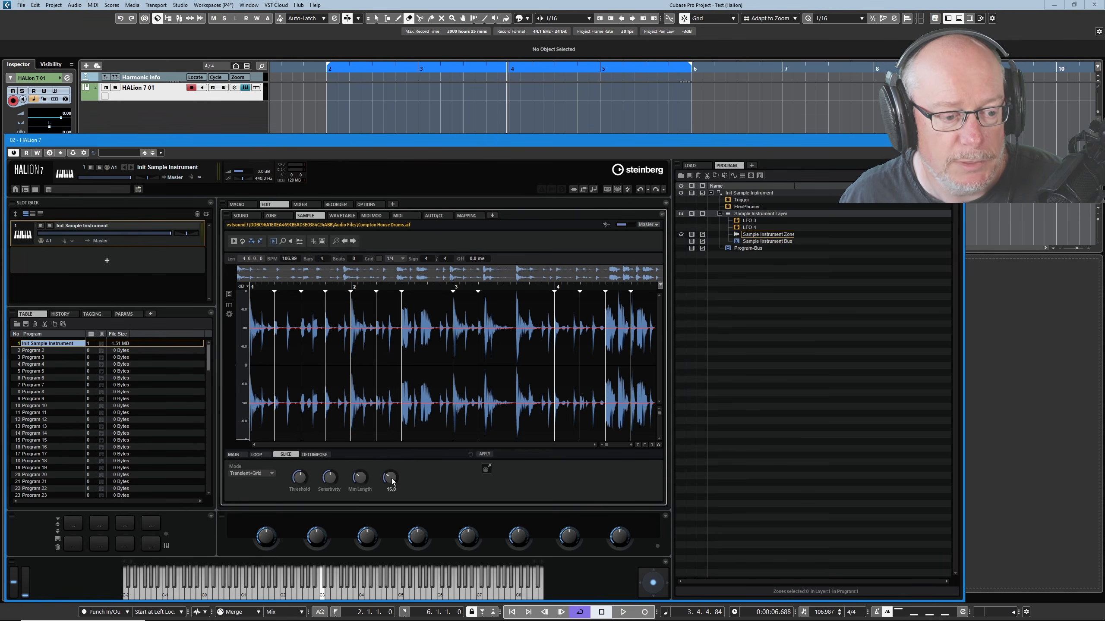
mouse_move(391, 481)
left_mouse_down()
mouse_move(402, 450)
mouse_move(384, 442)
mouse_move(388, 500)
mouse_move(387, 485)
left_mouse_up()
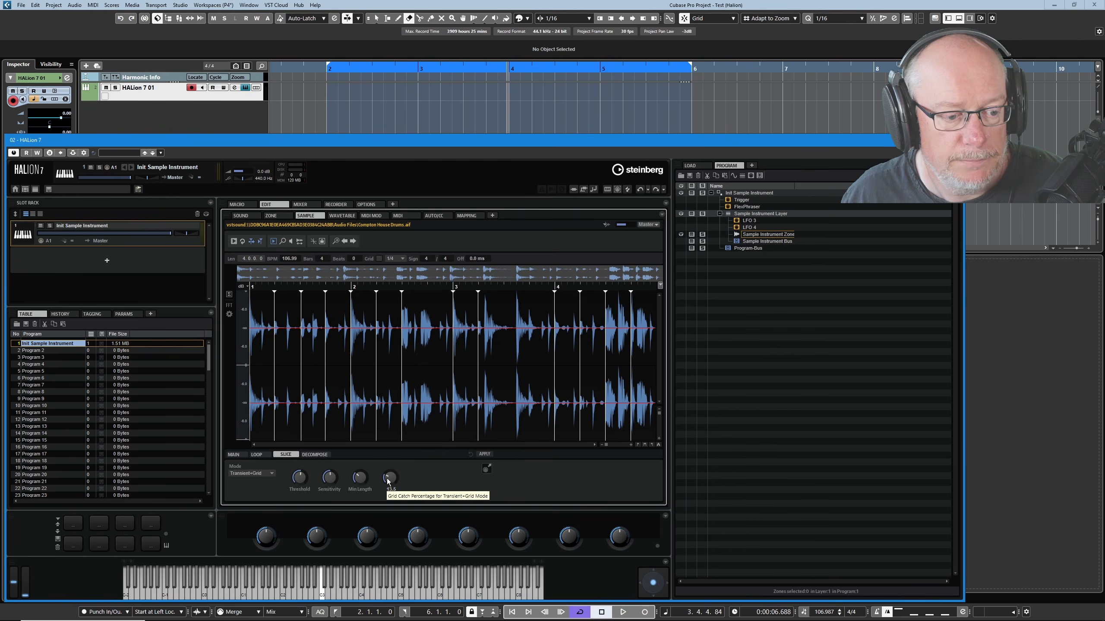
left_click(482, 454)
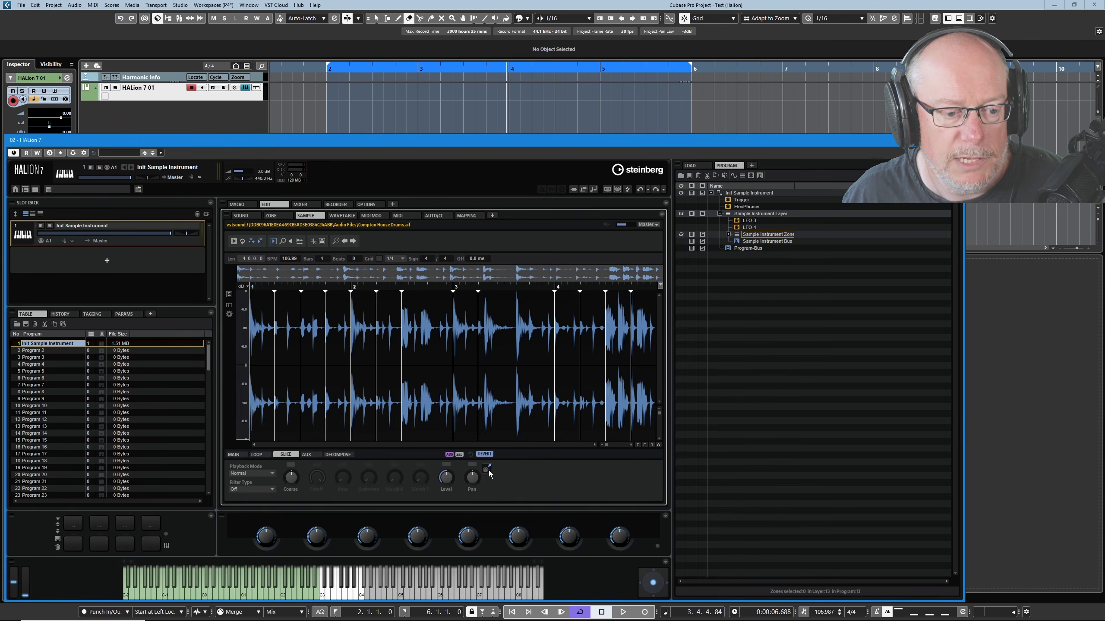
Step: Place the sliced MIDI phrase on the HALion 7 01 track at bar 2 and select all its notes except the long F#3 and G#3
left_click_drag(327, 93, 328, 92)
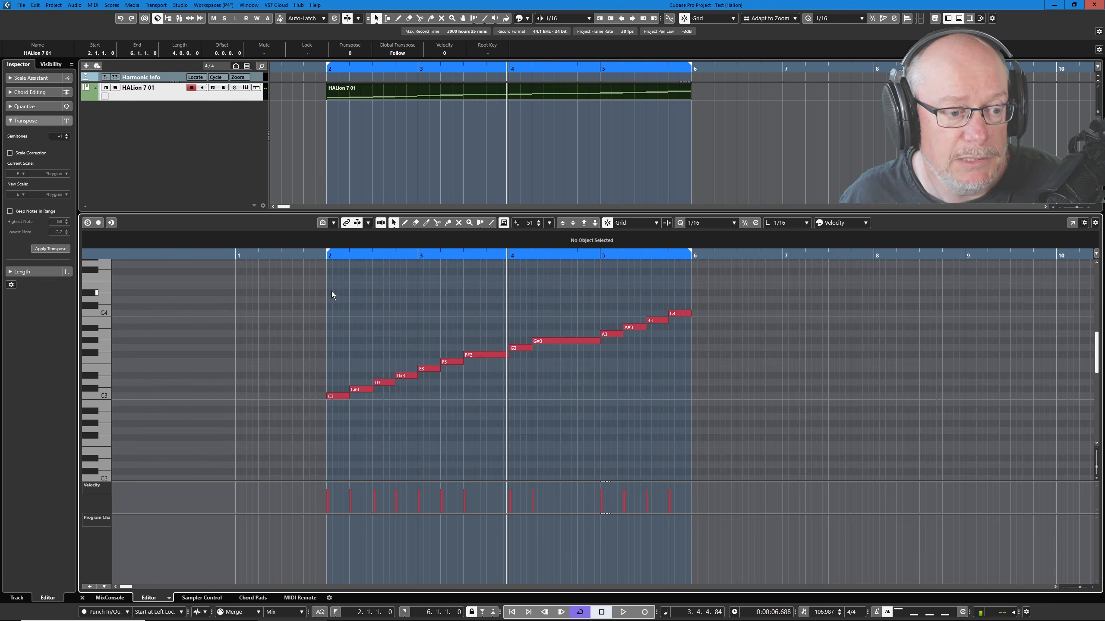
left_click_drag(331, 292, 679, 405)
left_click(484, 354, "shift")
left_click(553, 342, "shift")
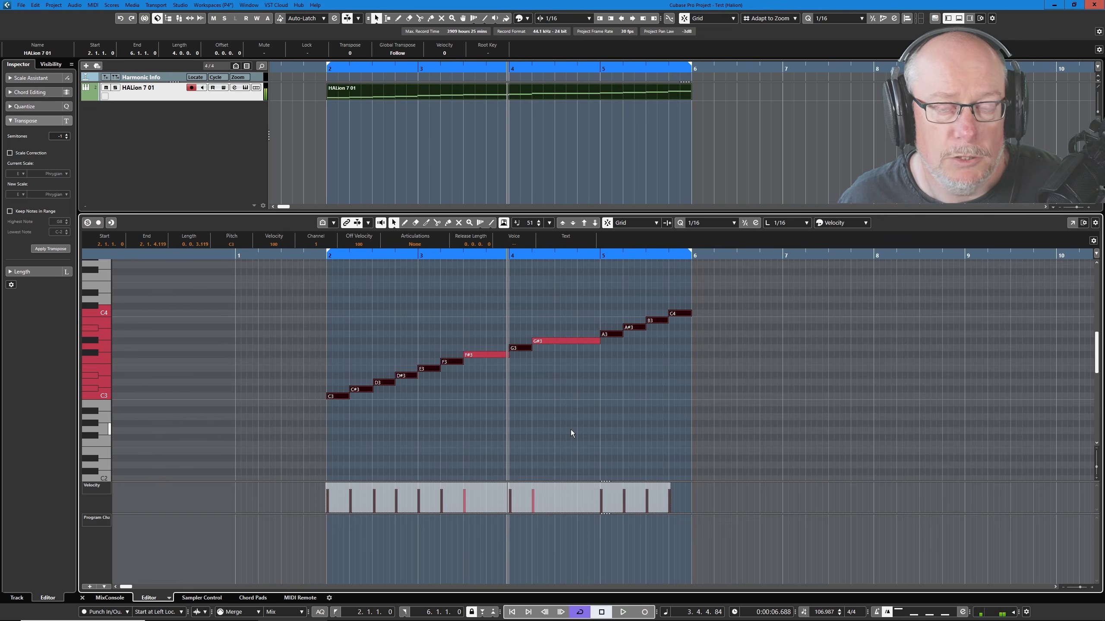
Step: Open the Logical Editor for the selected notes and load the factory preset Randomize Notes (C3 to C5)
key("ctrl+l")
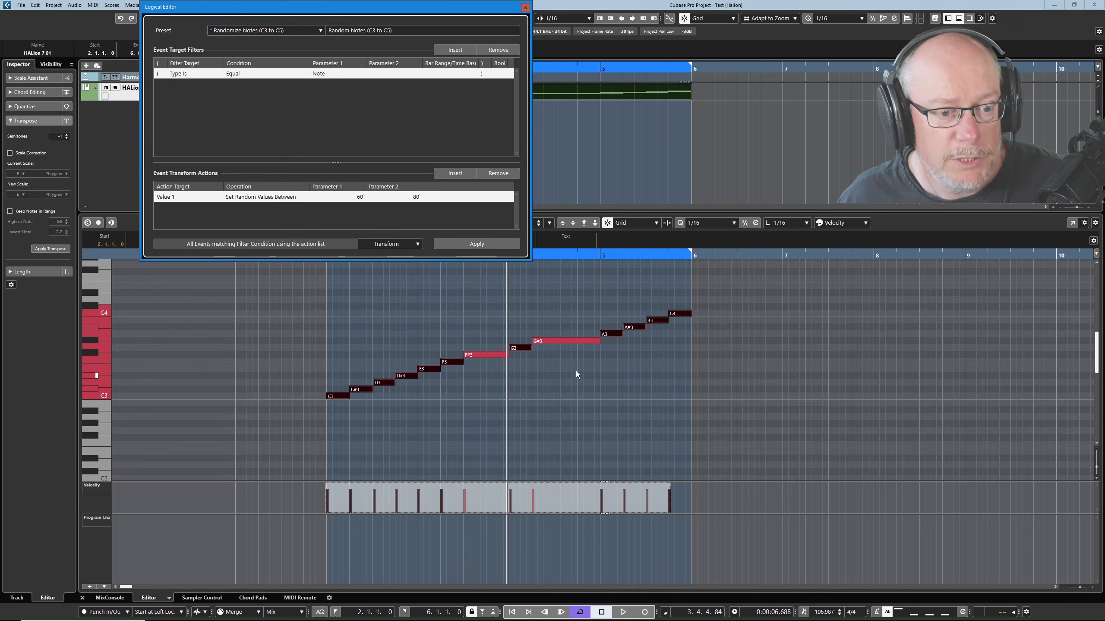
left_click_drag(427, 7, 608, 161)
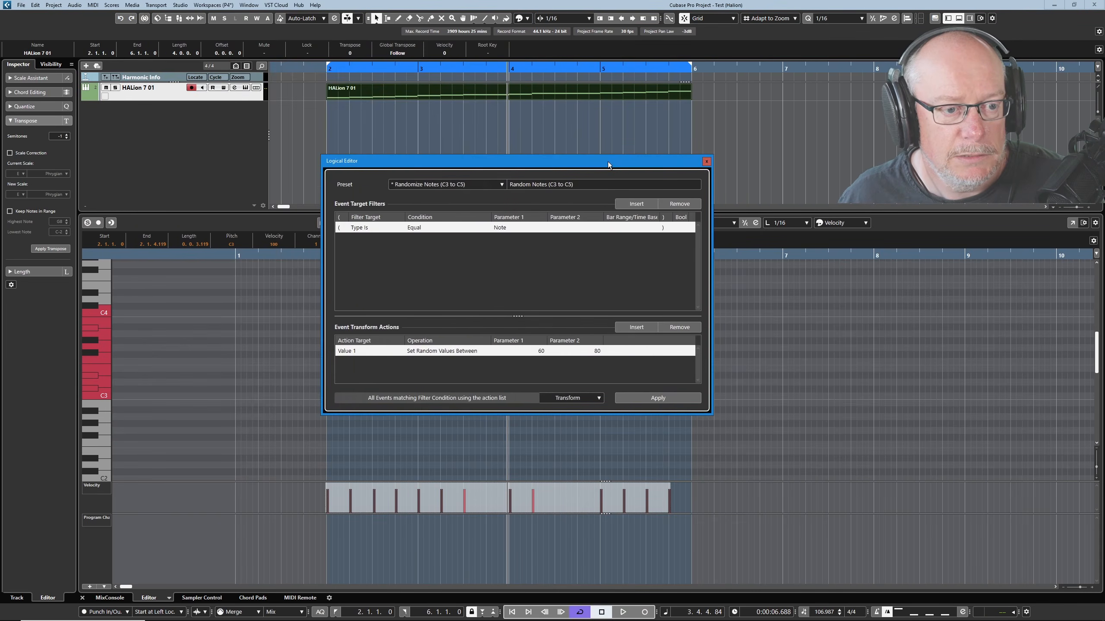
left_click(440, 187)
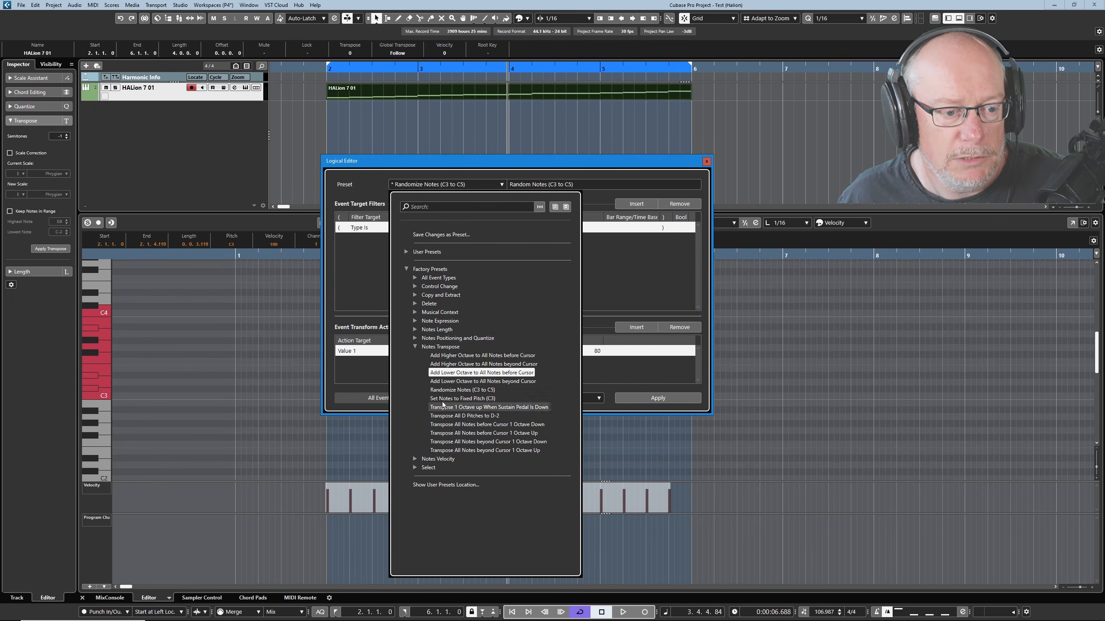
left_click(454, 390)
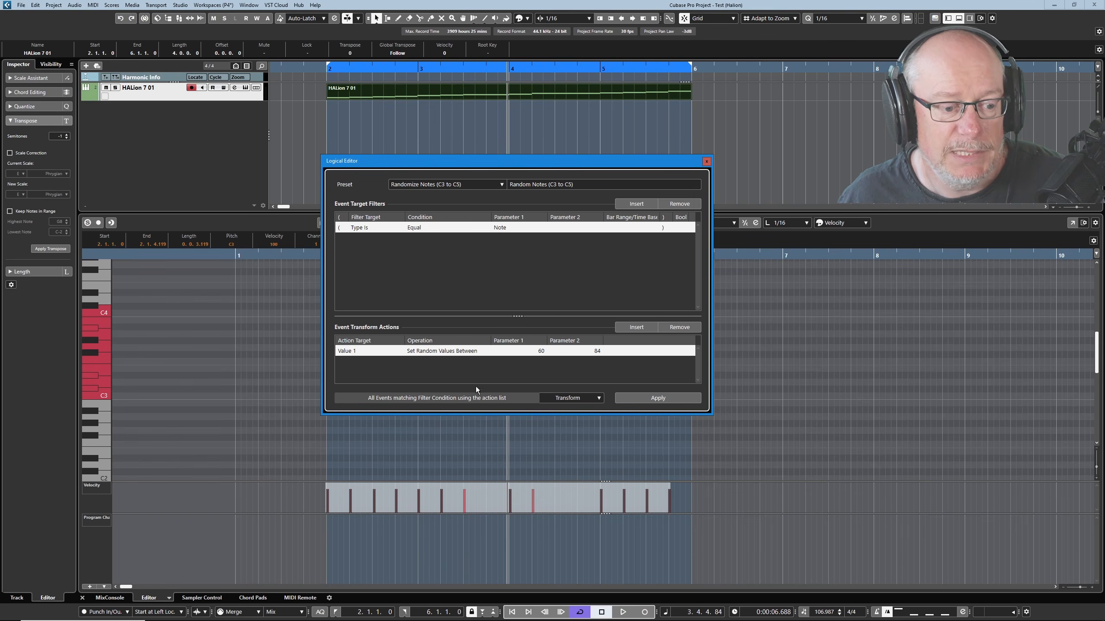
left_click_drag(420, 164, 341, 66)
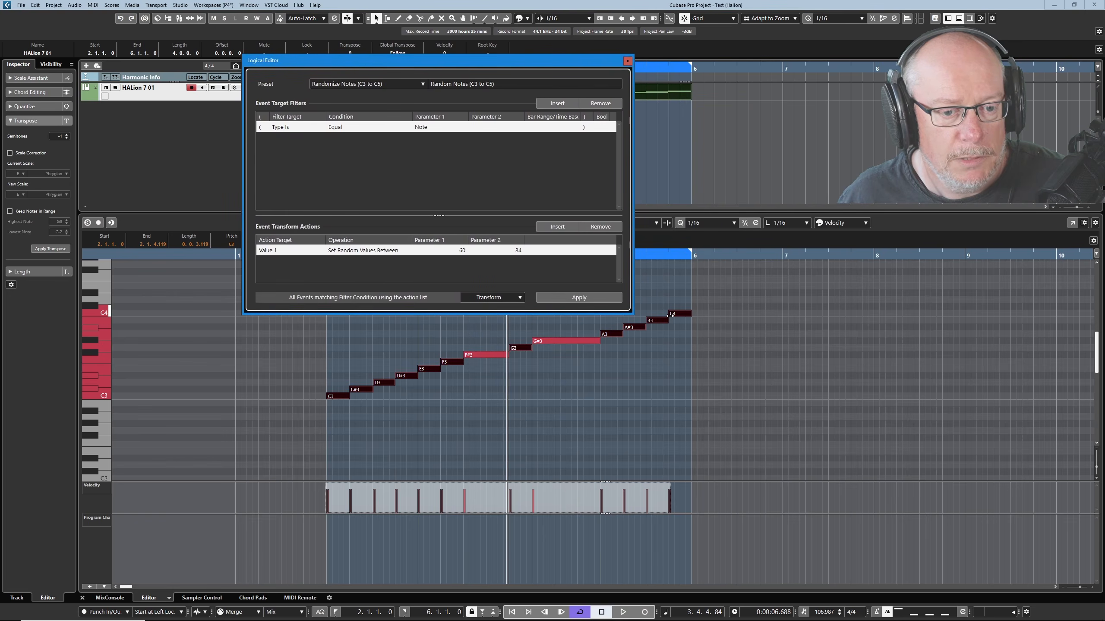
Step: Set the upper limit of the random pitch range to 72 and apply the randomization to the selected notes
left_click(516, 250)
type("72")
key("Return")
left_click_drag(506, 64, 971, 257)
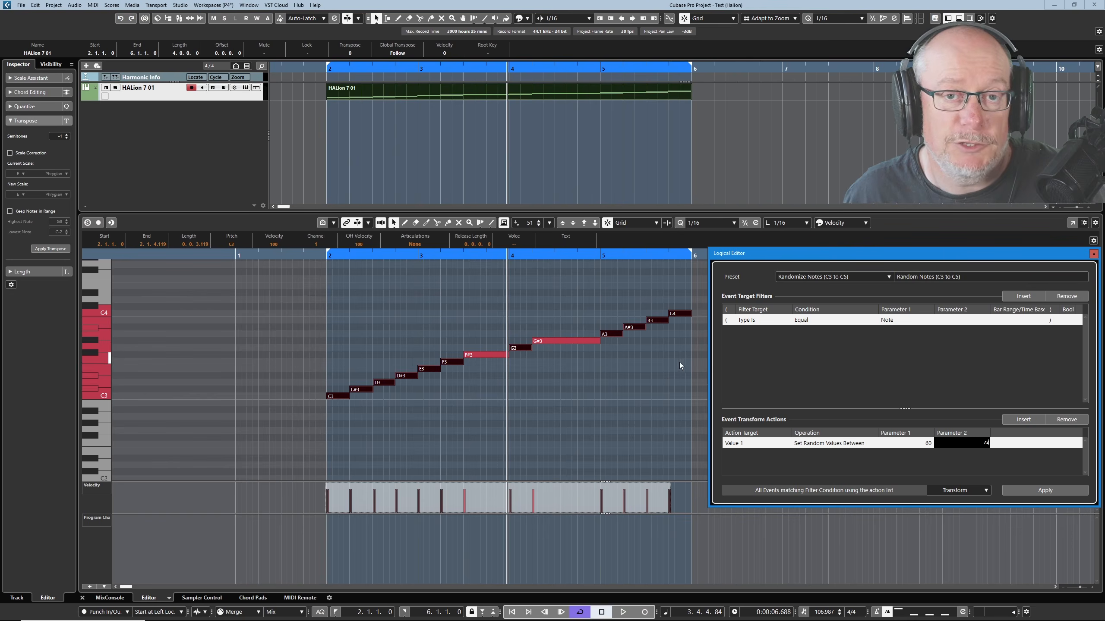
left_click(1044, 491)
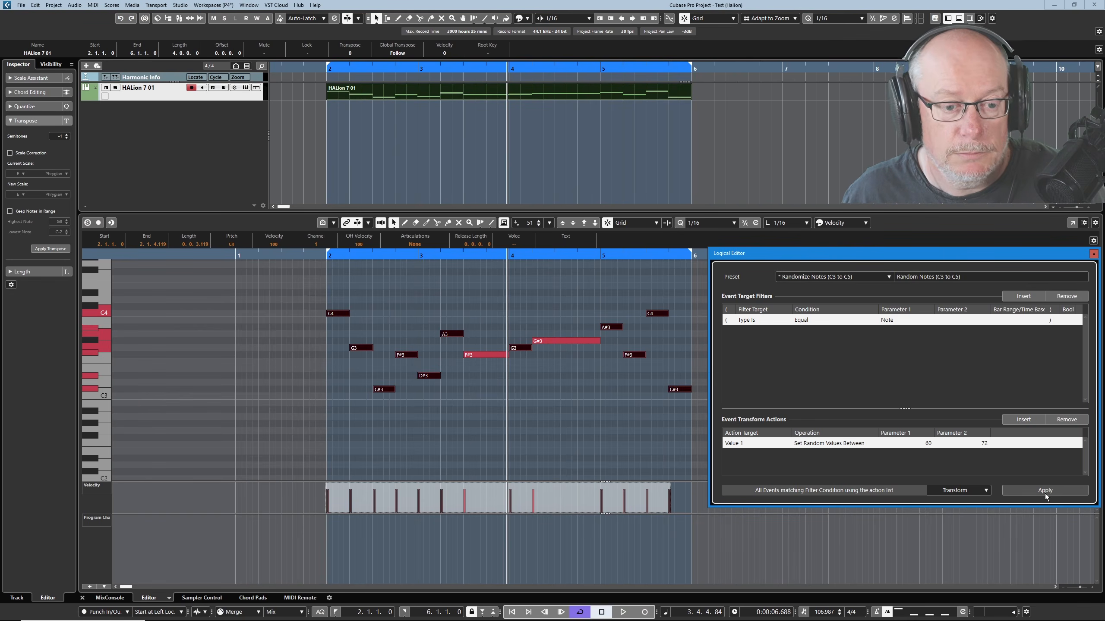
Step: Play back the randomized slices and randomize the selected notes once more during playback
key("space")
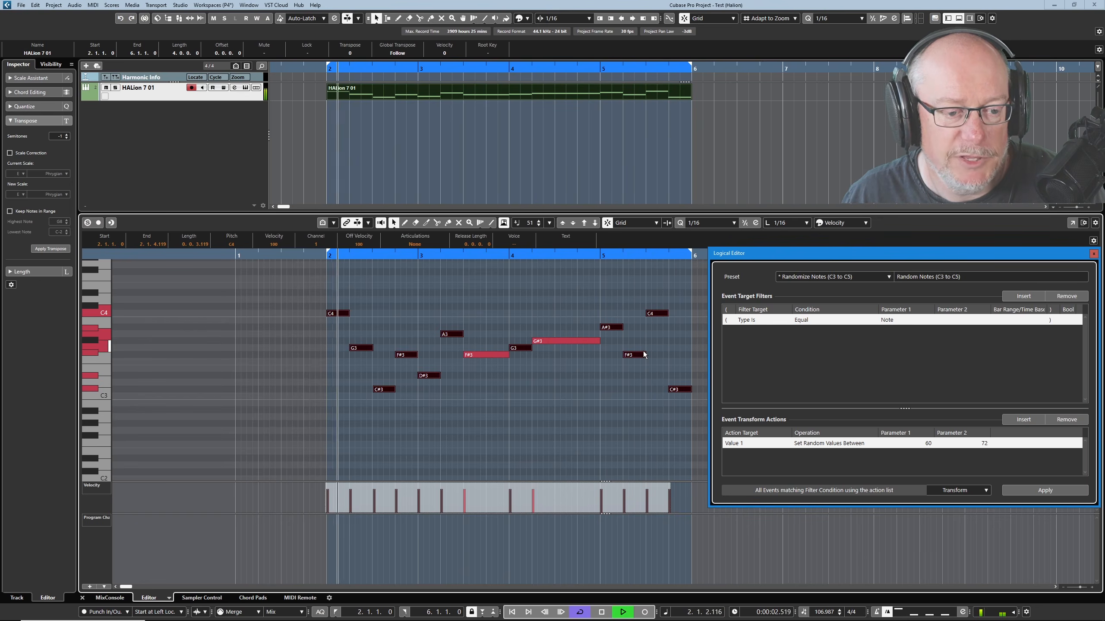
left_click(1049, 491)
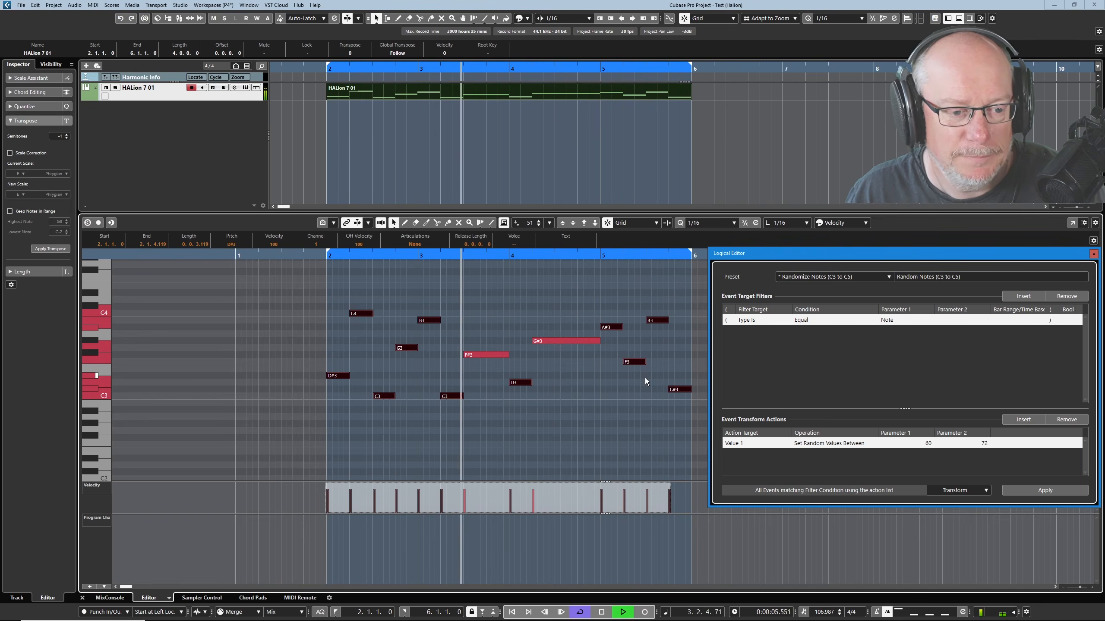
key("space")
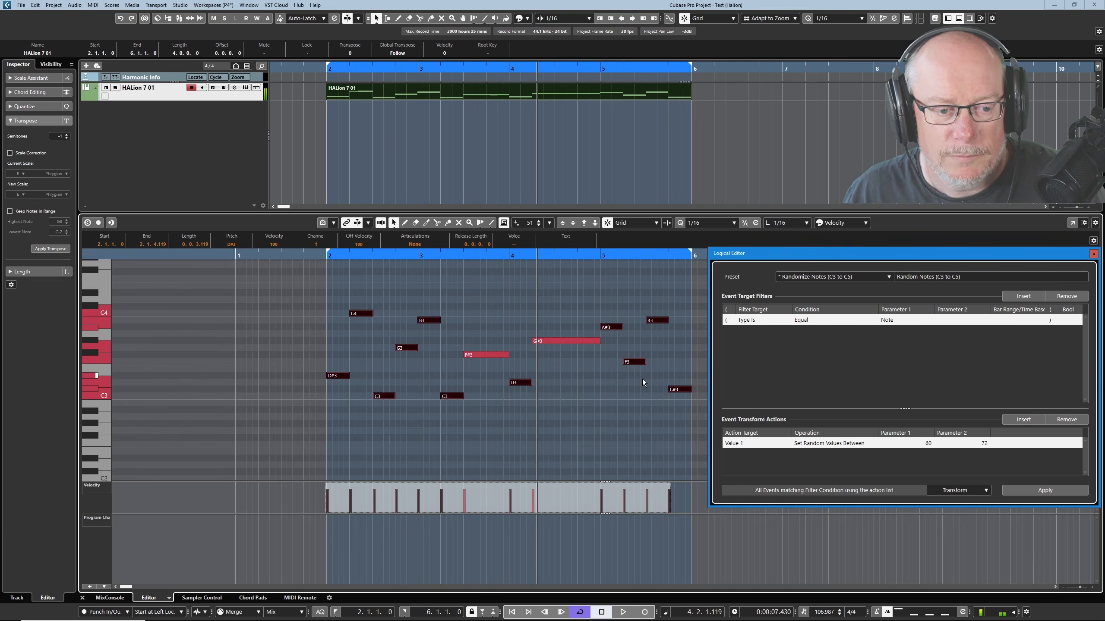
Step: Undo both pitch randomizations of the sliced phrase
key("ctrl+z")
key("ctrl+z")
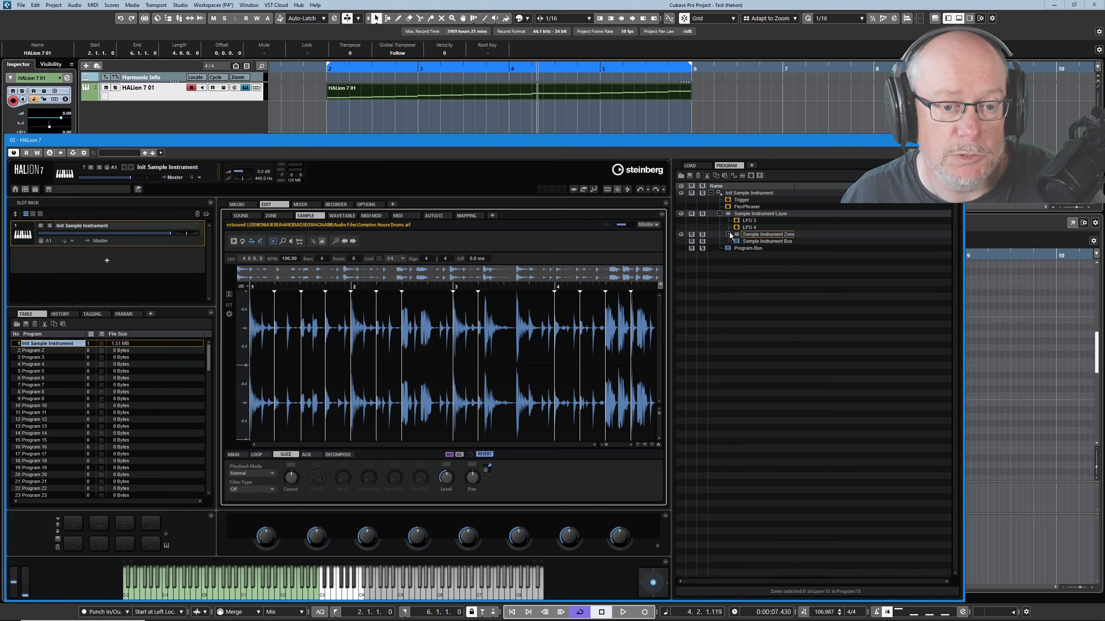
Step: Expand the Sample Instrument Zone in HALion 7's program tree and set slice 001's playback mode to Reverse
left_click(728, 234)
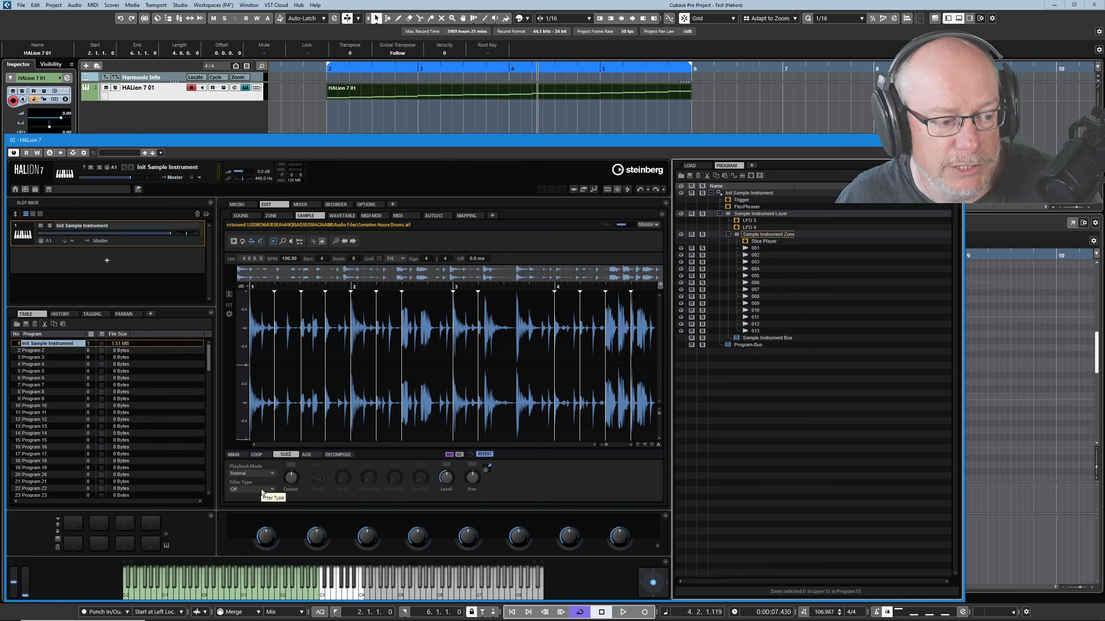
left_click(757, 249)
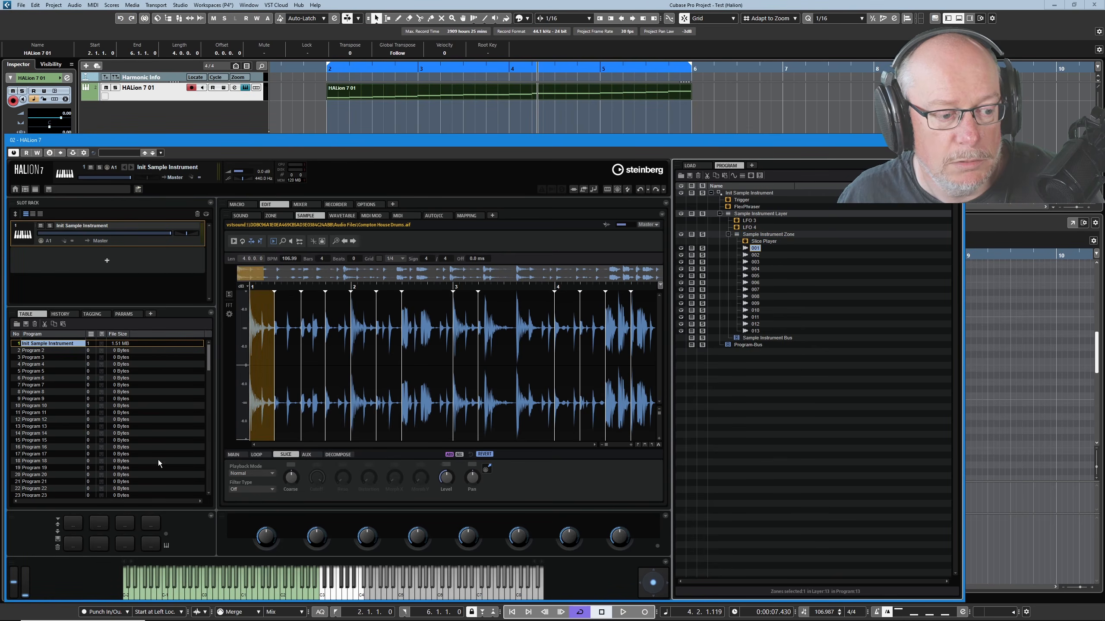
left_click(271, 473)
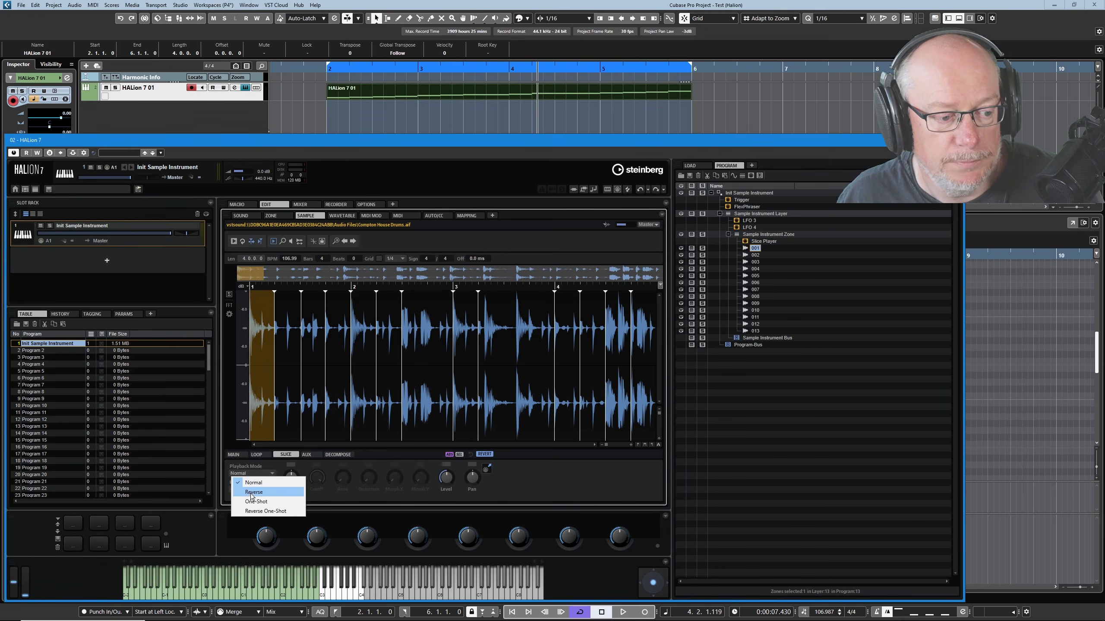
left_click(251, 488)
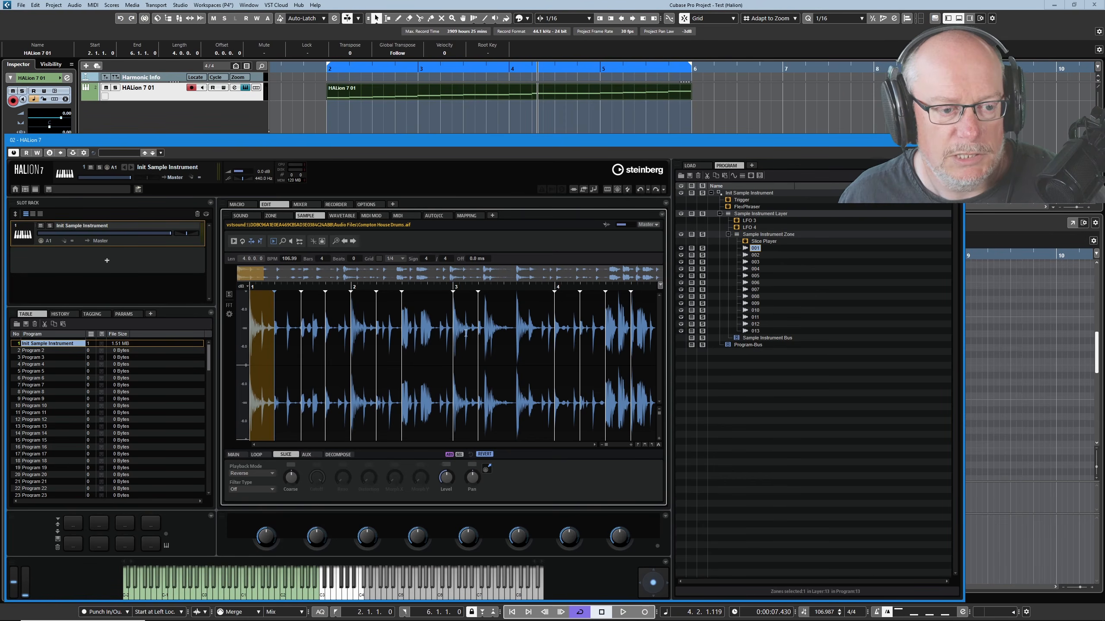
Step: Select the slice starting at bar 3 of the waveform and set its playback mode to Reverse
left_click(465, 318)
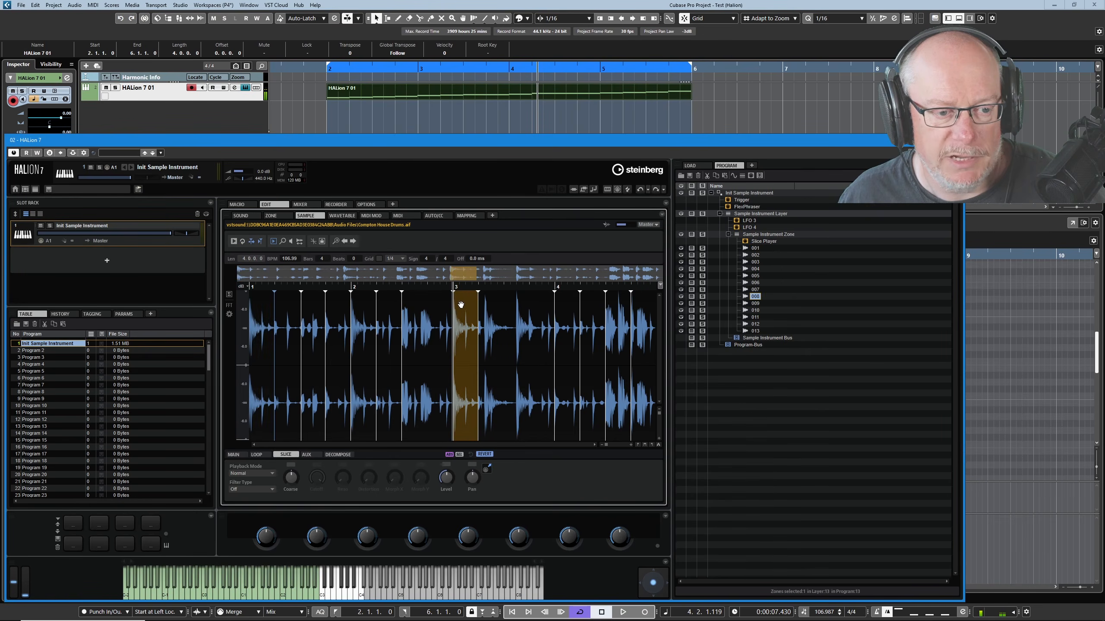
left_click(272, 473)
left_click(270, 491)
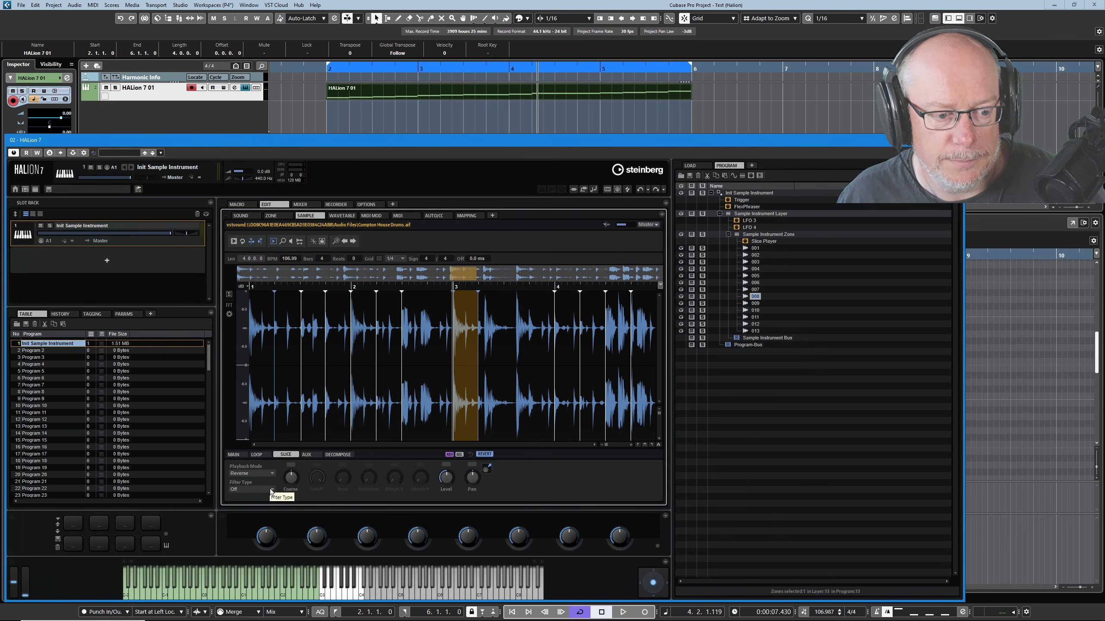
Step: Audition the reversed slices on the C3 and G3 notes, play the phrase back, and return to the HALion 7 window
key("Escape")
left_click(339, 396)
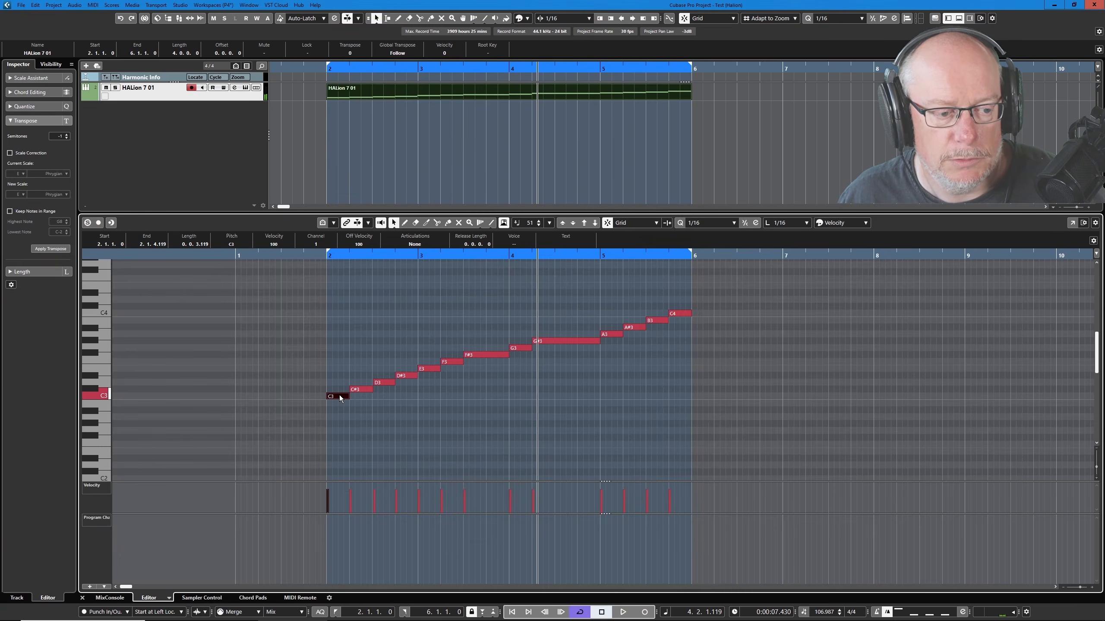
left_click(523, 348)
key("space")
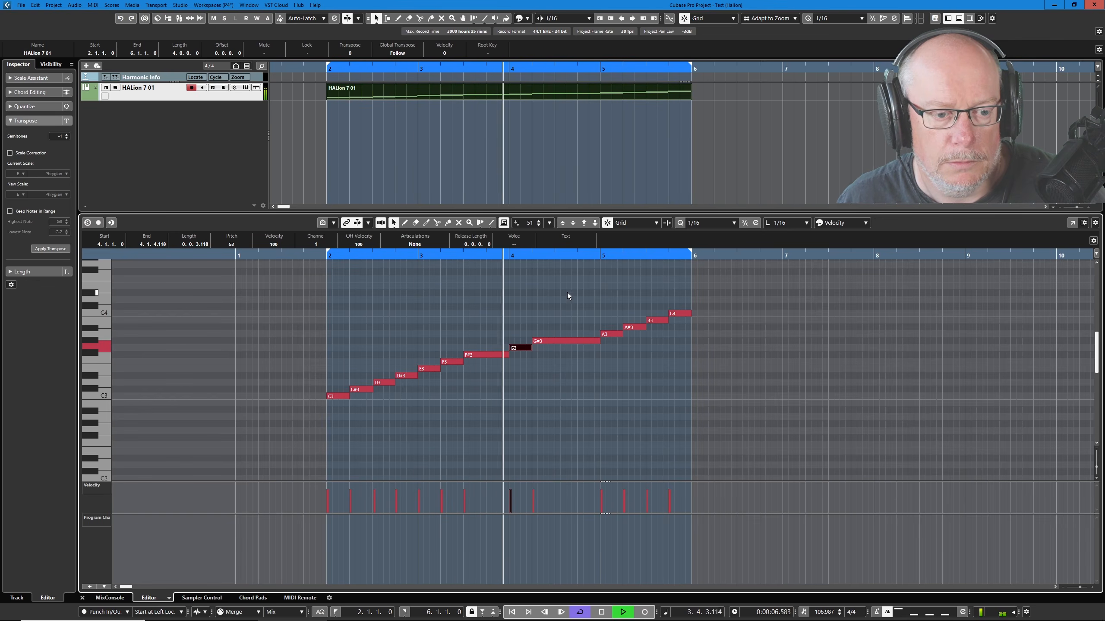
left_click(245, 87)
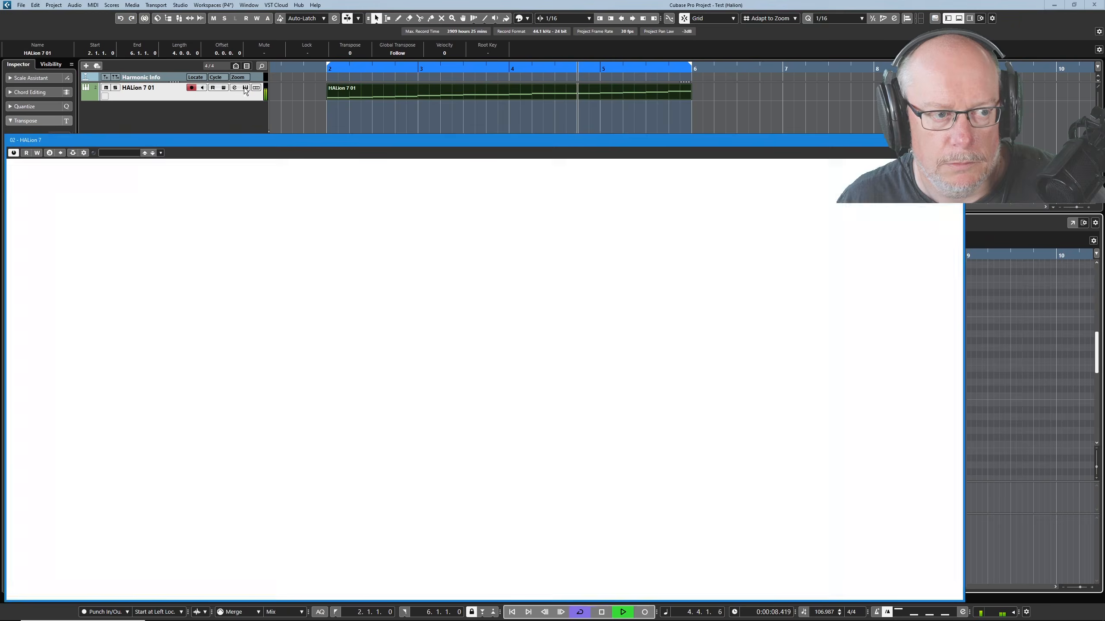
left_click(601, 612)
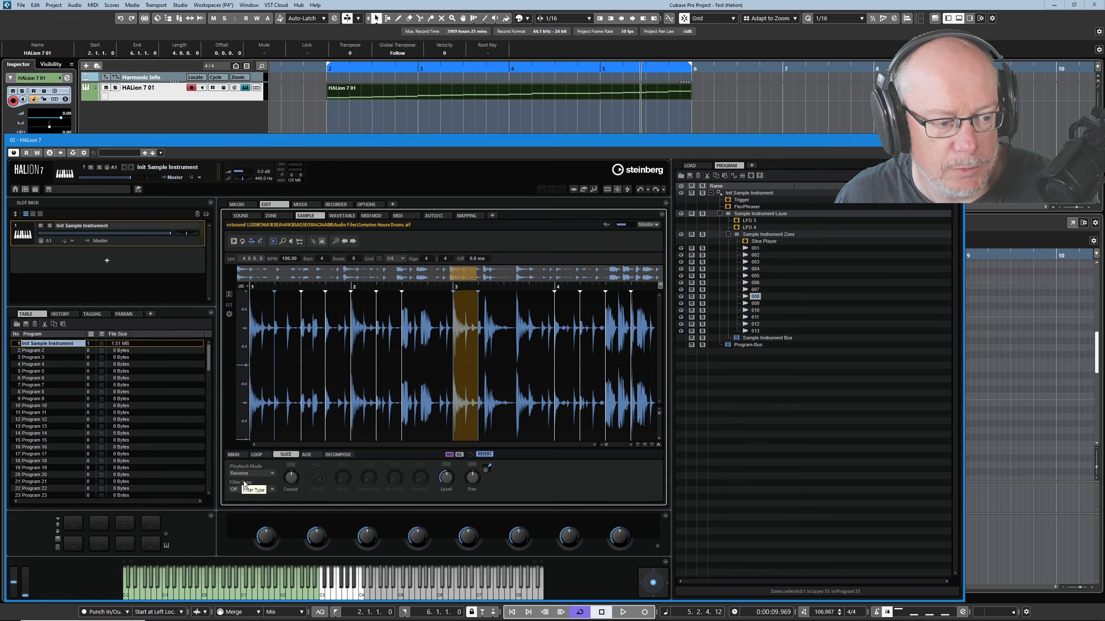
Step: Set the selected slice's filter type to Classic, lower its cutoff, and play the phrase back in the project
left_click(273, 489)
left_click(263, 509)
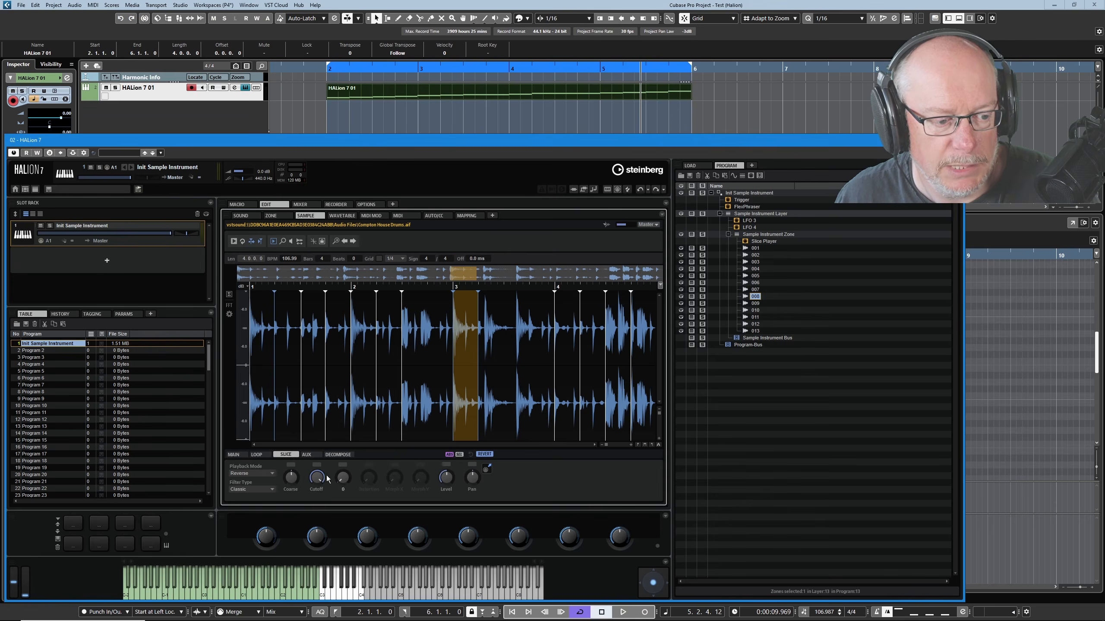
left_click_drag(315, 477, 315, 506)
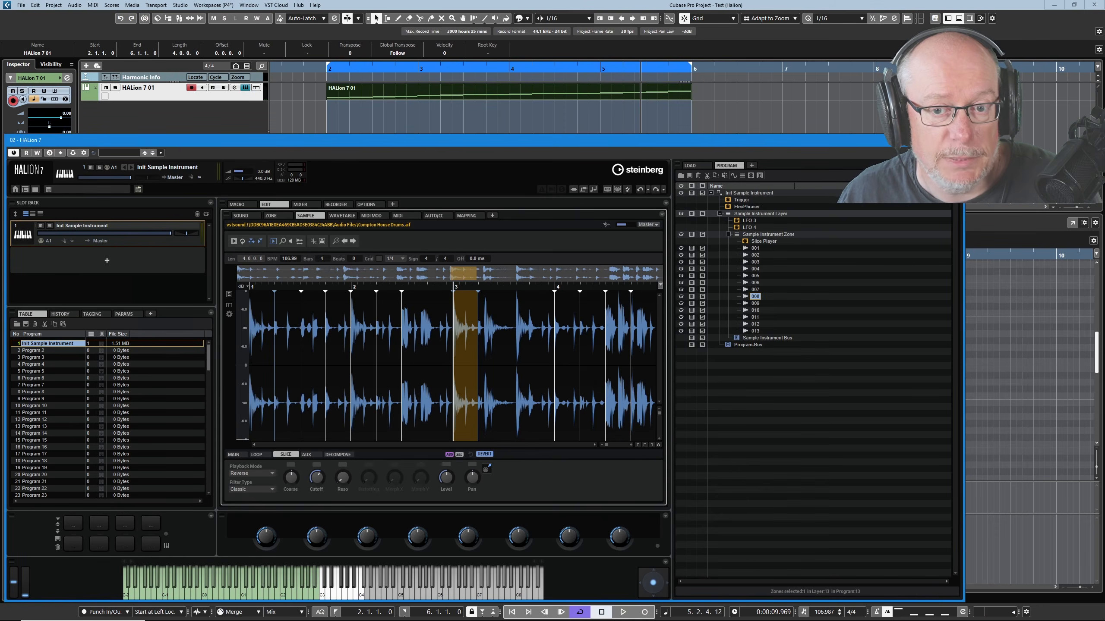
left_click(954, 141)
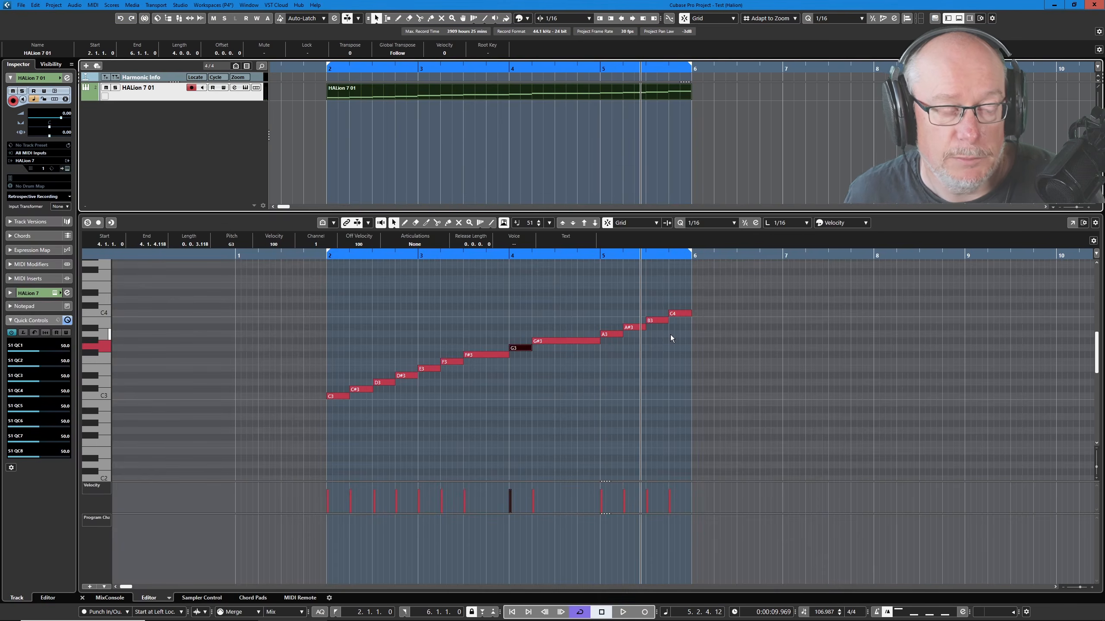
key("space")
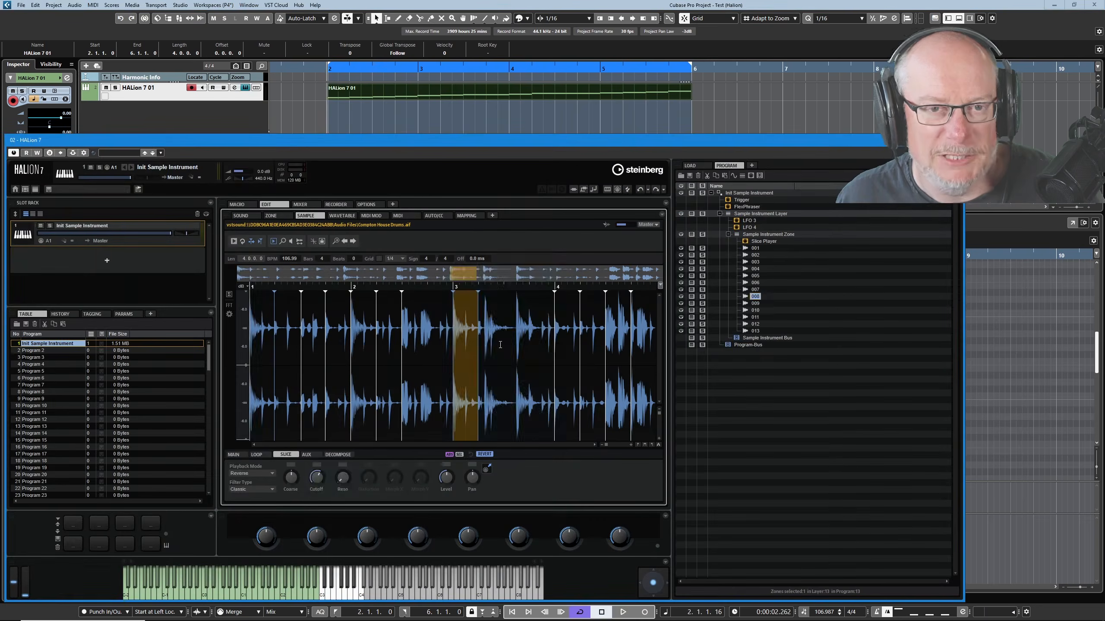
Step: Select slice 009, which ends at bar 4 of the waveform, and set its playback mode to Reverse
left_click(501, 348)
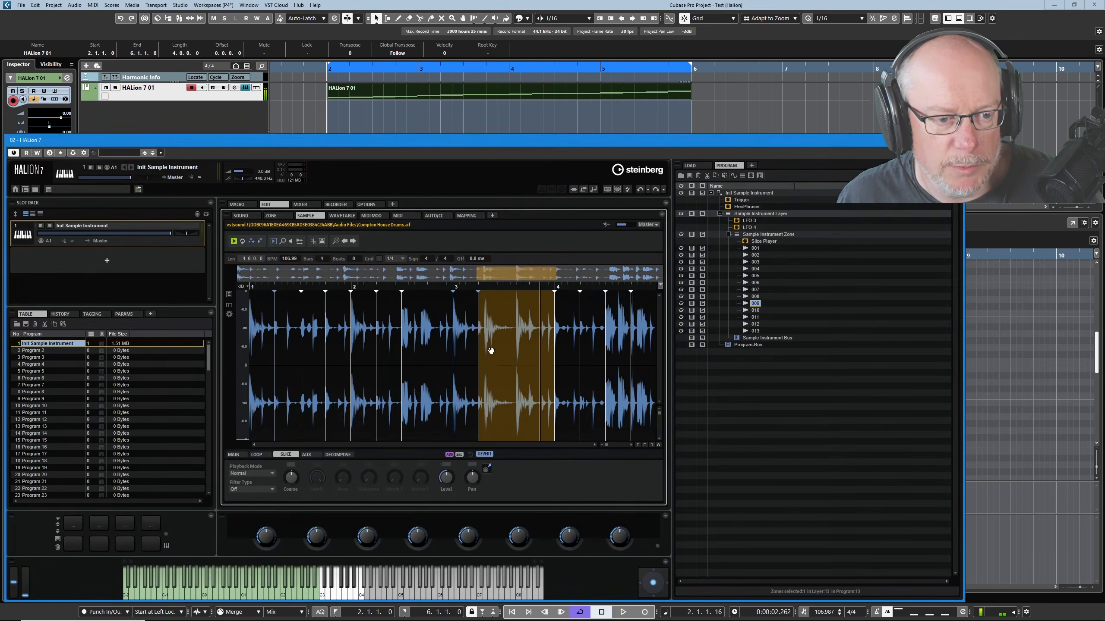
left_click(275, 473)
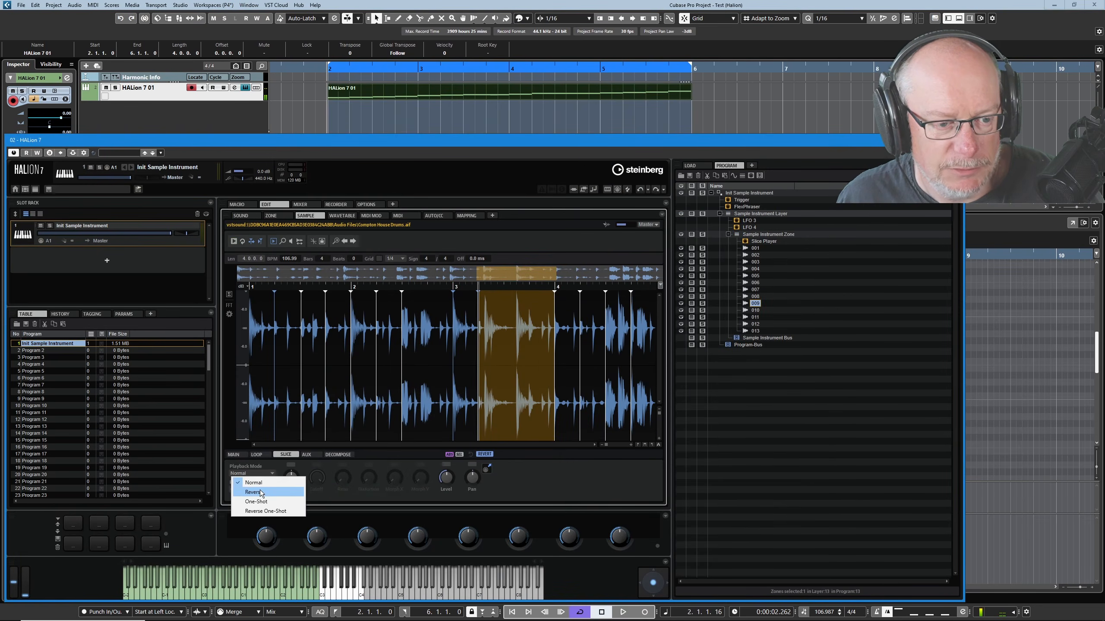
left_click(263, 492)
Step: Return to the project's note editor and play the phrase in a loop from bar 4 to its end
key("ctrl+w")
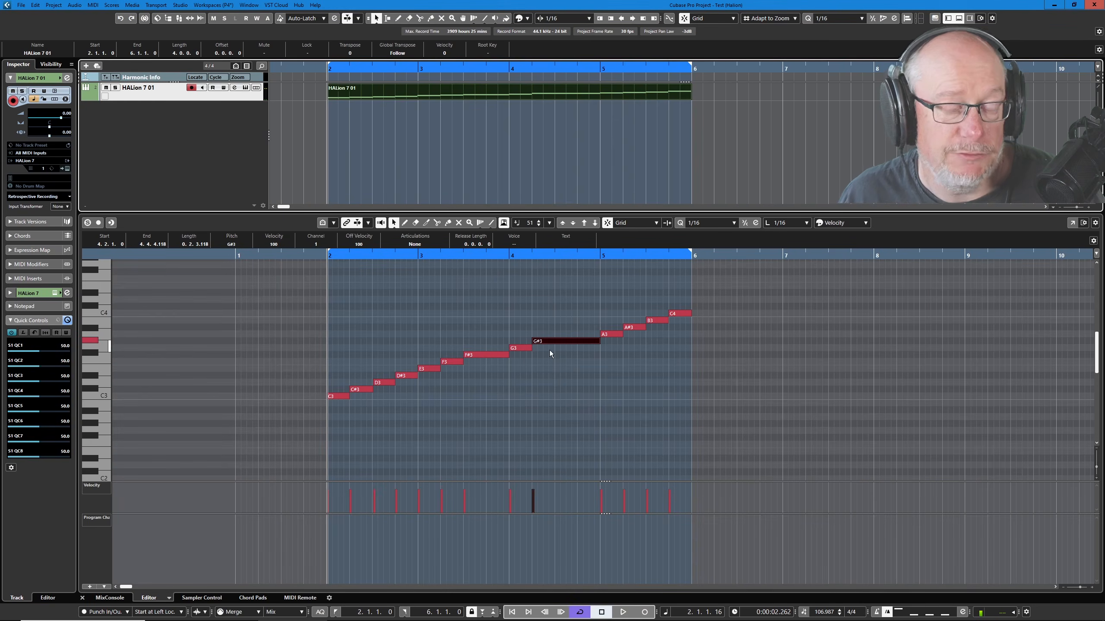
left_click(622, 613)
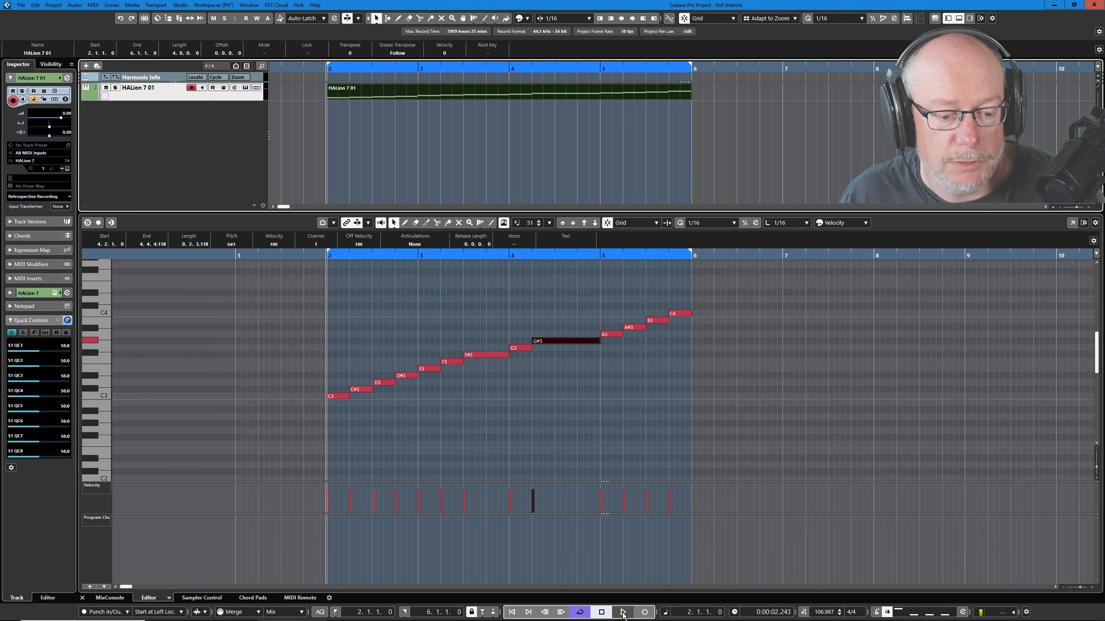
left_click(558, 409)
key("space")
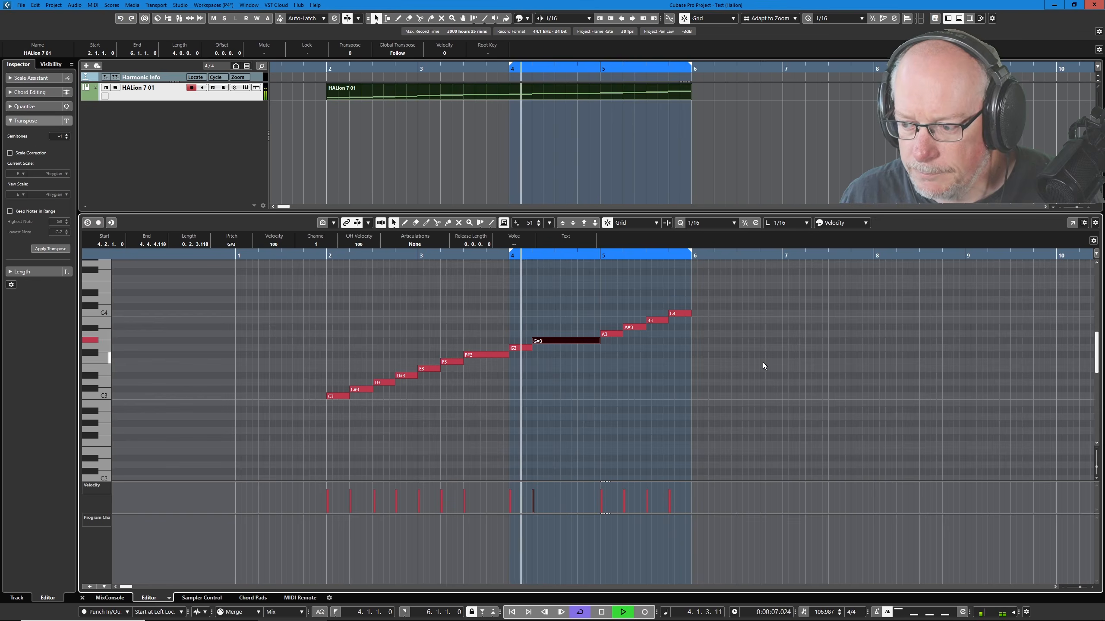
Step: Set the Stereo Out fader to -9.84 dB in the mixer, reopen the HALion 7 instrument, and stop playback
left_click(117, 598)
left_click_drag(1063, 429, 1073, 412)
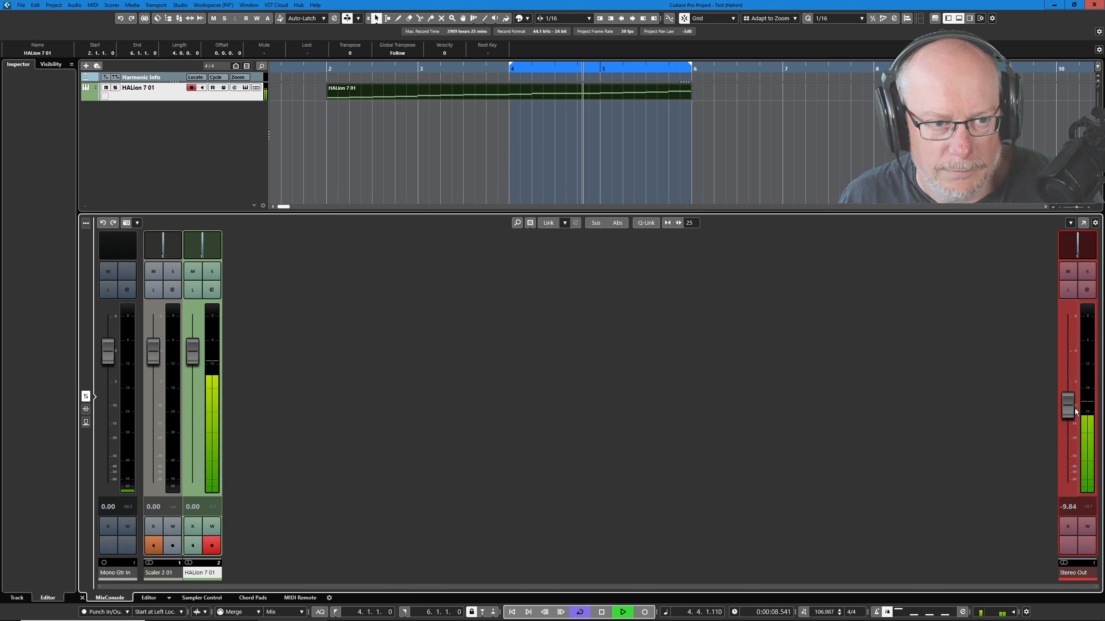
left_click(245, 88)
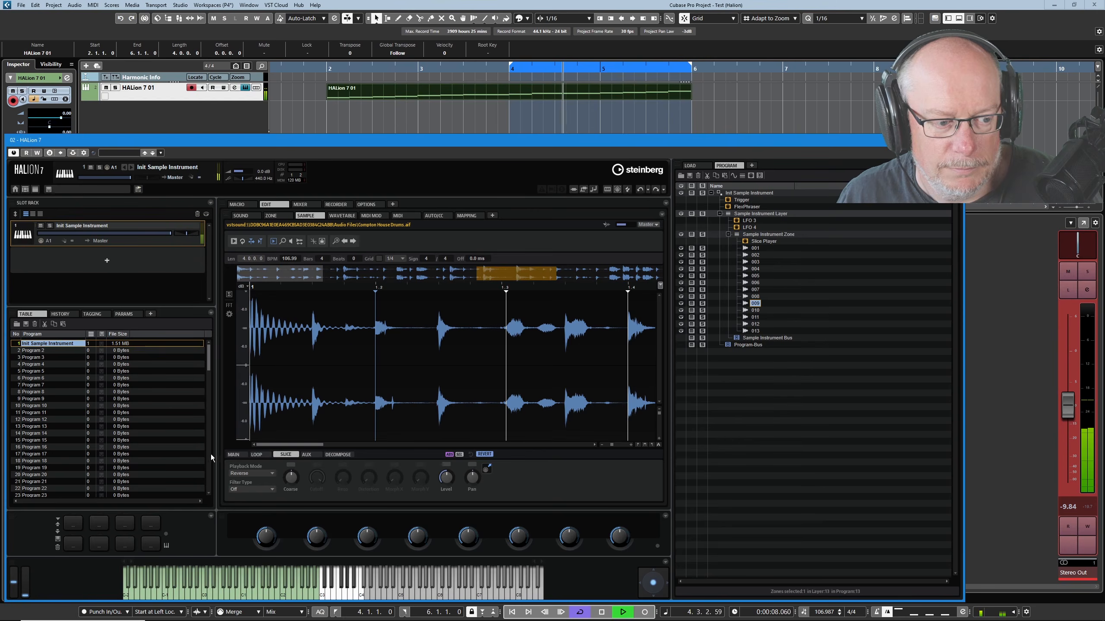
left_click(601, 612)
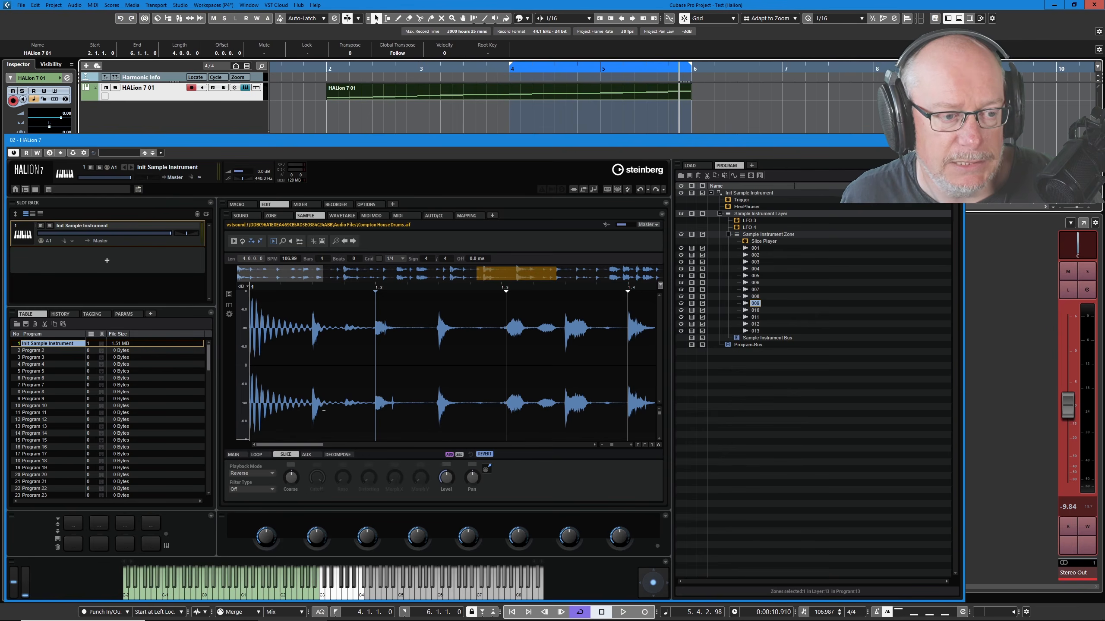
Step: Reinitialize the loaded program in the first slot as Init Sample Instrument
right_click(103, 234)
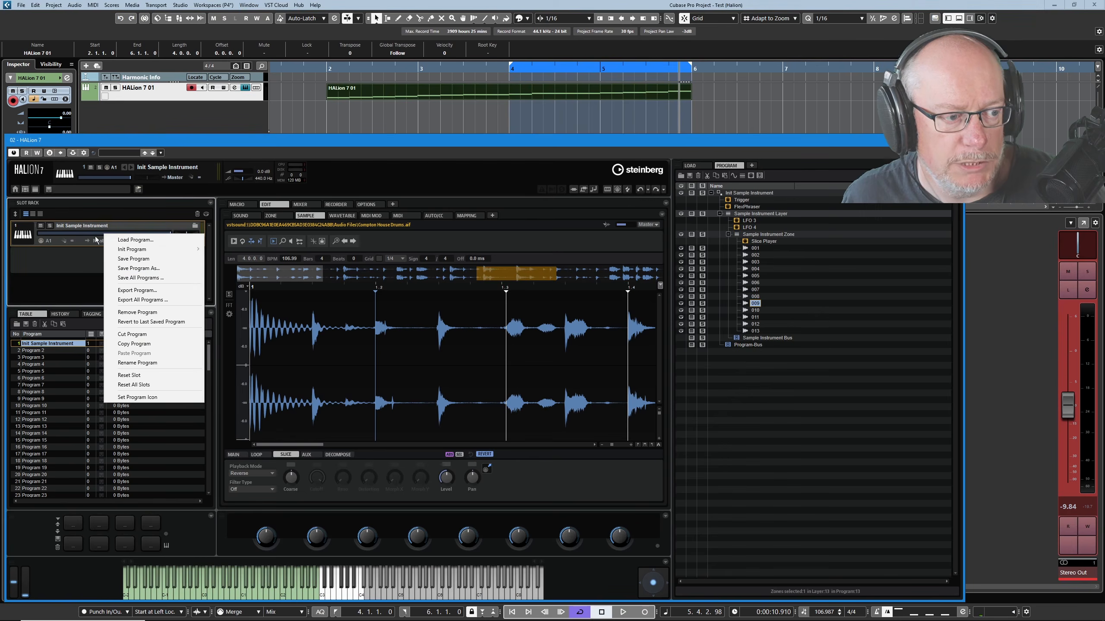
mouse_move(155, 247)
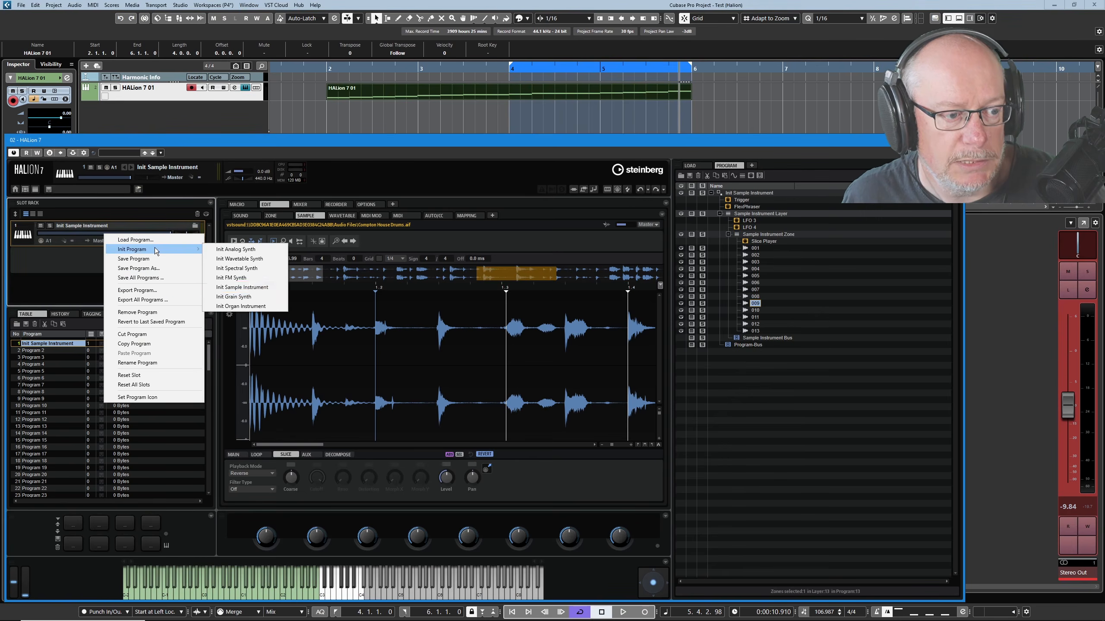
left_click(252, 290)
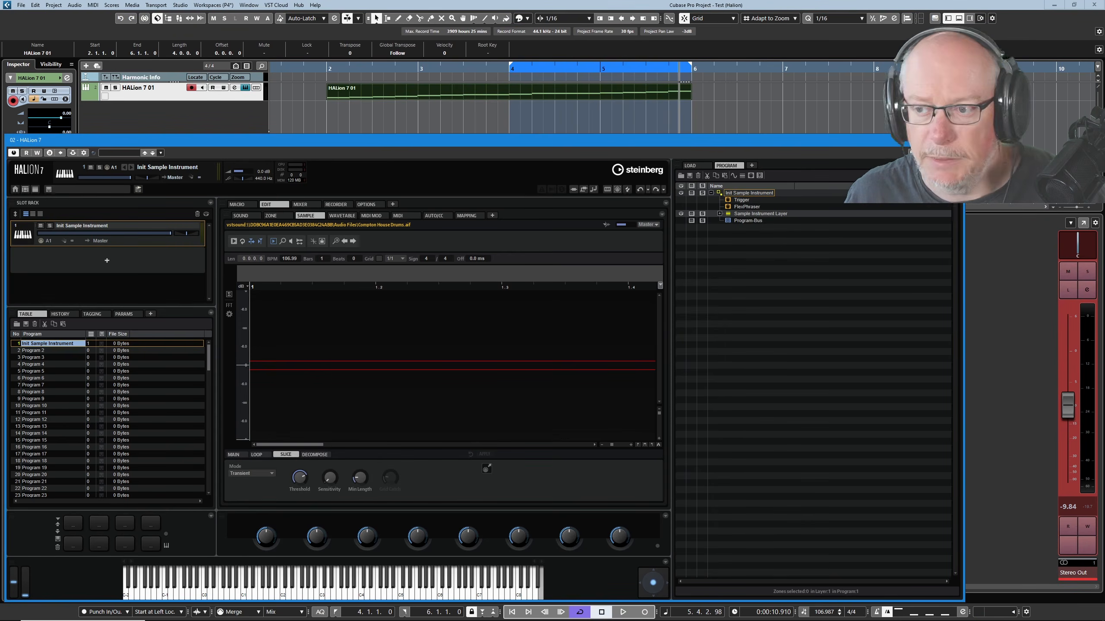
Step: Open MediaBay and search the audio files for "synth chords e"
key("F5")
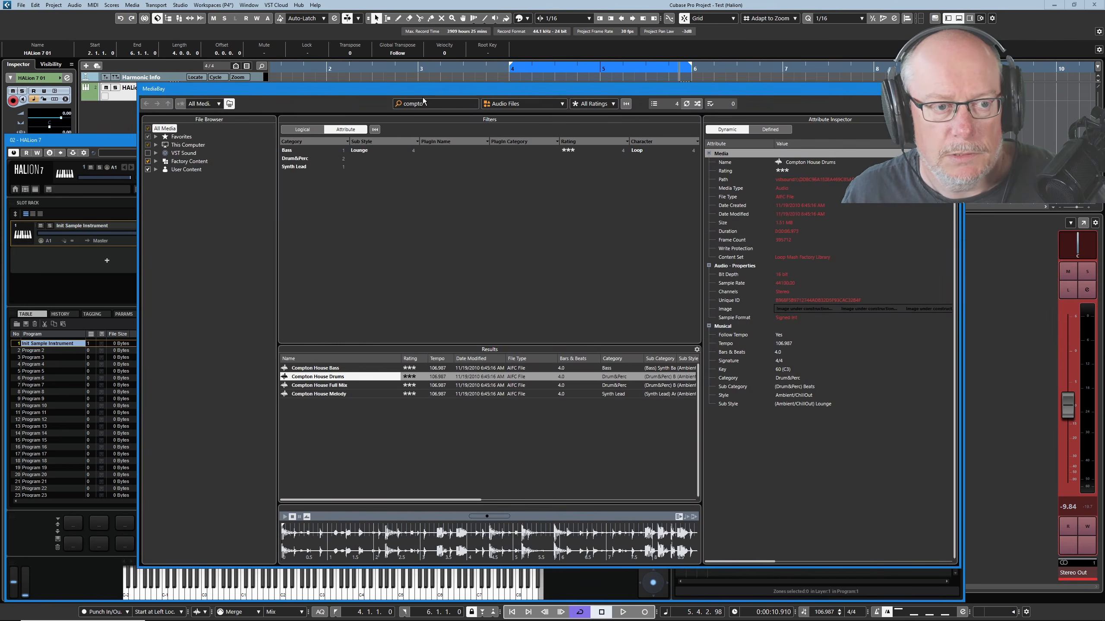
double_click(418, 103)
type("synth d")
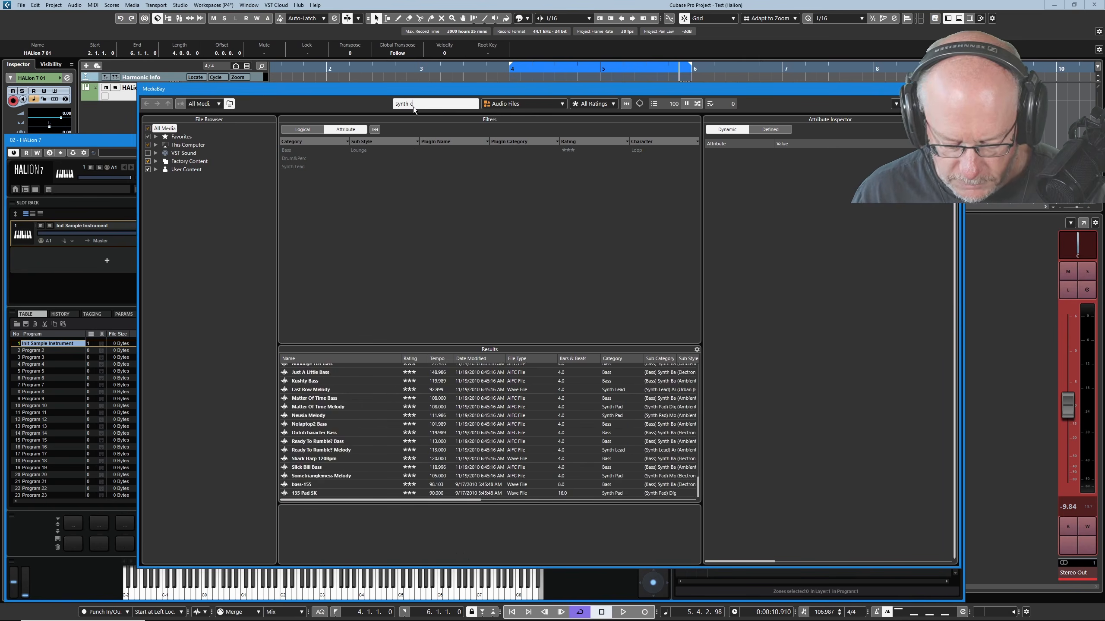
type("hords")
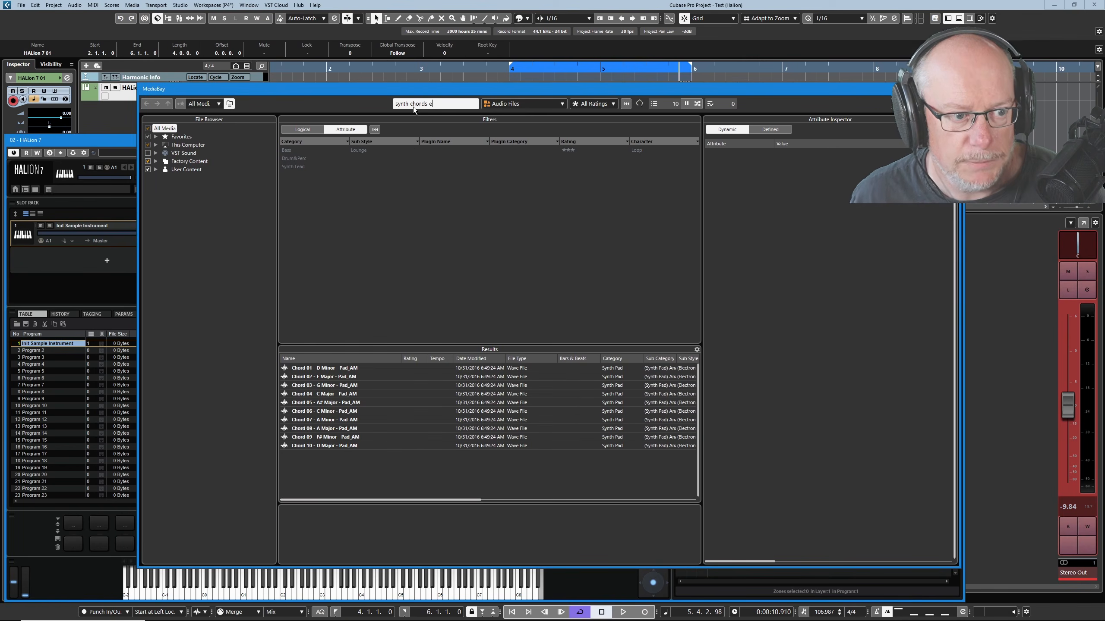
type(" e")
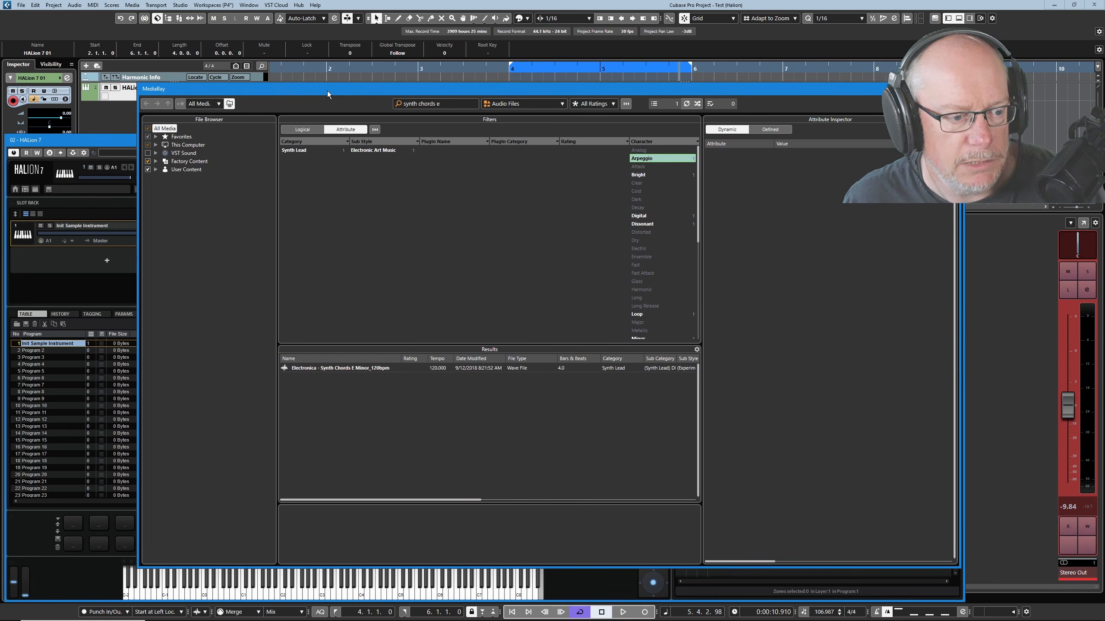
Step: Move MediaBay aside and load the Electronica - Synth Chords E Minor_120bpm sample into the empty sample oscillator
left_click_drag(327, 91, 711, 152)
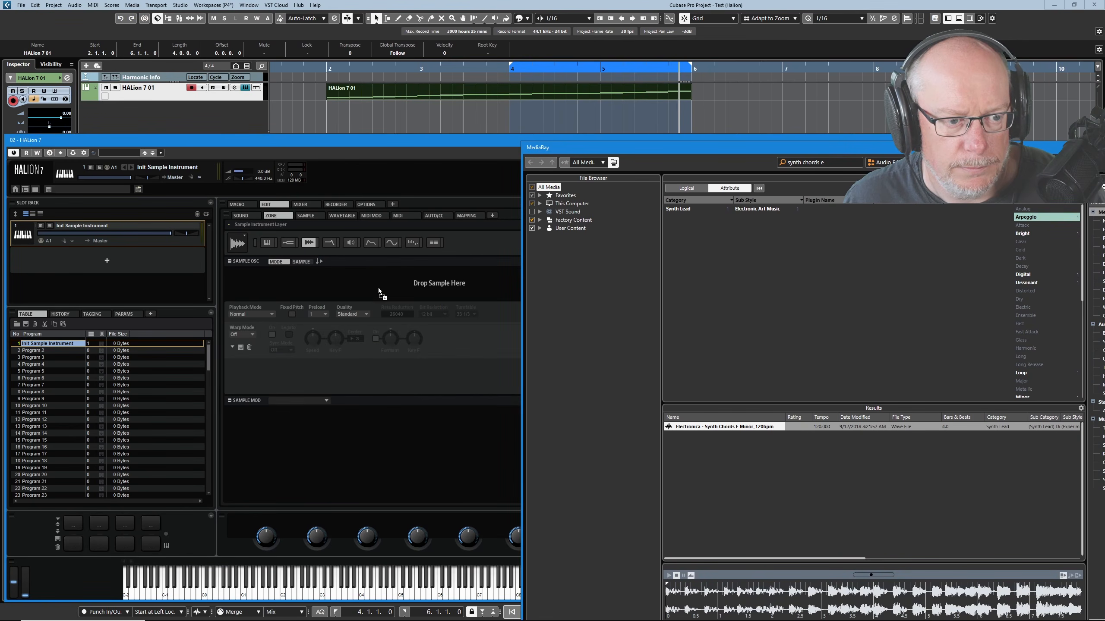
left_click_drag(389, 274, 388, 274)
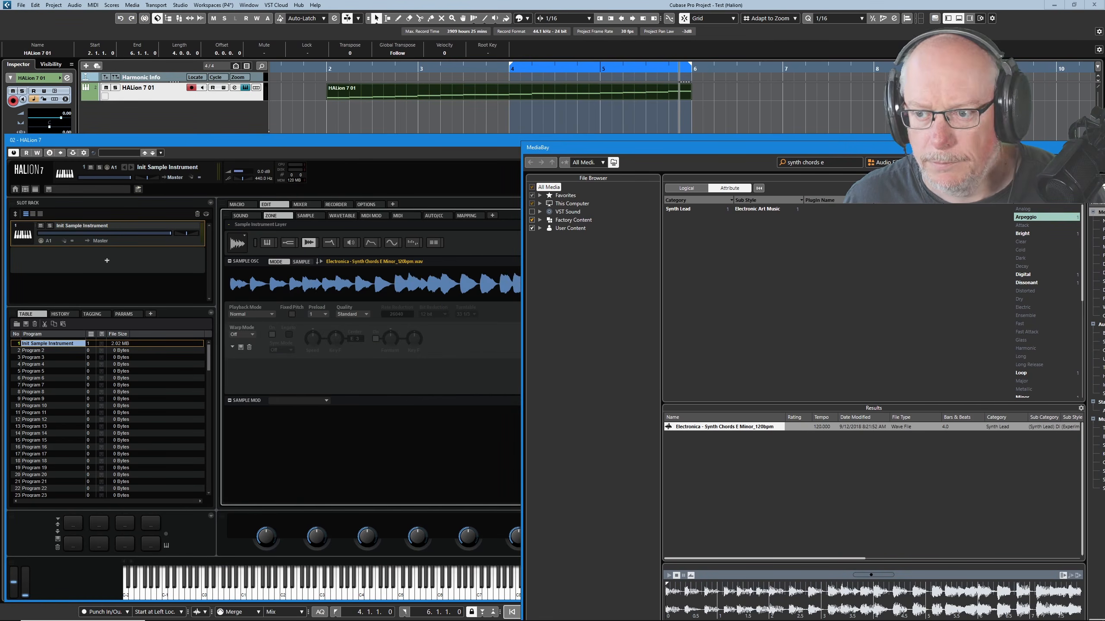
left_click(511, 365)
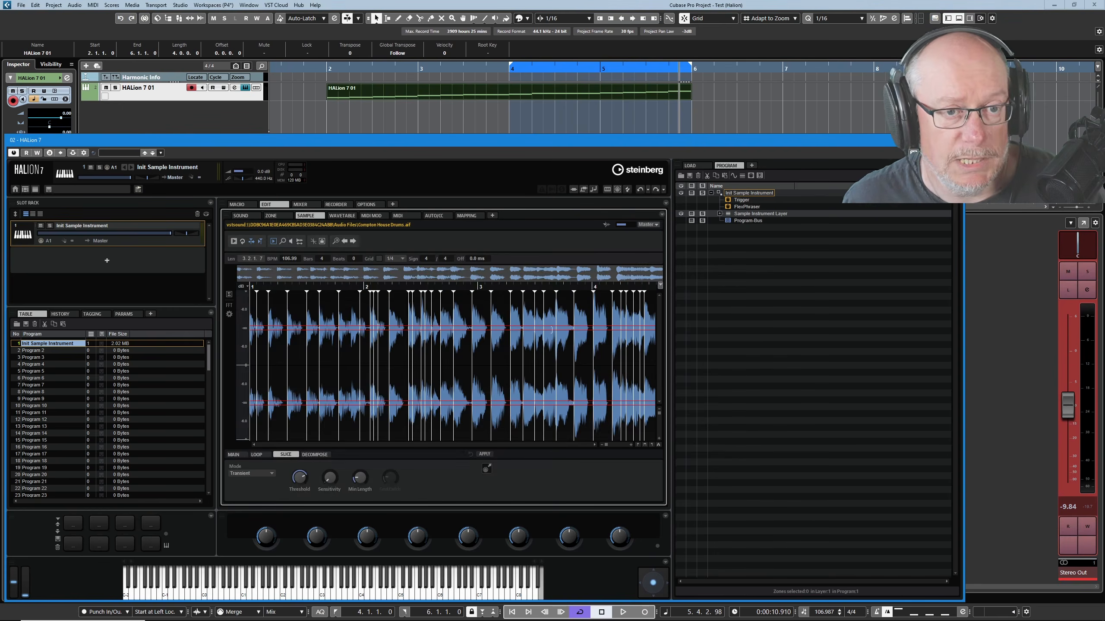
Step: Audition the synth chords sample, and raise the transient slicing threshold and minimum slice length to remove the extra slice markers
left_click(233, 241)
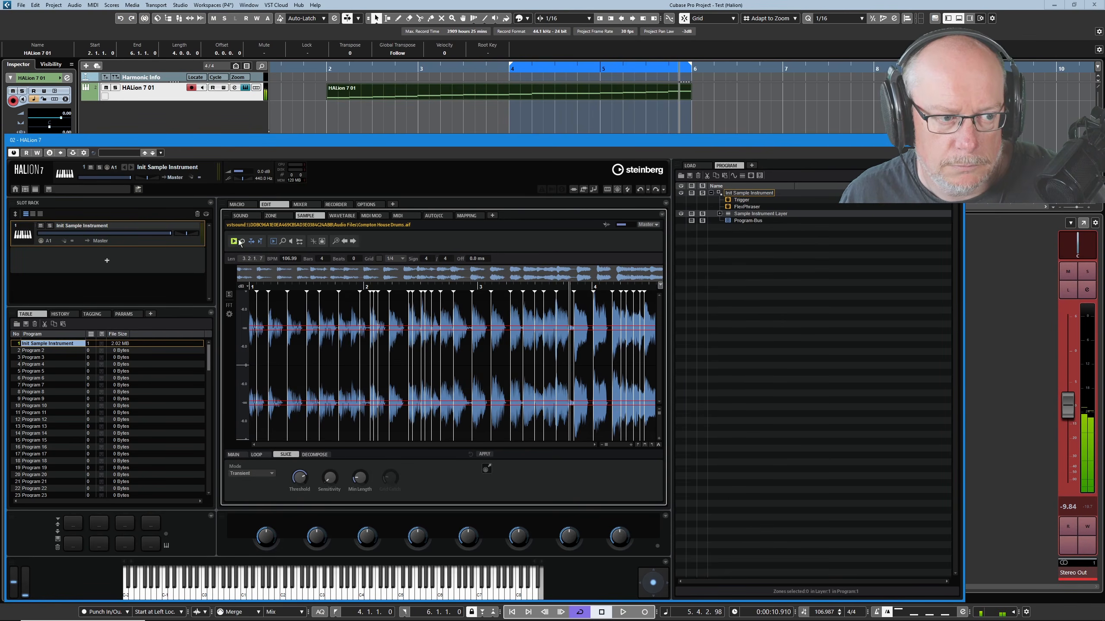
left_click_drag(299, 479, 322, 464)
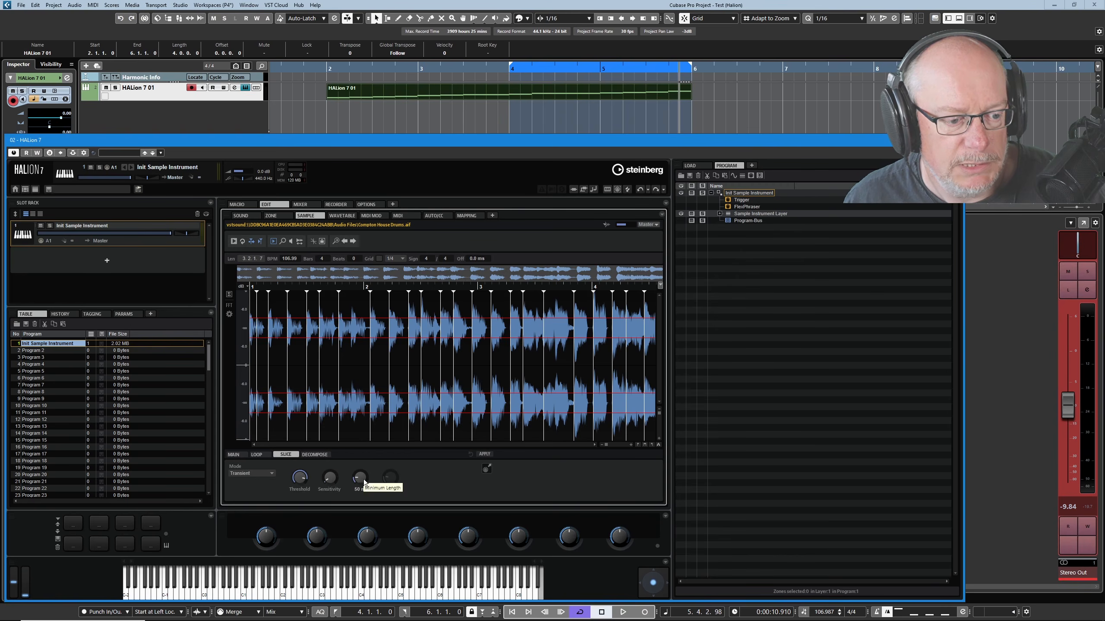
mouse_move(362, 466)
left_mouse_down()
mouse_move(362, 449)
mouse_move(357, 459)
left_mouse_up()
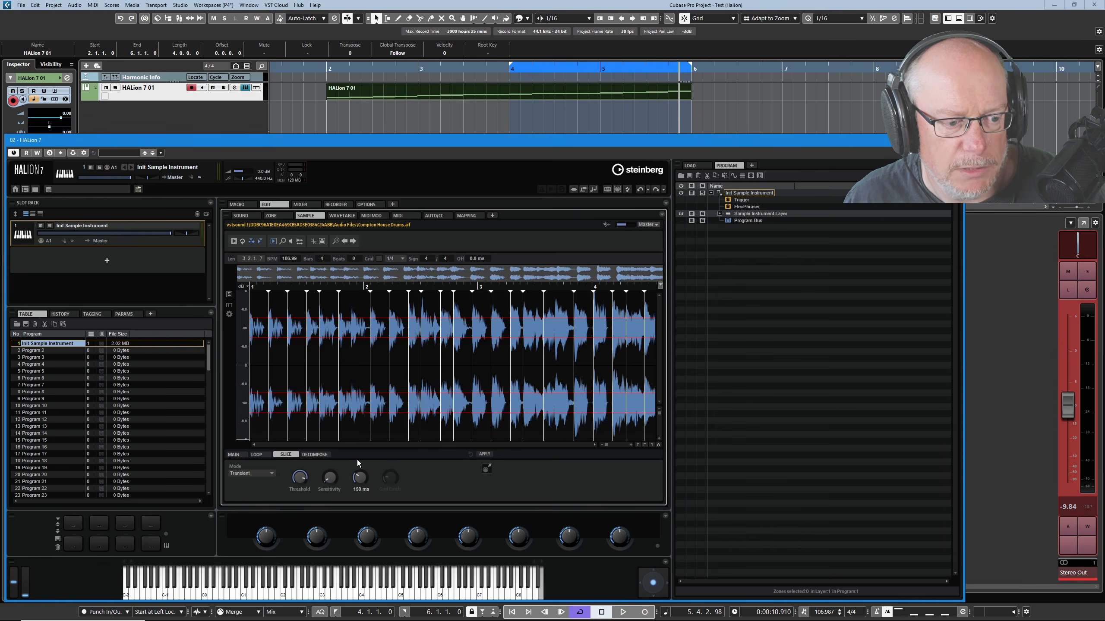
left_click_drag(357, 460, 354, 461)
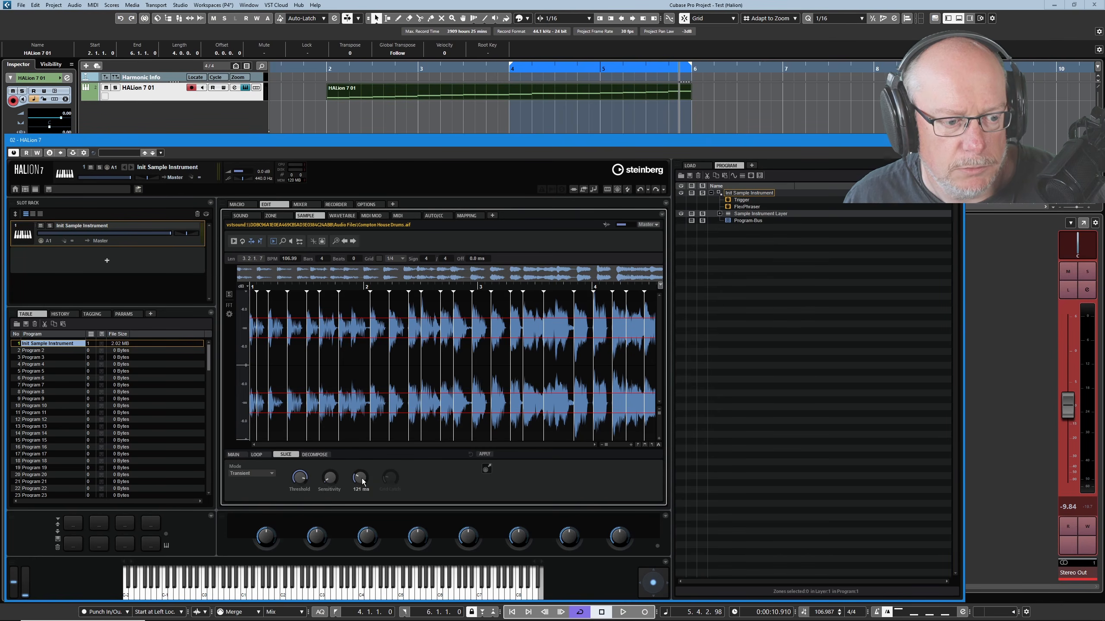
scroll(362, 481, "up", 3)
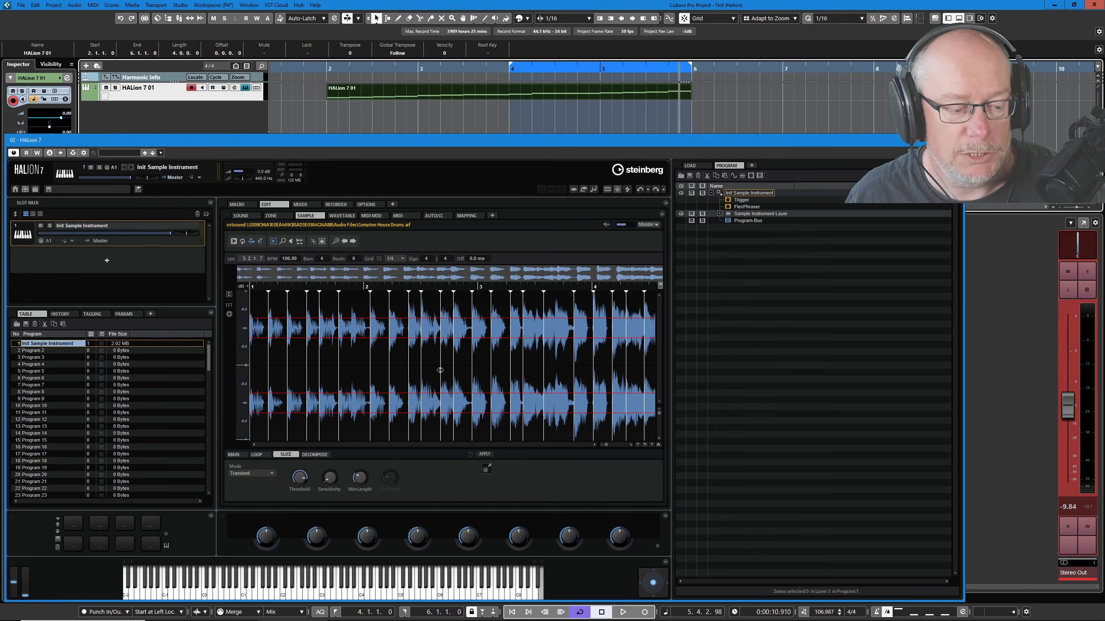
mouse_move(287, 479)
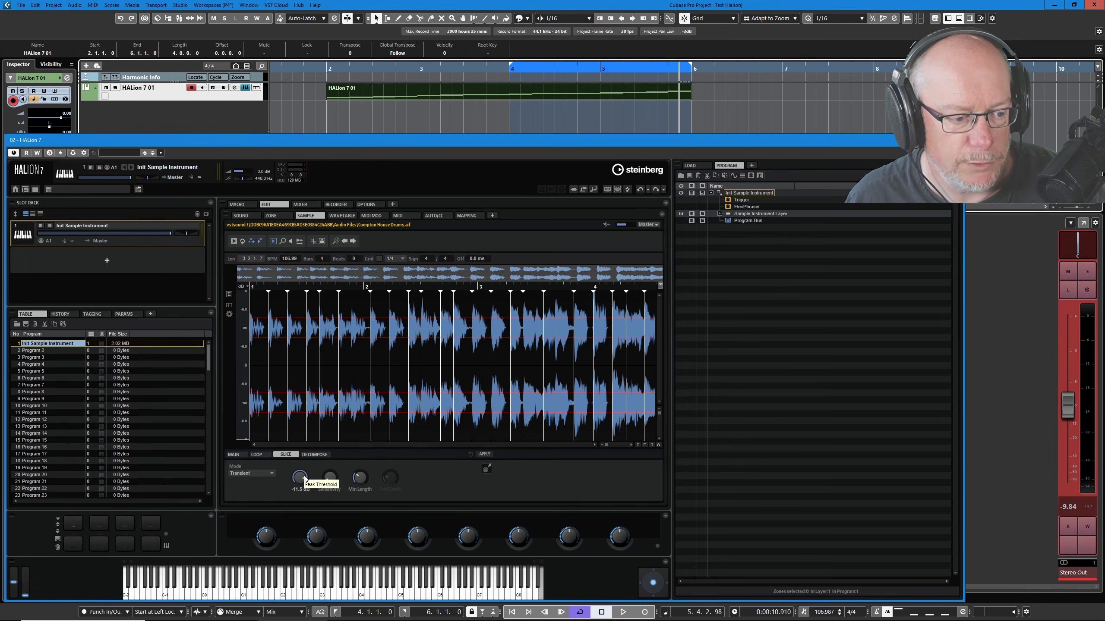
mouse_move(331, 478)
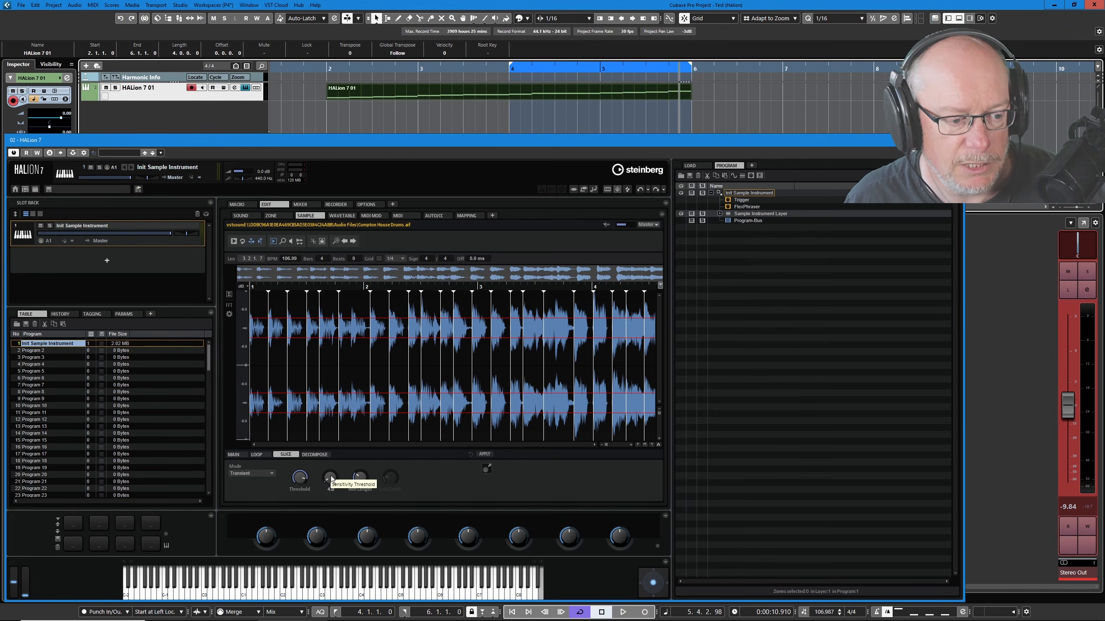
mouse_move(365, 481)
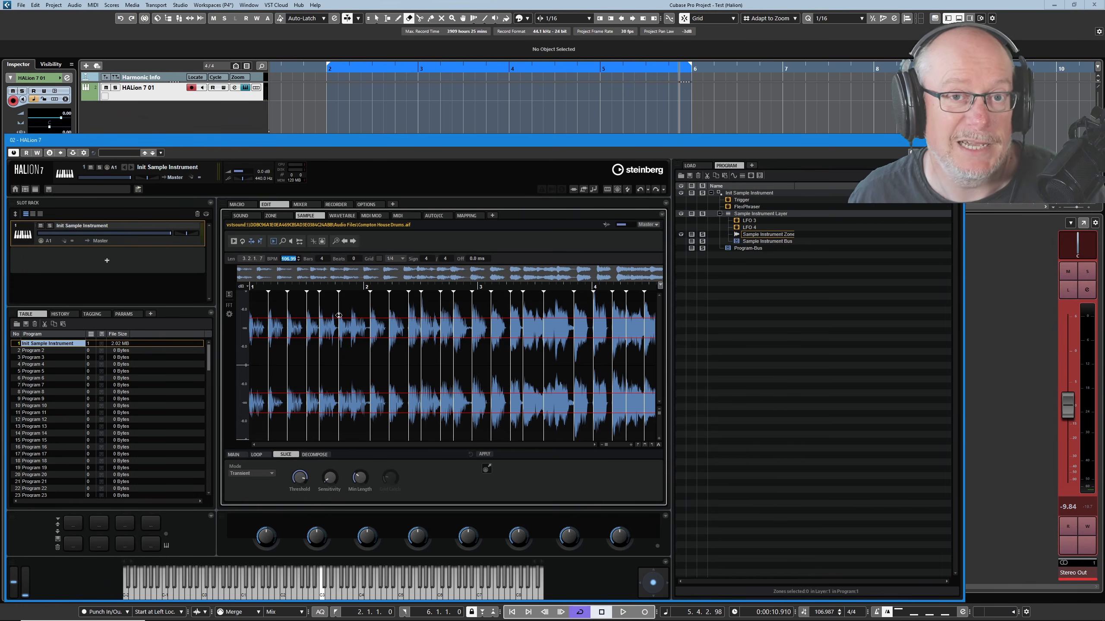
Step: Set the sample's tempo to 120 BPM and apply the transient slices
type("120")
key("Return")
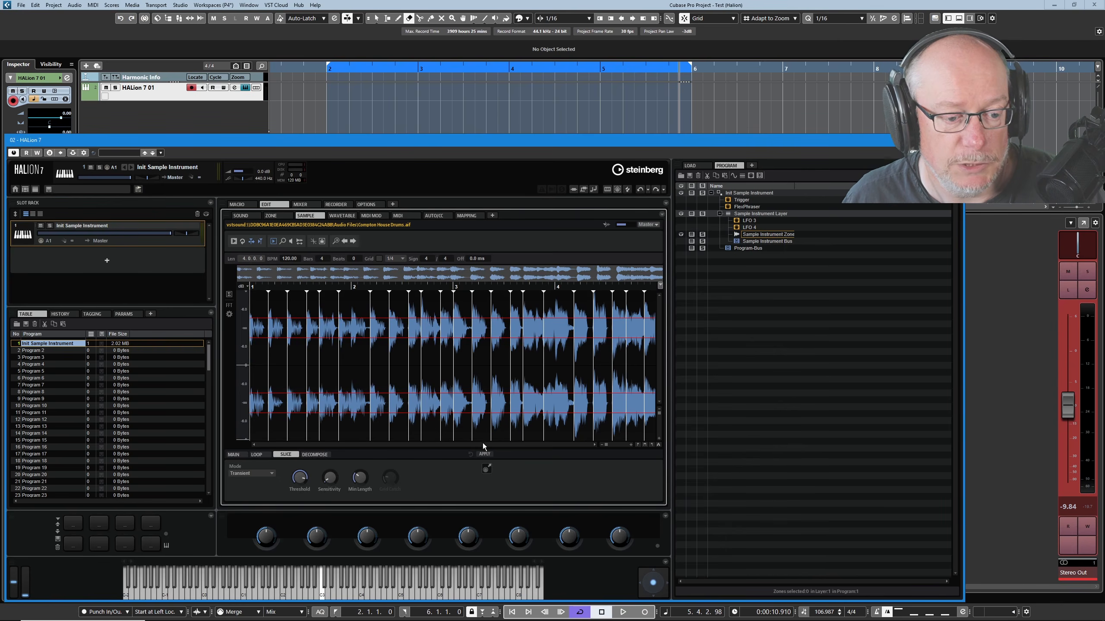
left_click(484, 454)
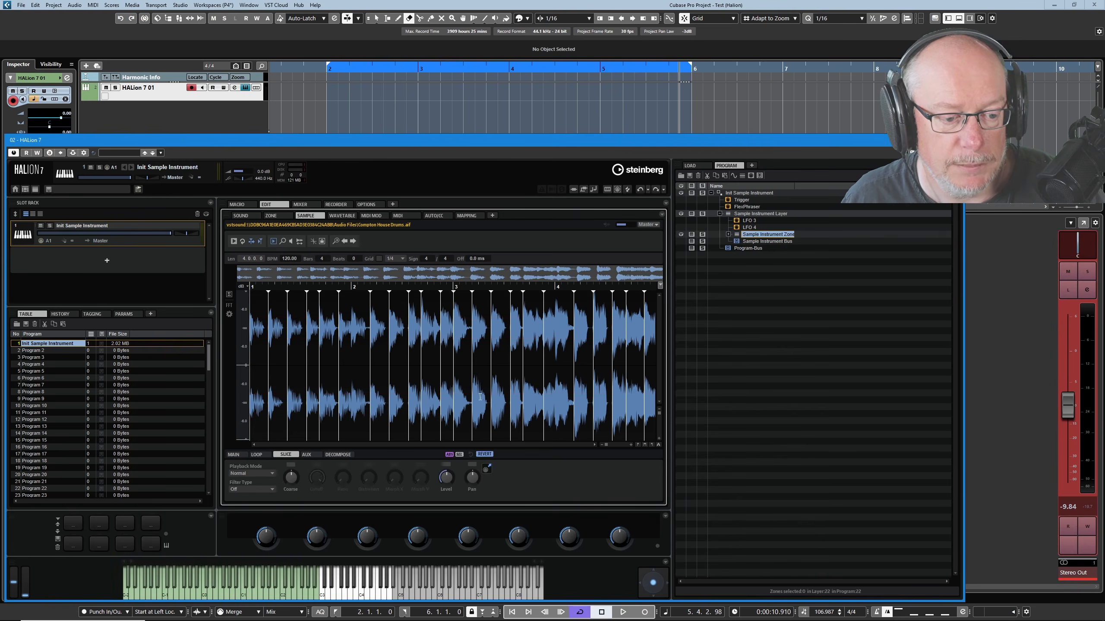
Step: Place the slices' MIDI phrase on the HALion 7 01 track at bar 2 and set the project tempo to 120 BPM
left_click_drag(486, 471, 406, 131)
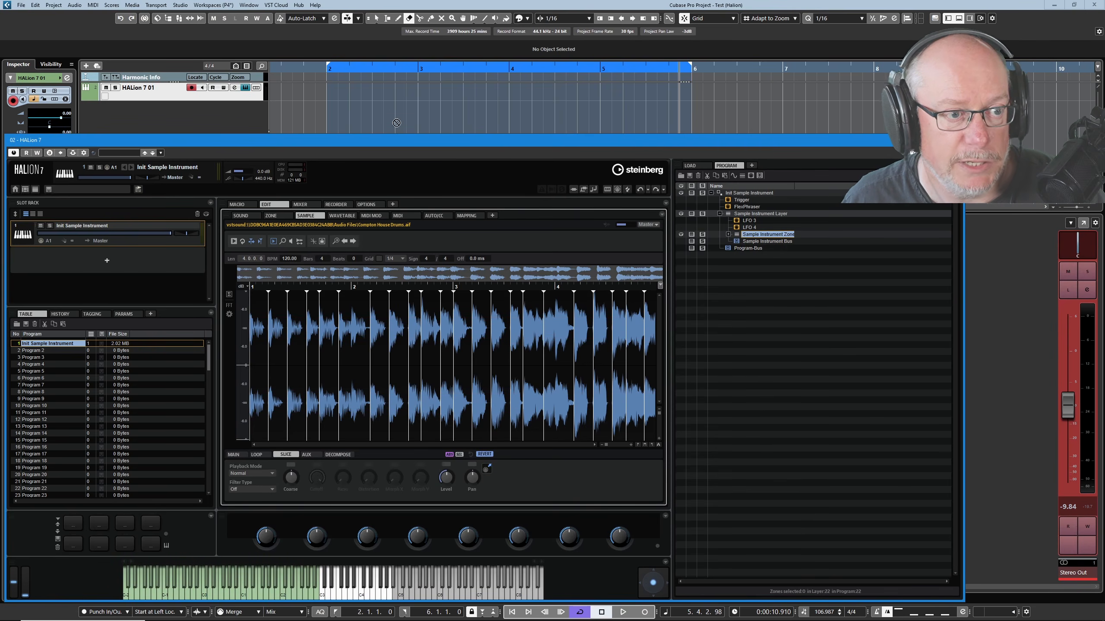
left_click_drag(339, 91, 338, 92)
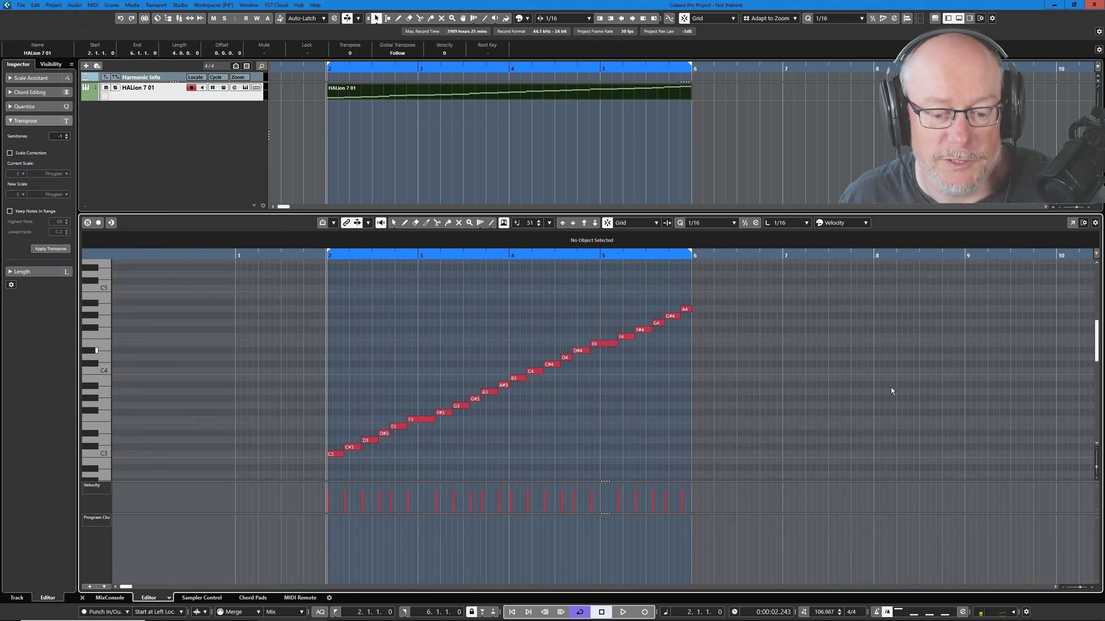
left_click(830, 613)
type("120")
key("Return")
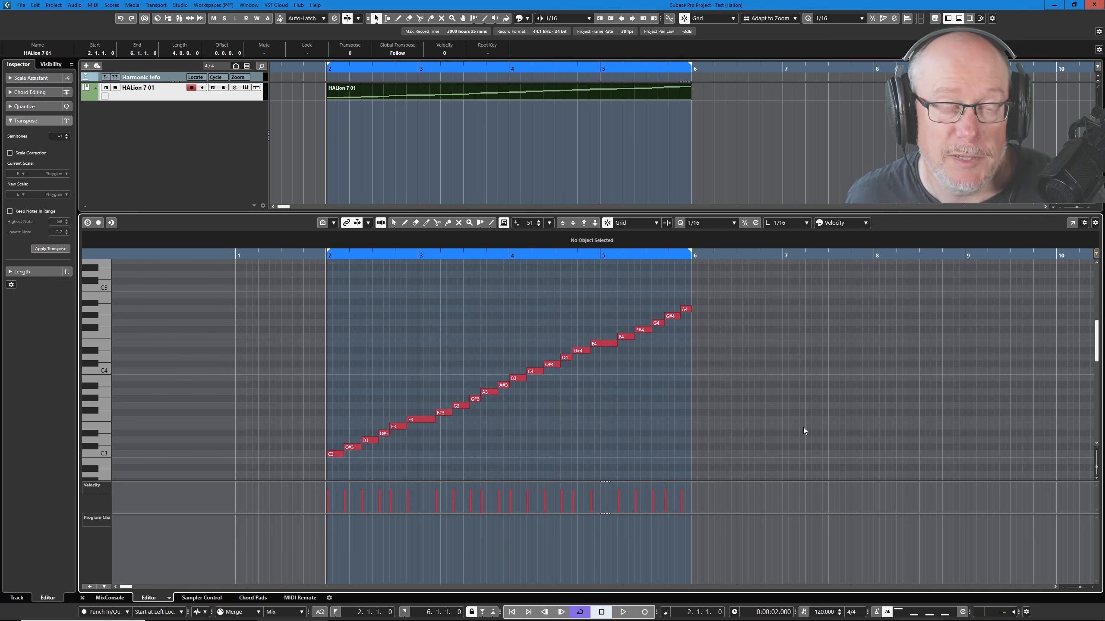
Step: Audition the slice phrase in the project and erase its MIDI part from the HALion 7 01 track
key("space")
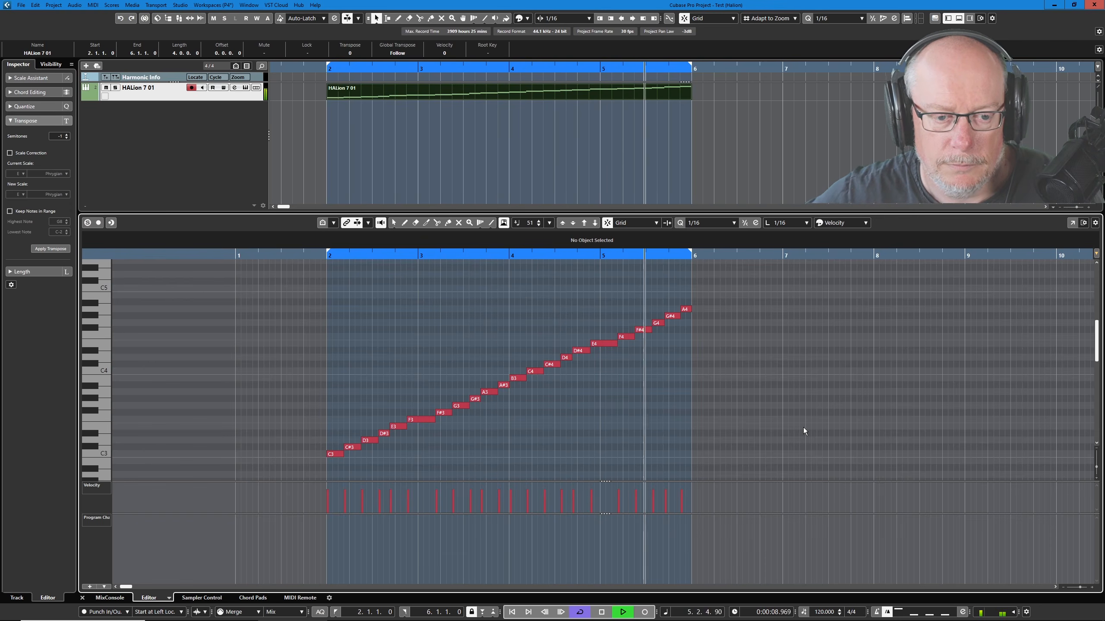
key("space")
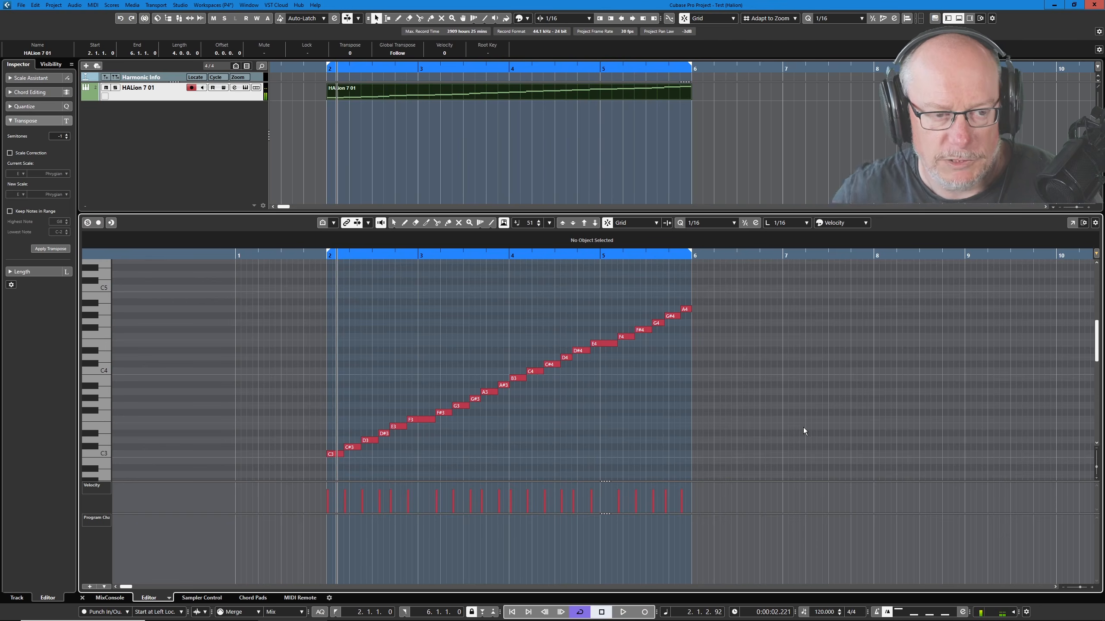
left_click(524, 93)
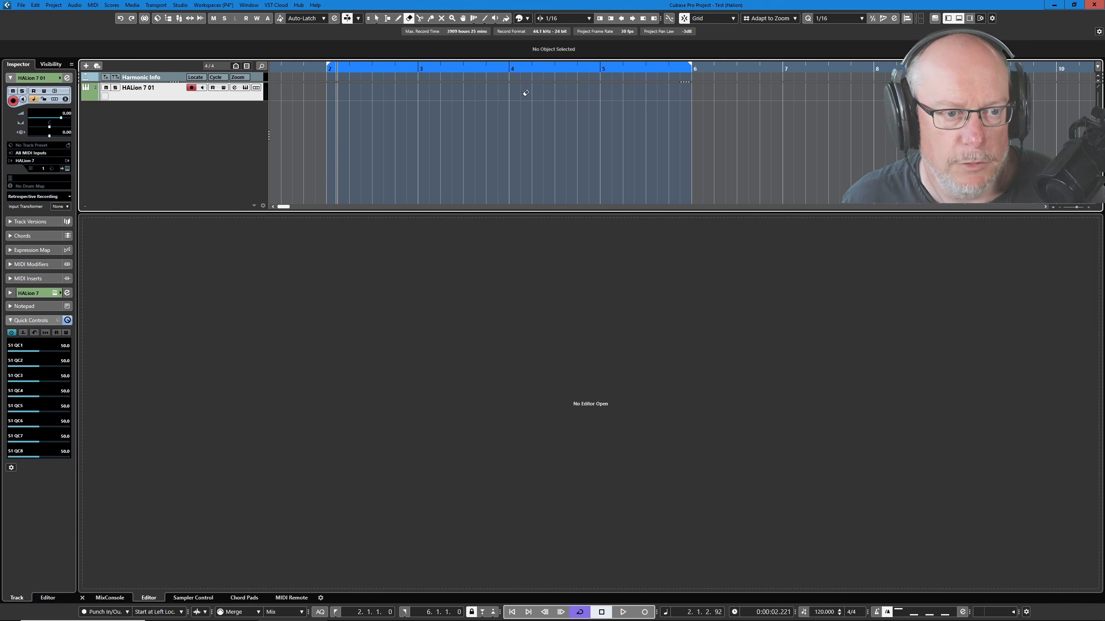
Step: Reopen the HALion 7 instrument, expand the Sample Instrument Zone and display the Slice Player's sound settings
left_click(245, 88)
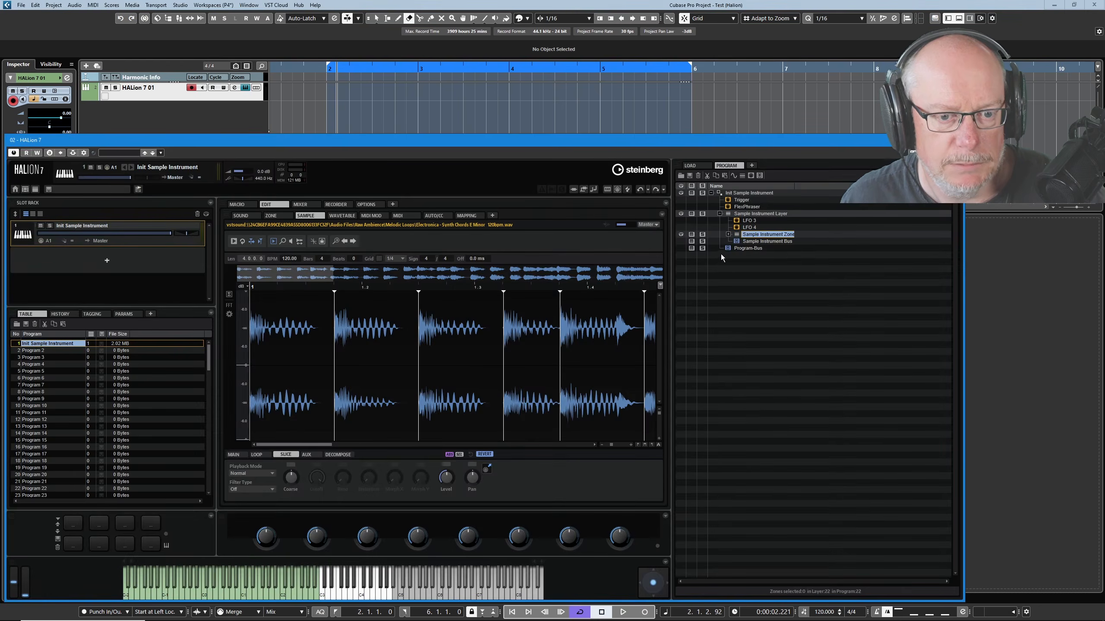
left_click(728, 234)
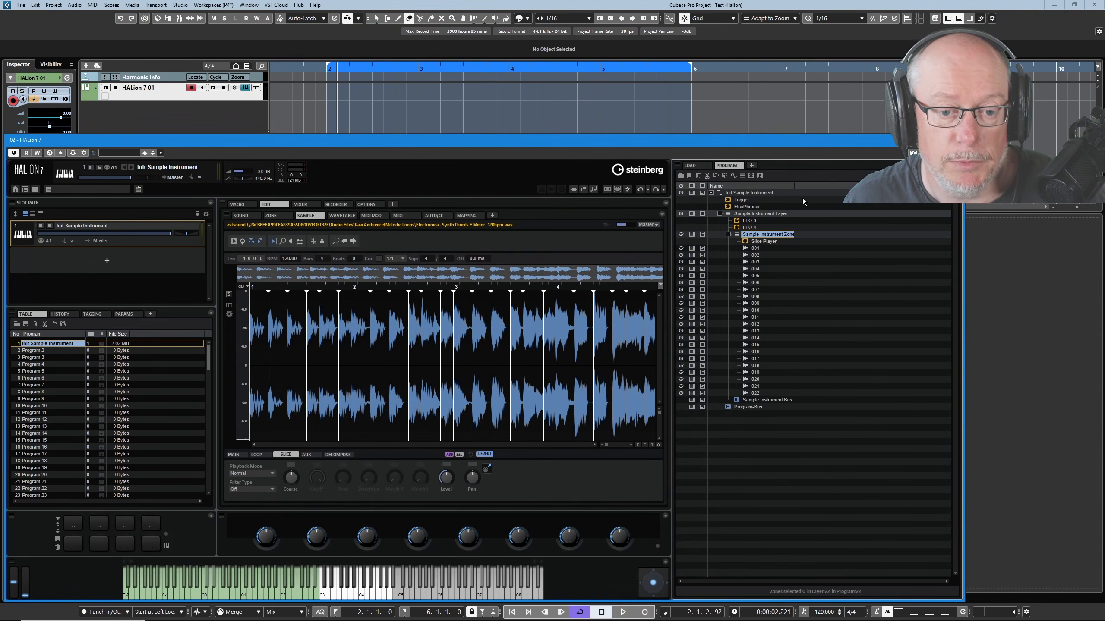
left_click(764, 242)
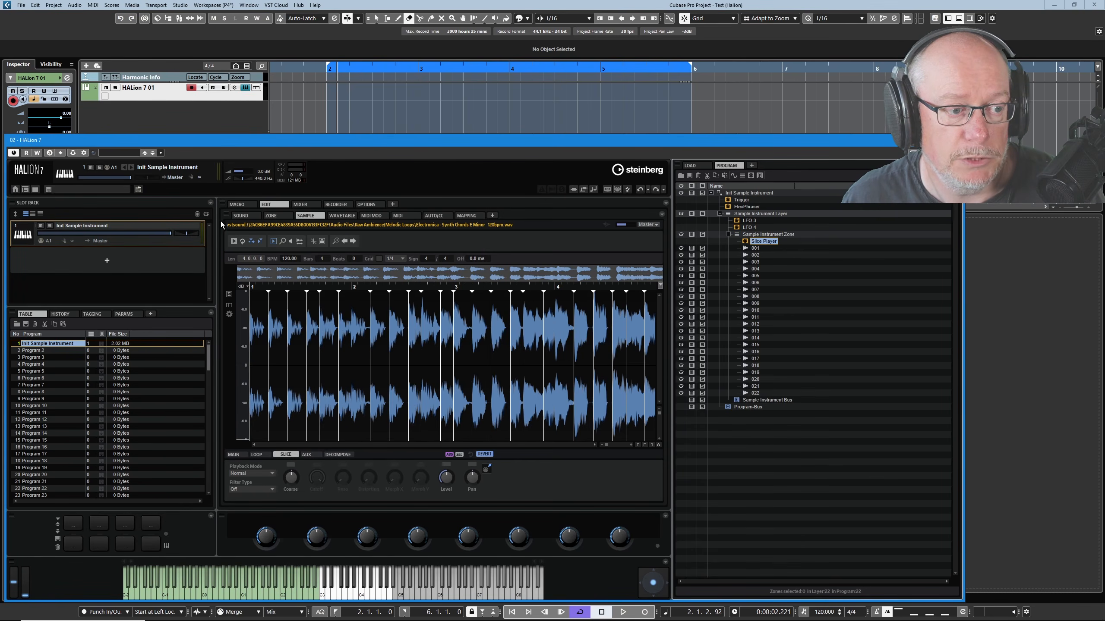
left_click(246, 216)
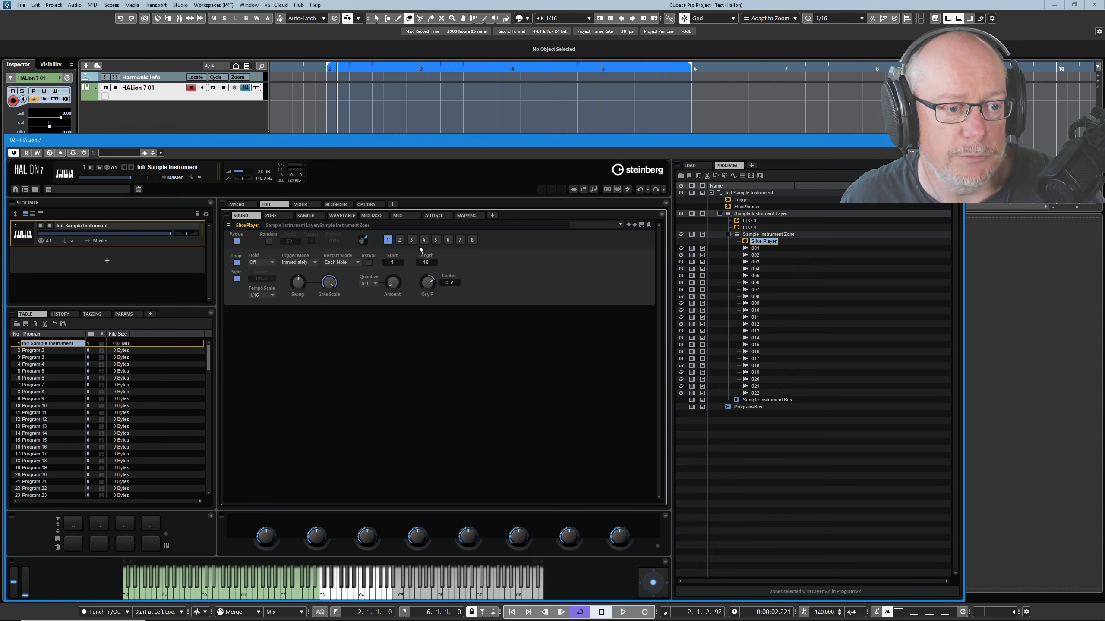
left_click(369, 217)
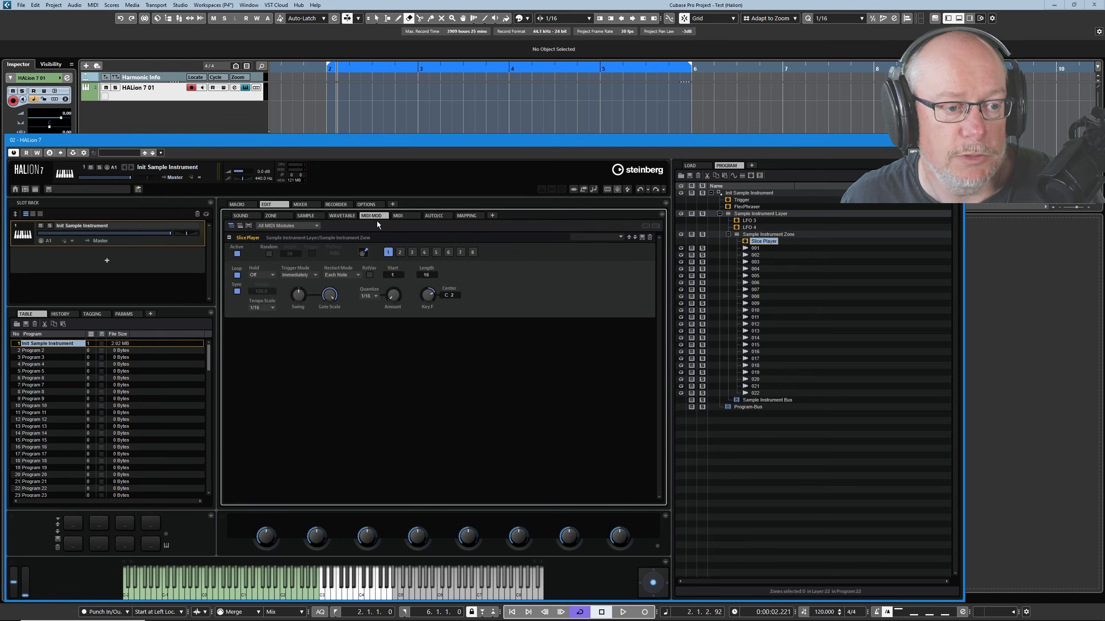
left_click(242, 215)
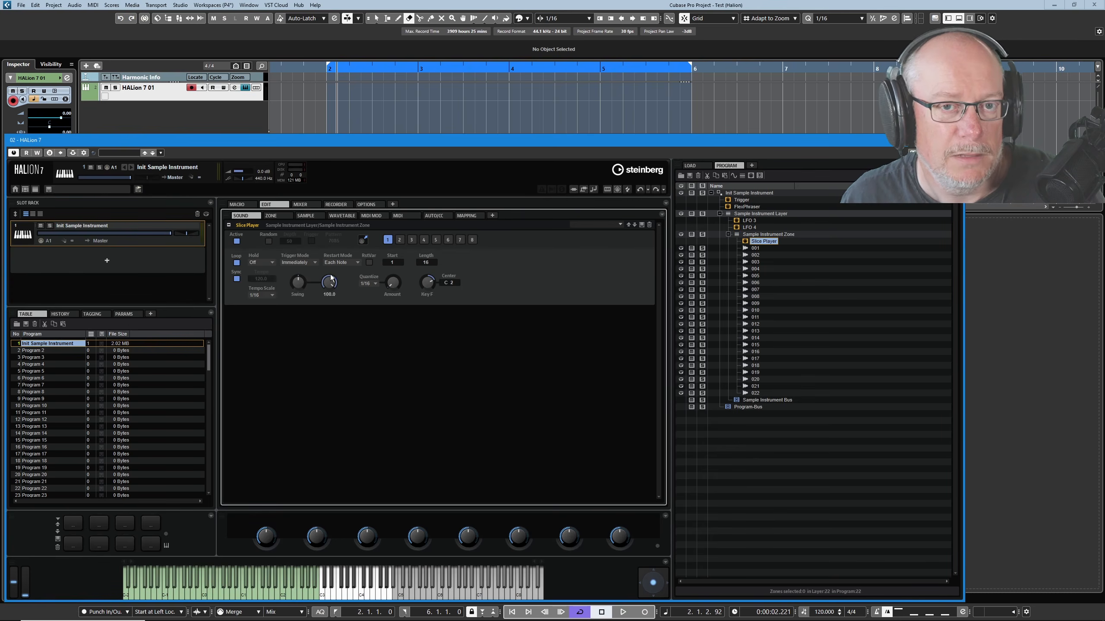
Step: Examine the key mapping of the slices and the sound settings of slice 009, and return to the Slice Player
left_click(464, 217)
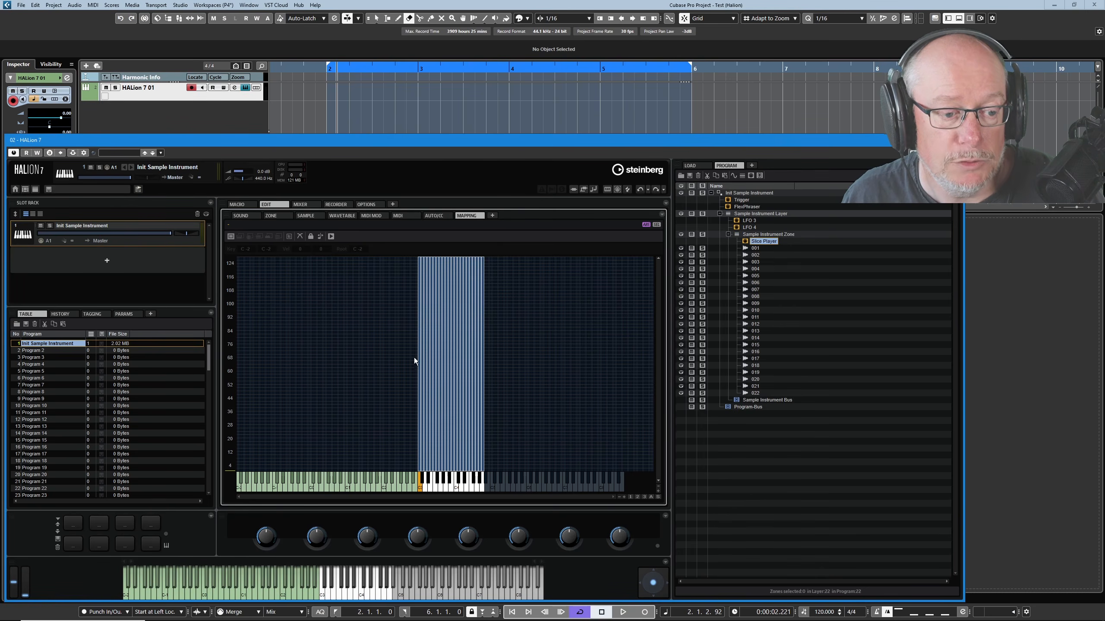
left_click(757, 303)
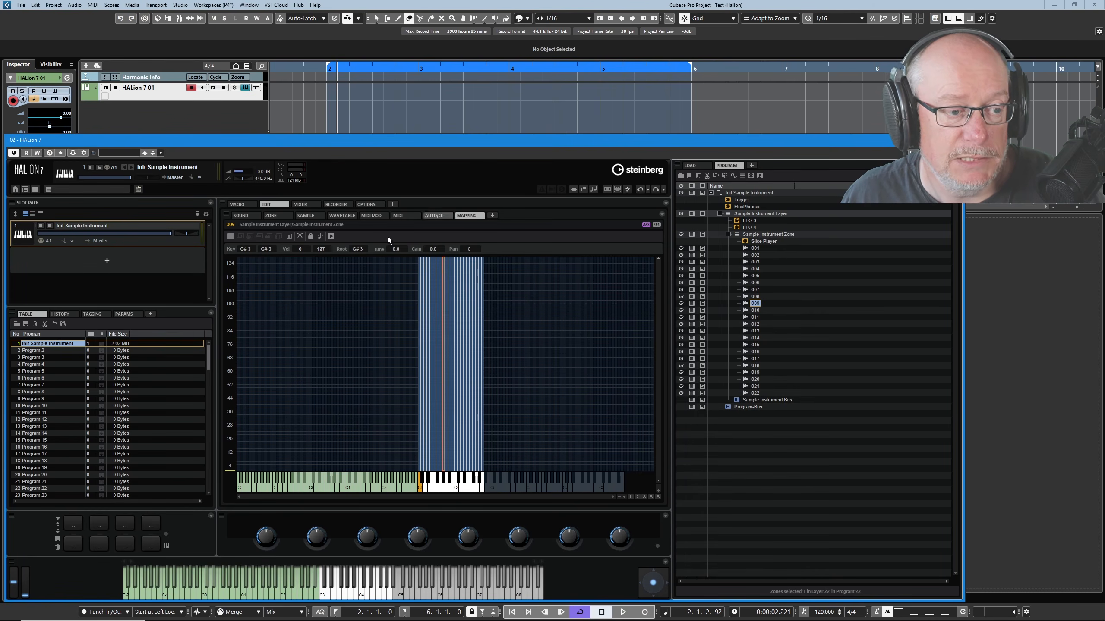
left_click(245, 215)
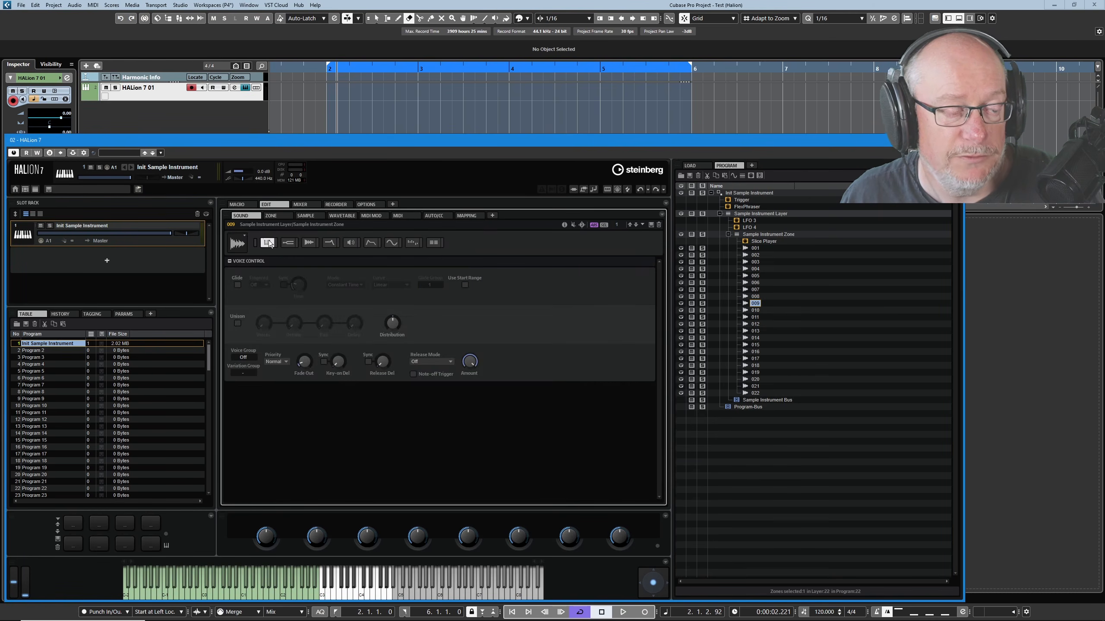
left_click(761, 242)
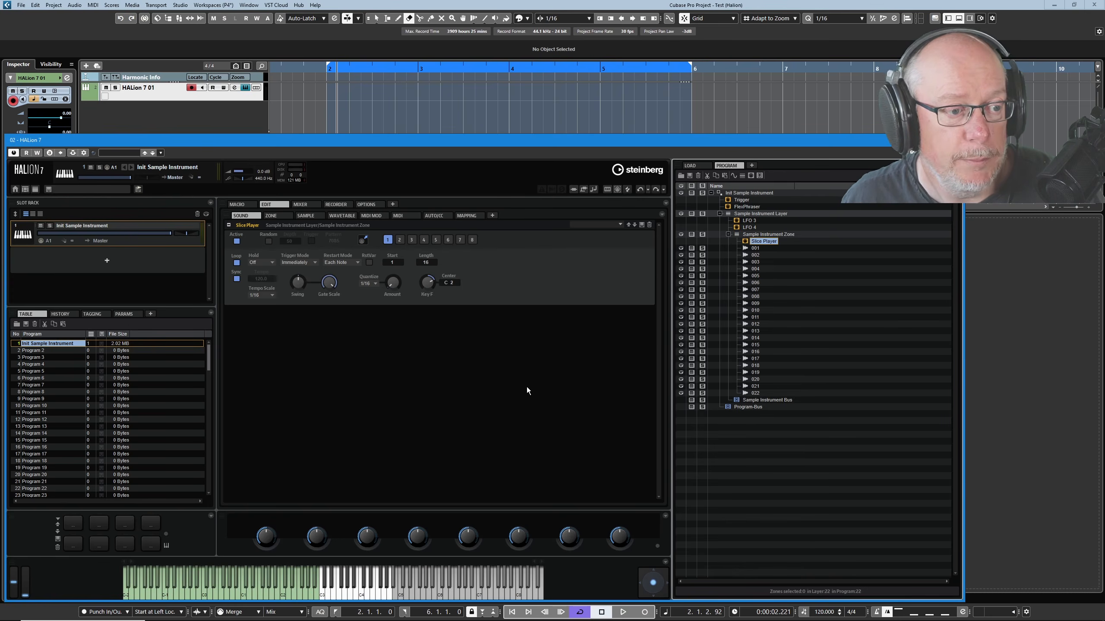
Step: Set the Gate Scale of the Slice Player's variation 1 to 50
mouse_move(328, 279)
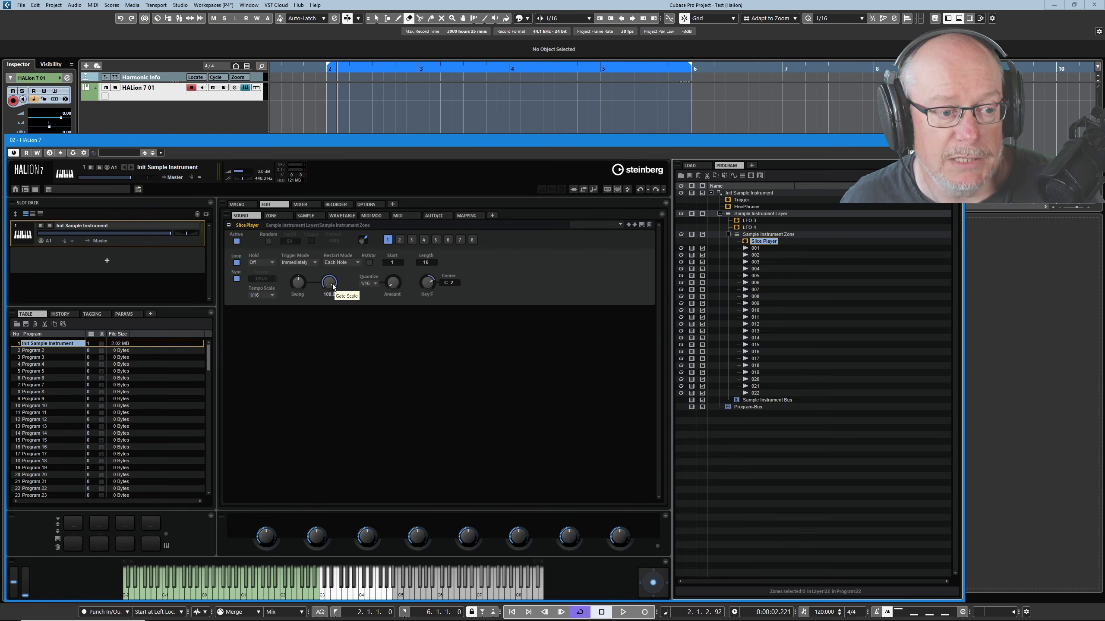
left_click(329, 294)
double_click(329, 294)
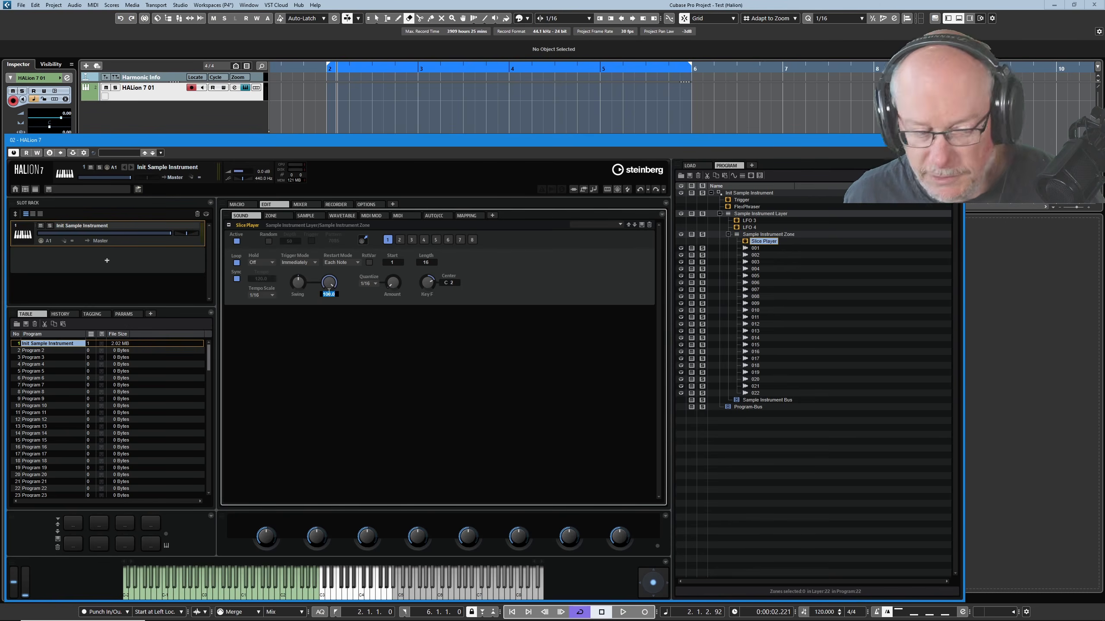
type("50")
key("Return")
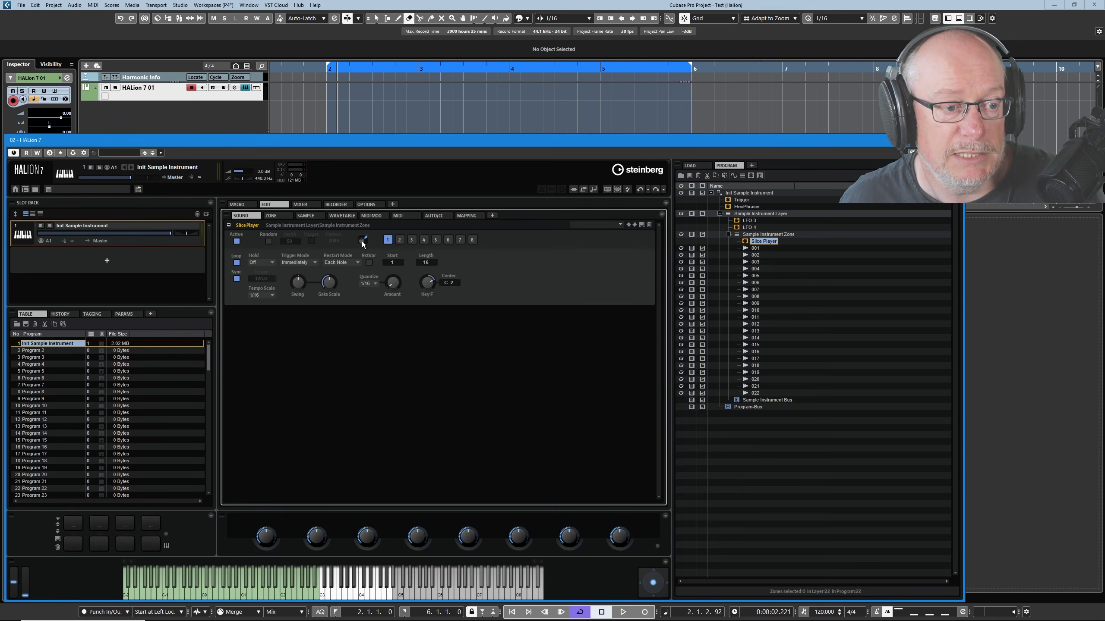
Step: Place the variation 1 phrase on the HALion 7 01 track at bar 2 and audition it in the Key Editor
left_click_drag(363, 240, 328, 91)
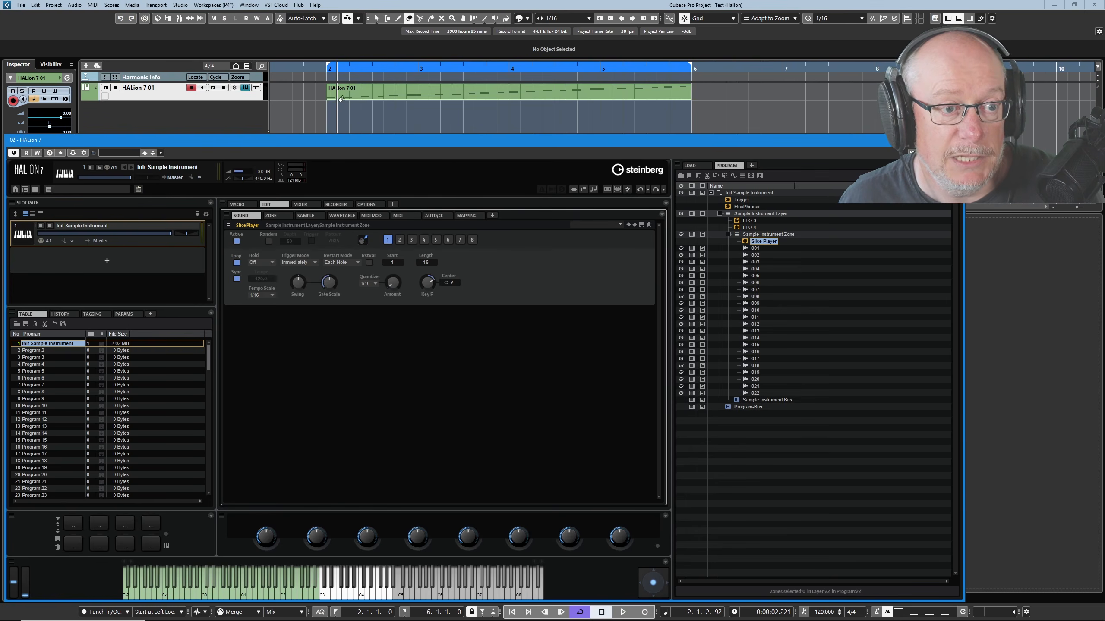
left_click(245, 88)
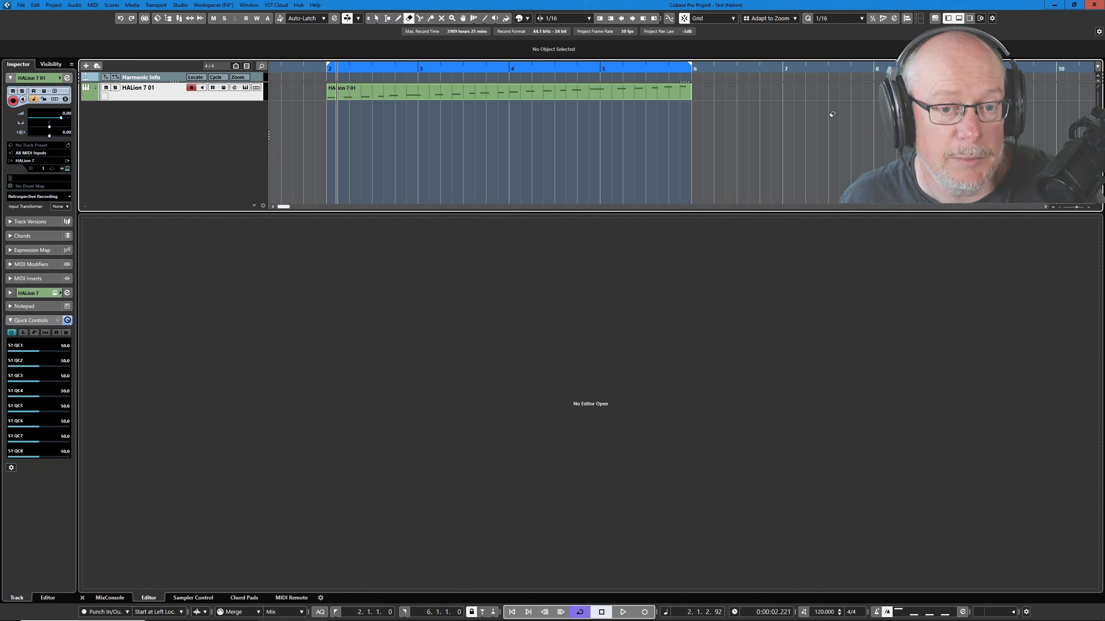
double_click(528, 95)
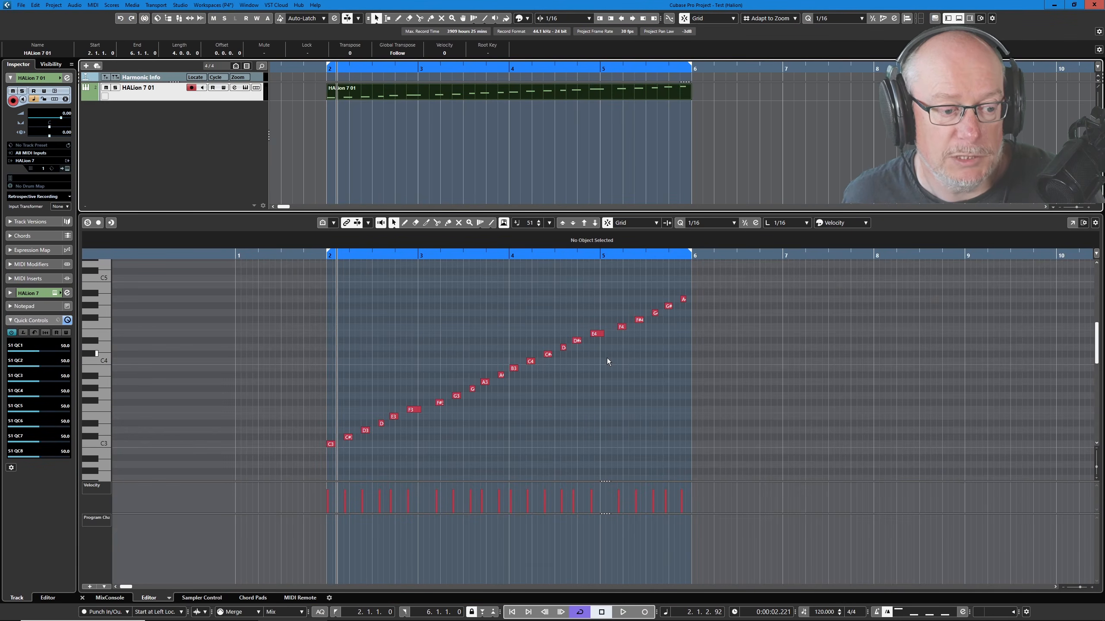
key("space")
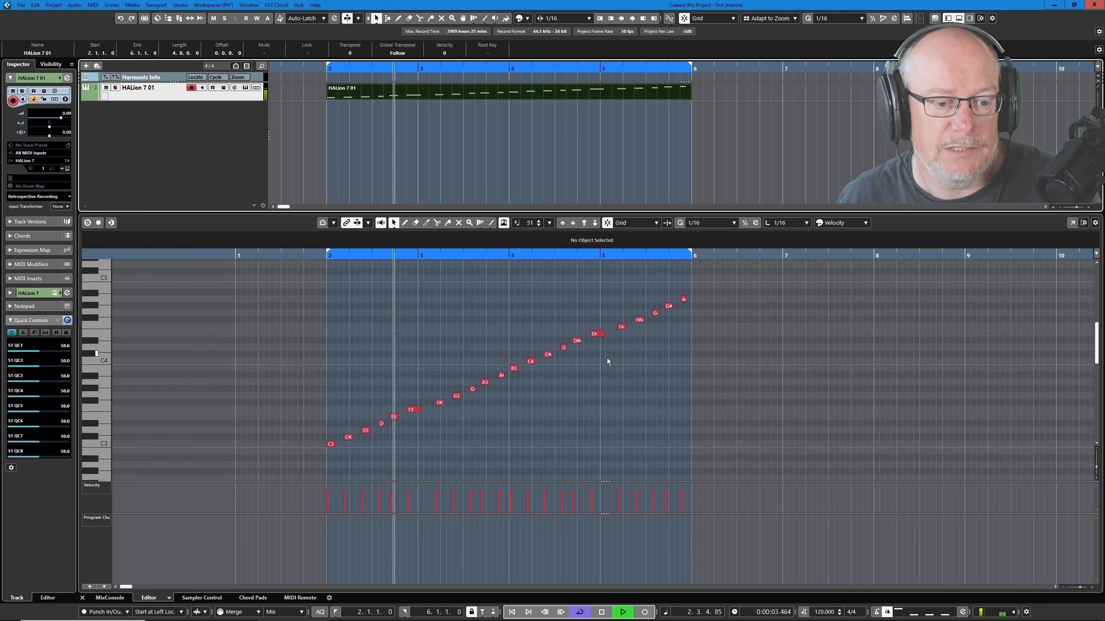
key("space")
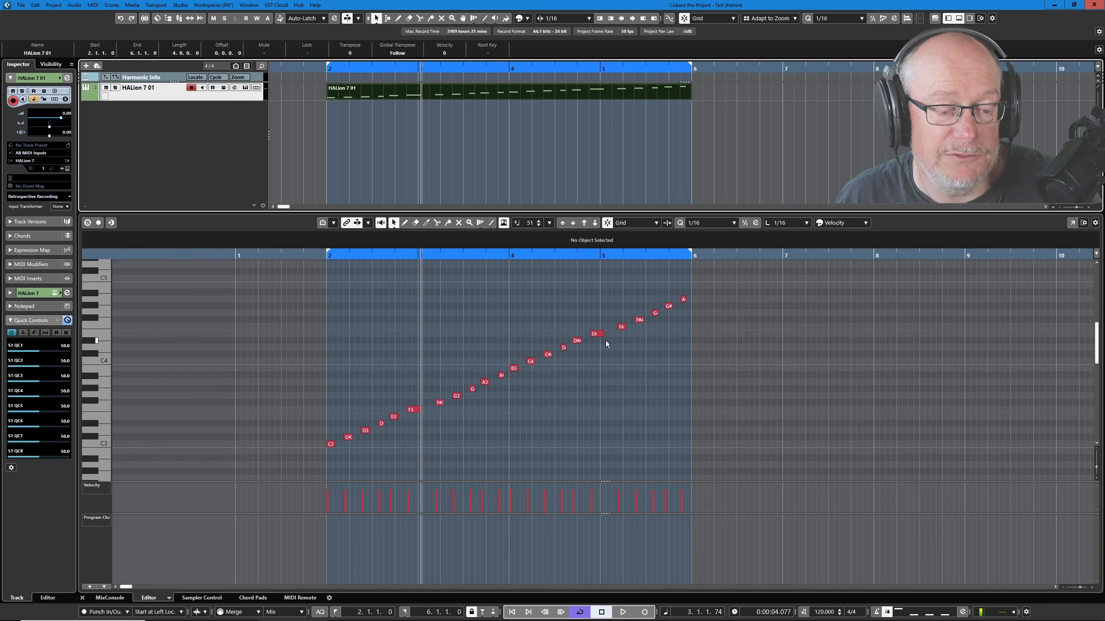
Step: Lengthen F3 and E4 to 0.1.1.0, D#4 to 0.0.3.0 and A4 to 0.0.2.0, extend G#4 to the next note, and audition the phrase
left_click(611, 339)
left_click_drag(600, 335, 618, 334)
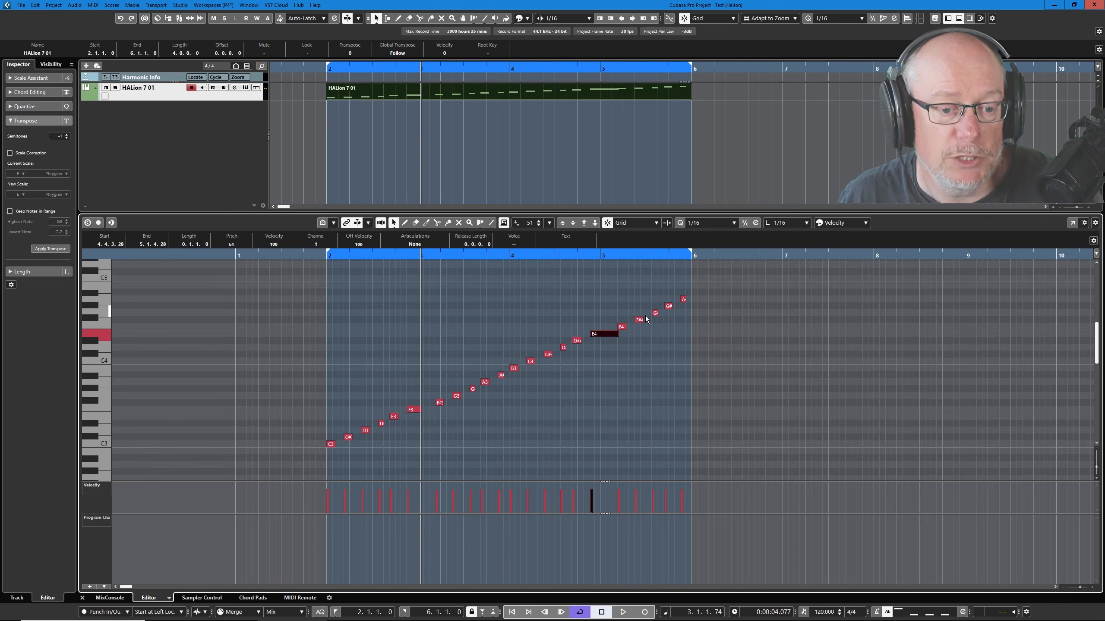
left_click_drag(671, 306, 688, 299)
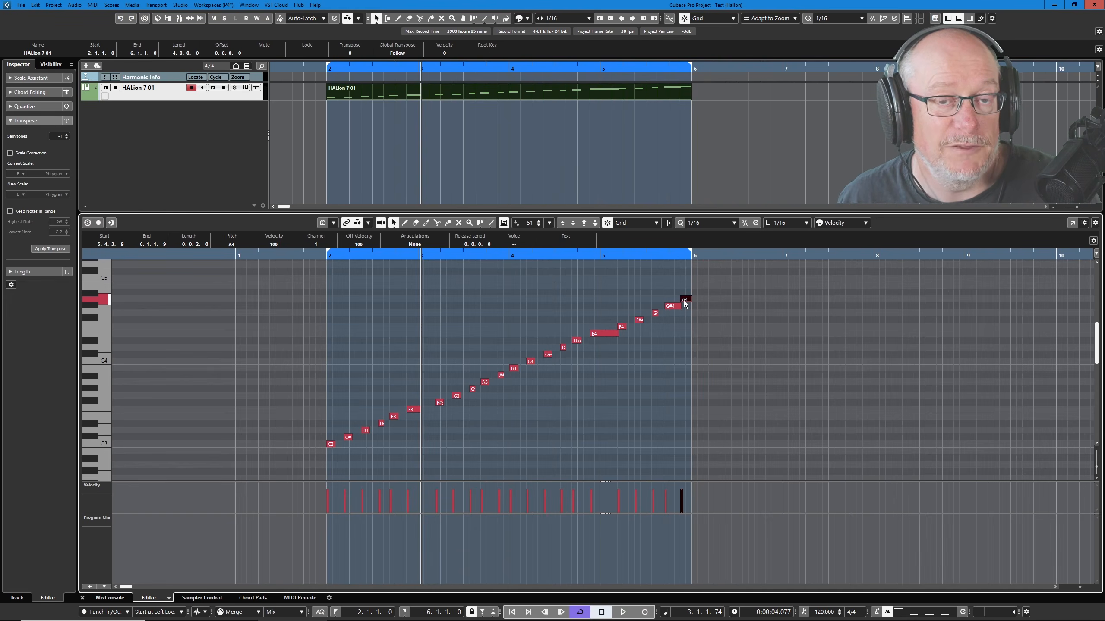
key("space")
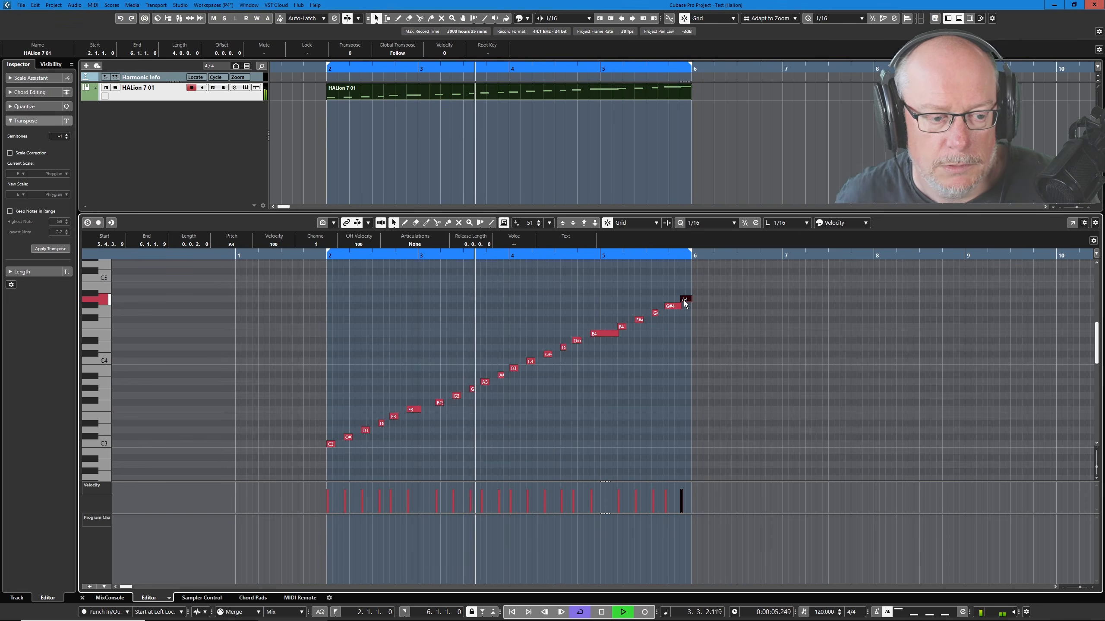
left_click_drag(420, 410, 433, 409)
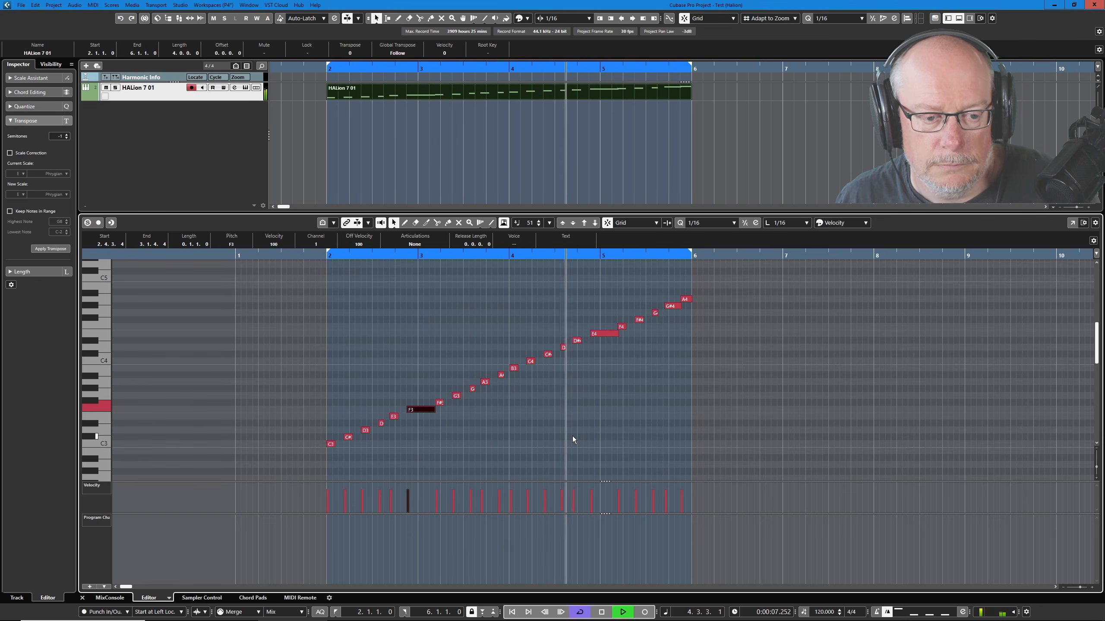
left_click(579, 341)
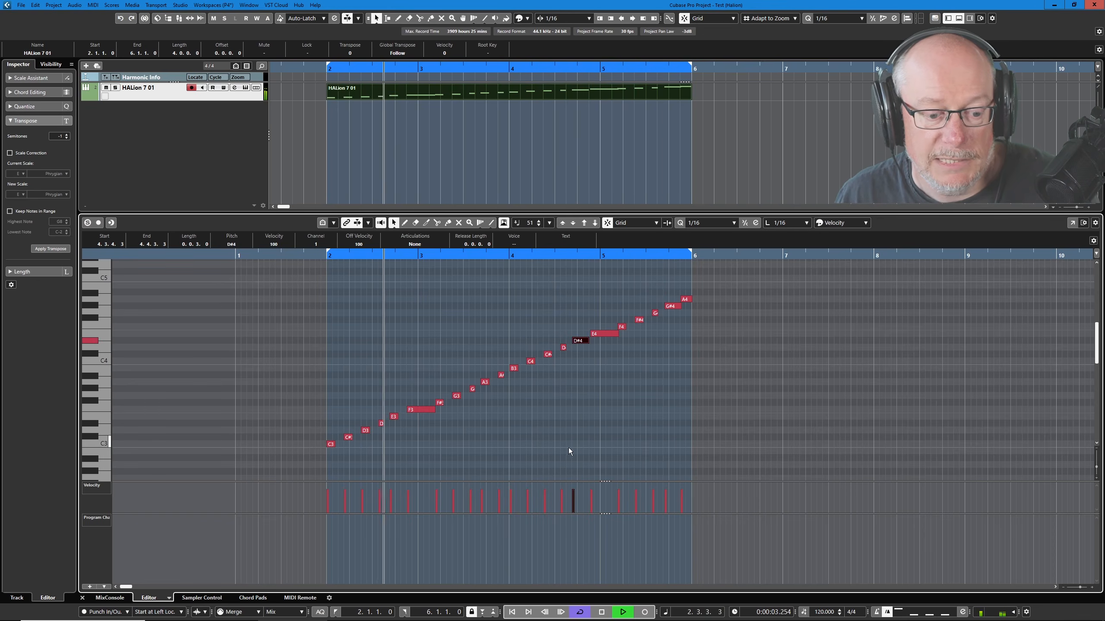
left_click(600, 612)
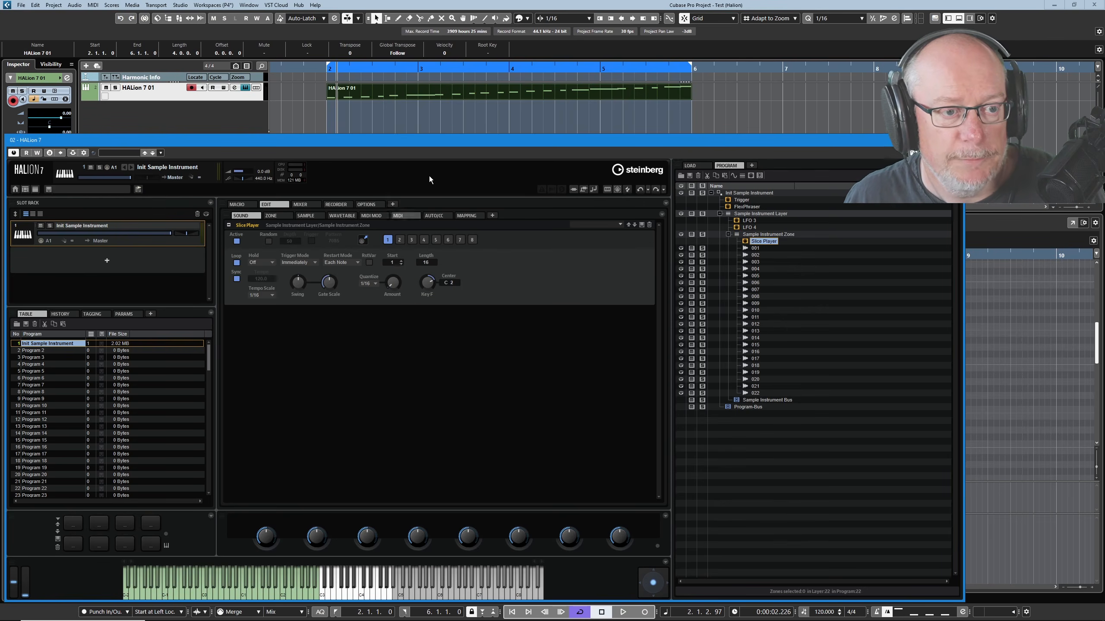
Step: Erase the edited MIDI part from the track and compare the Slice Player's variations 1 and 2
key("5")
left_click(502, 95)
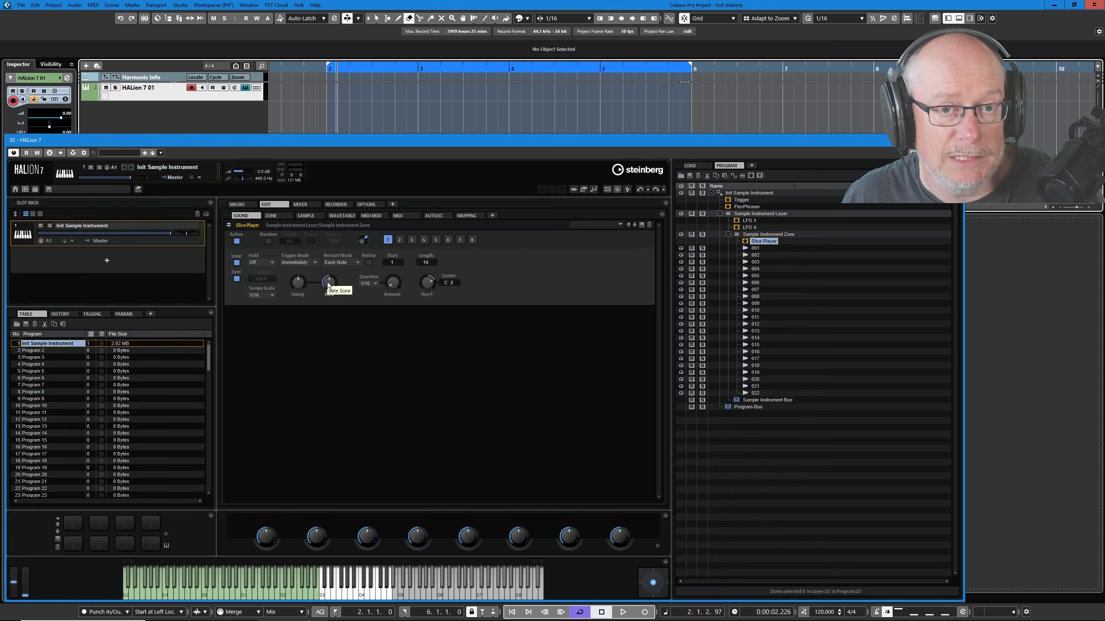
left_click(400, 240)
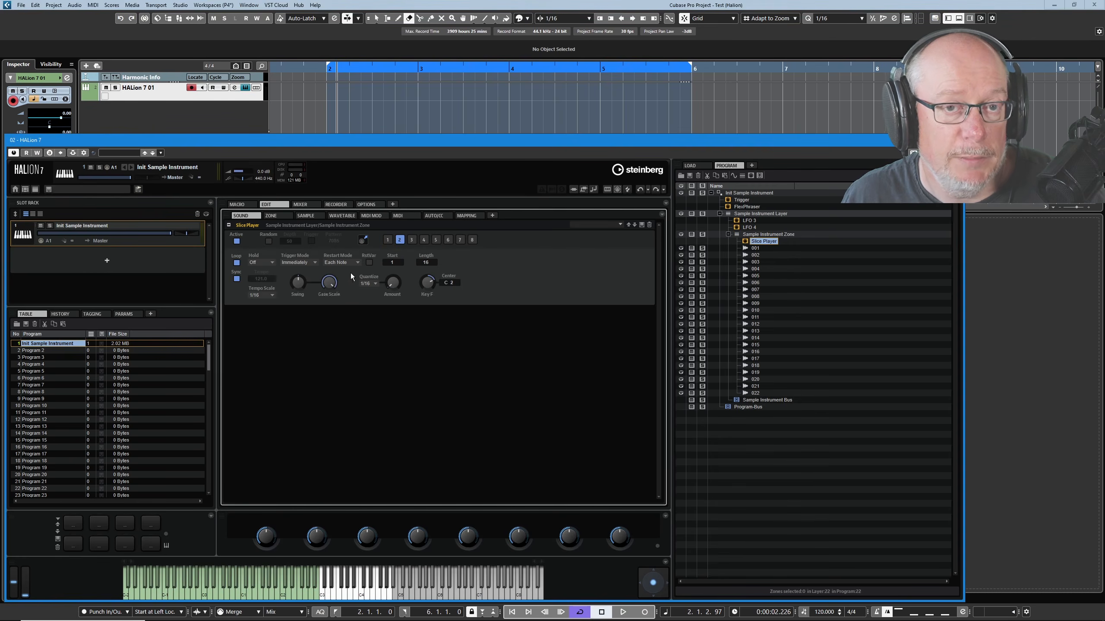
left_click(388, 240)
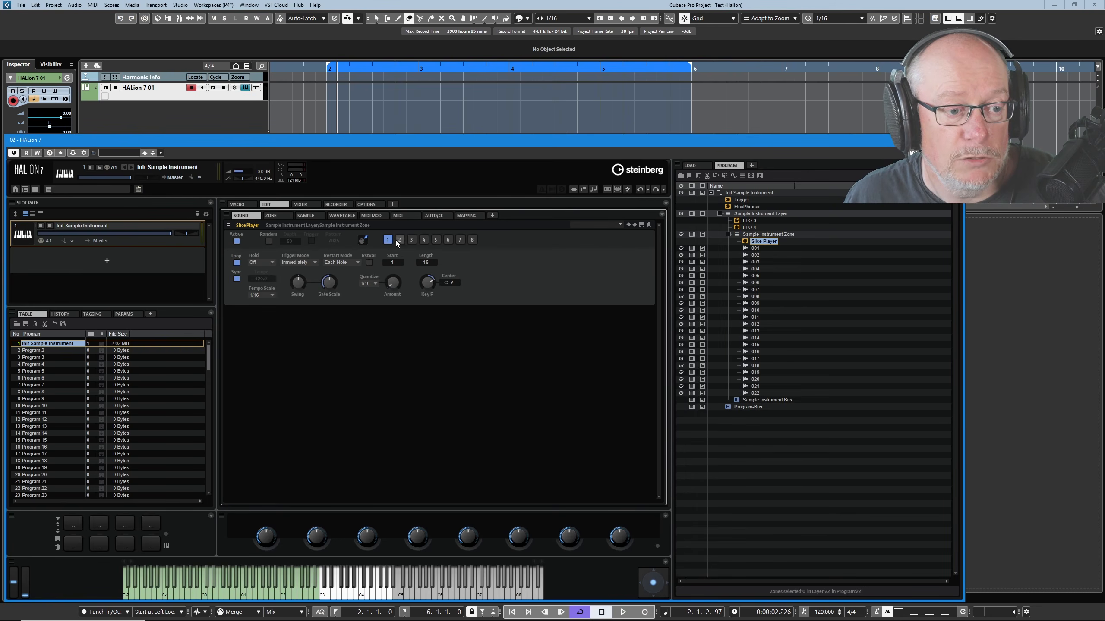
left_click(398, 241)
left_click(388, 241)
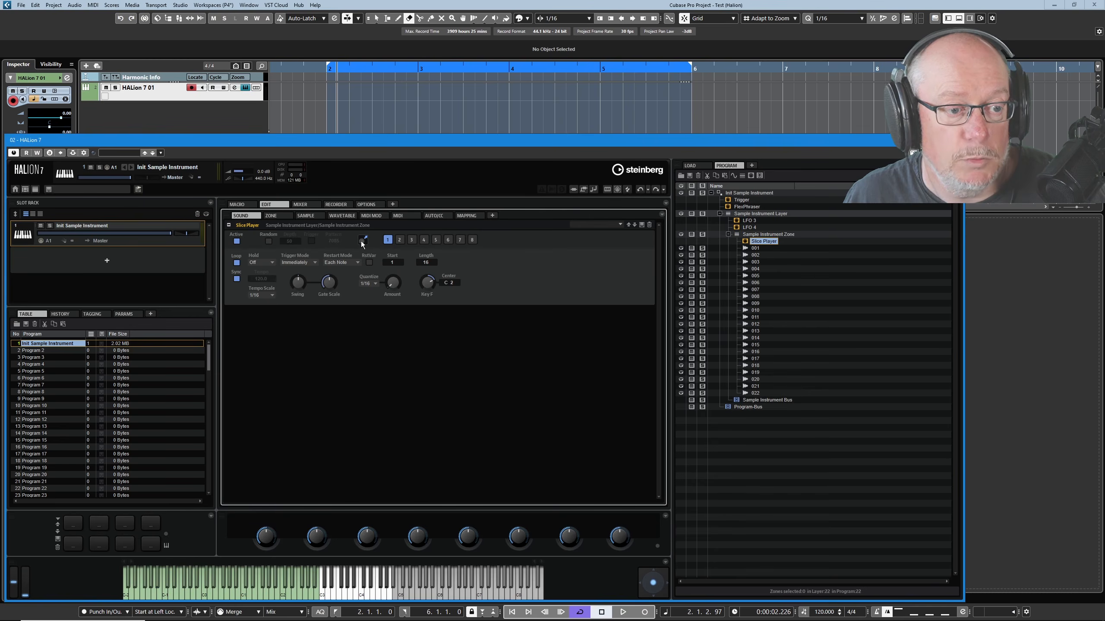
Step: Place the variation 1 phrase at bar 2 and the variation 2 phrase at bar 6, and erase both parts
left_click_drag(328, 88, 329, 89)
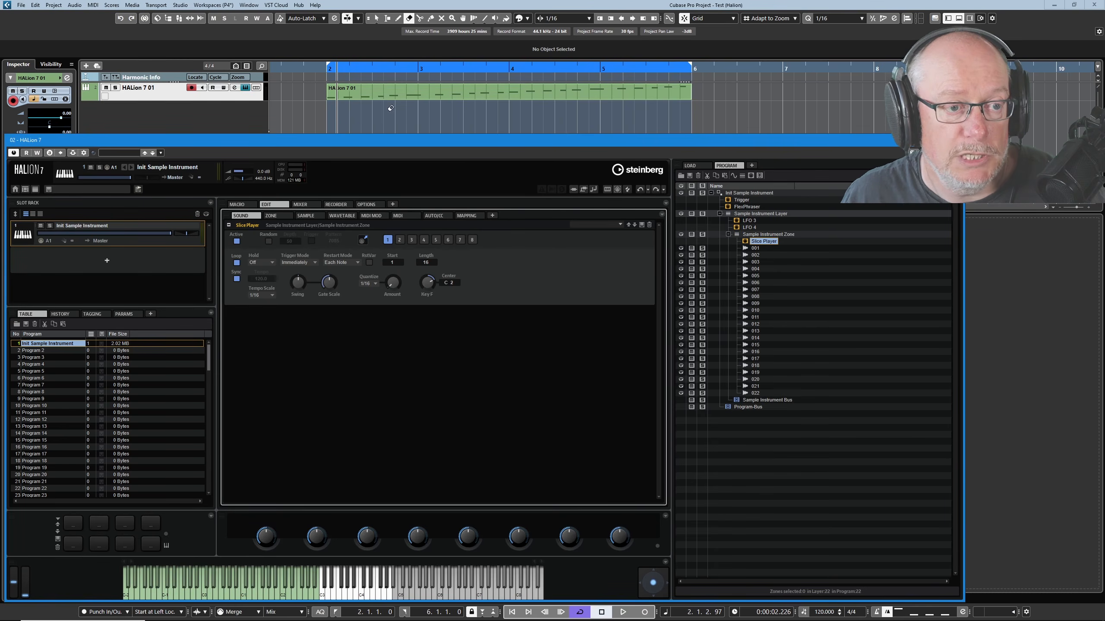
scroll(391, 109, "down", 4)
left_click(403, 238)
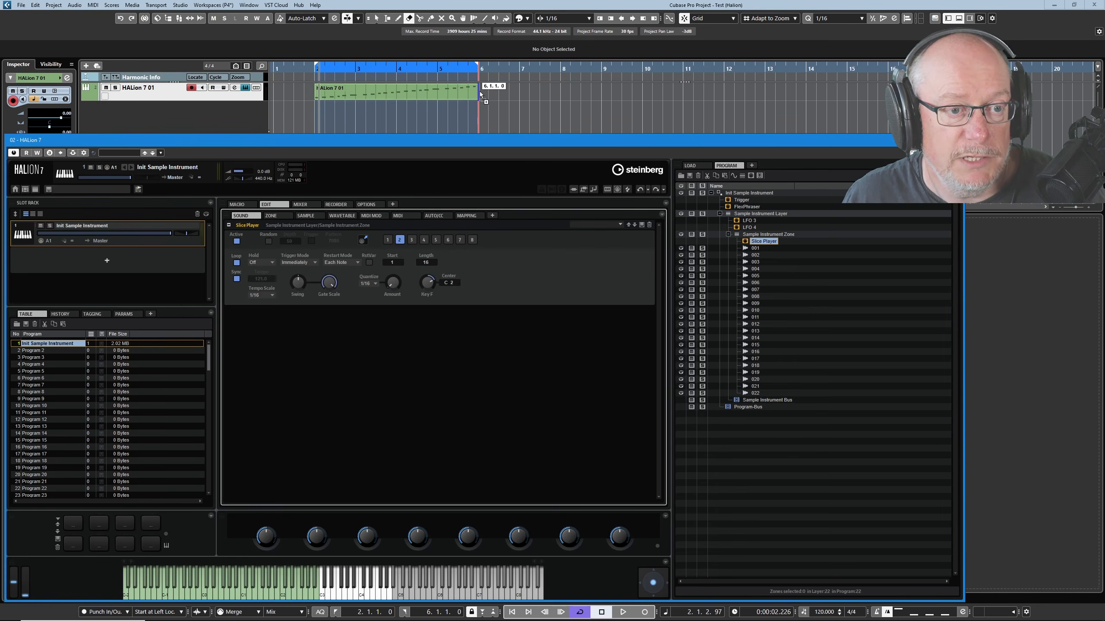
left_click_drag(480, 91, 480, 92)
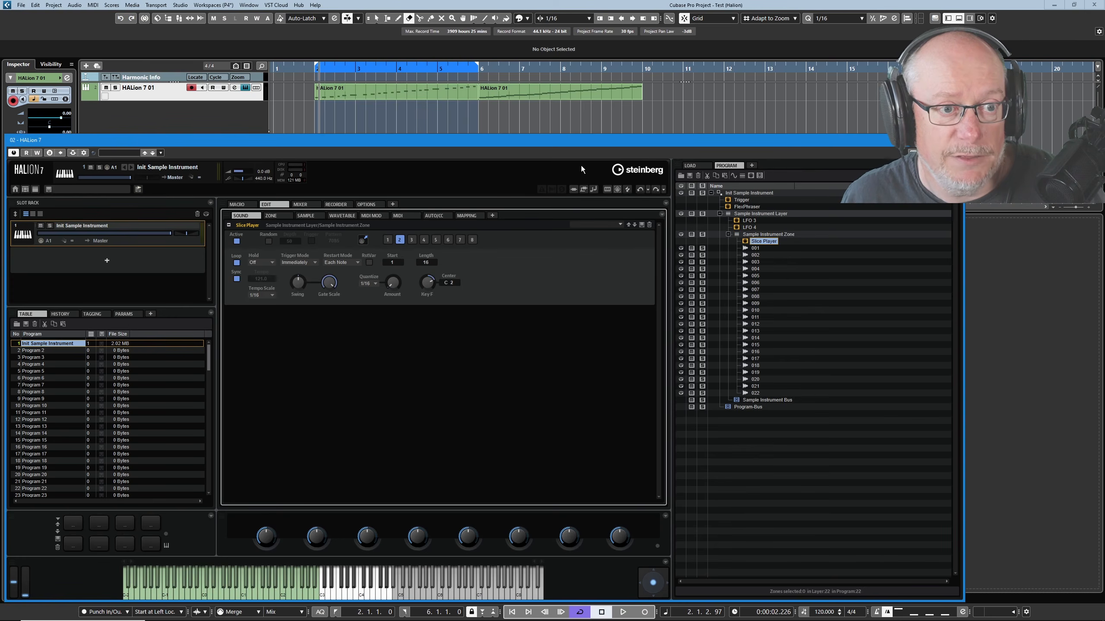
left_click(442, 91)
left_click(536, 89)
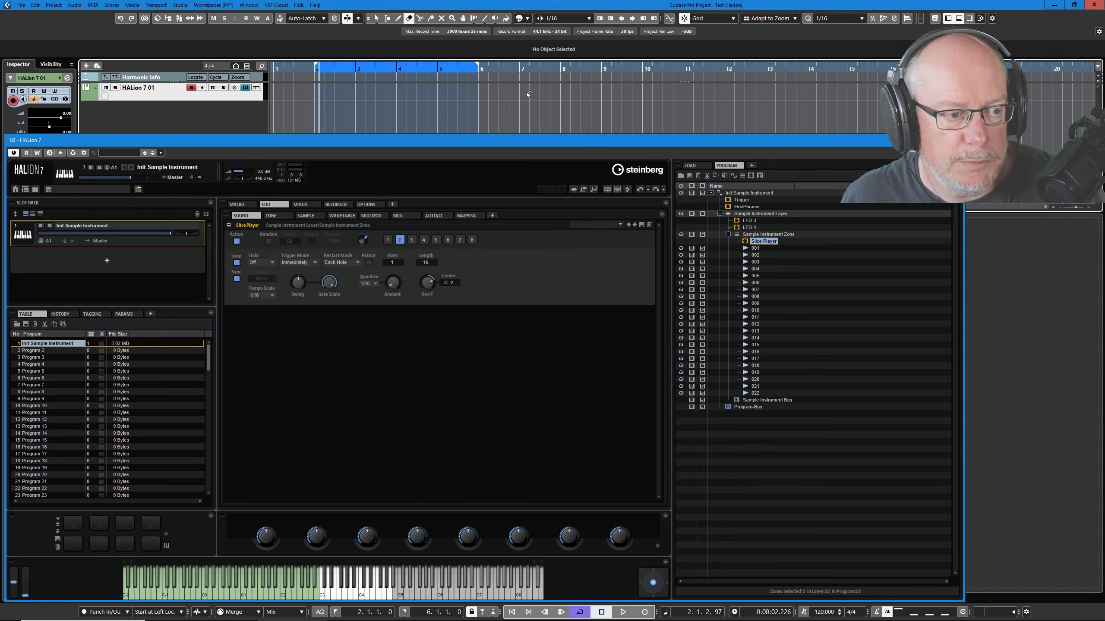
Step: Enable Random for variation 2 of the Slice Player and place its phrase on the track at bar 2
left_click(269, 241)
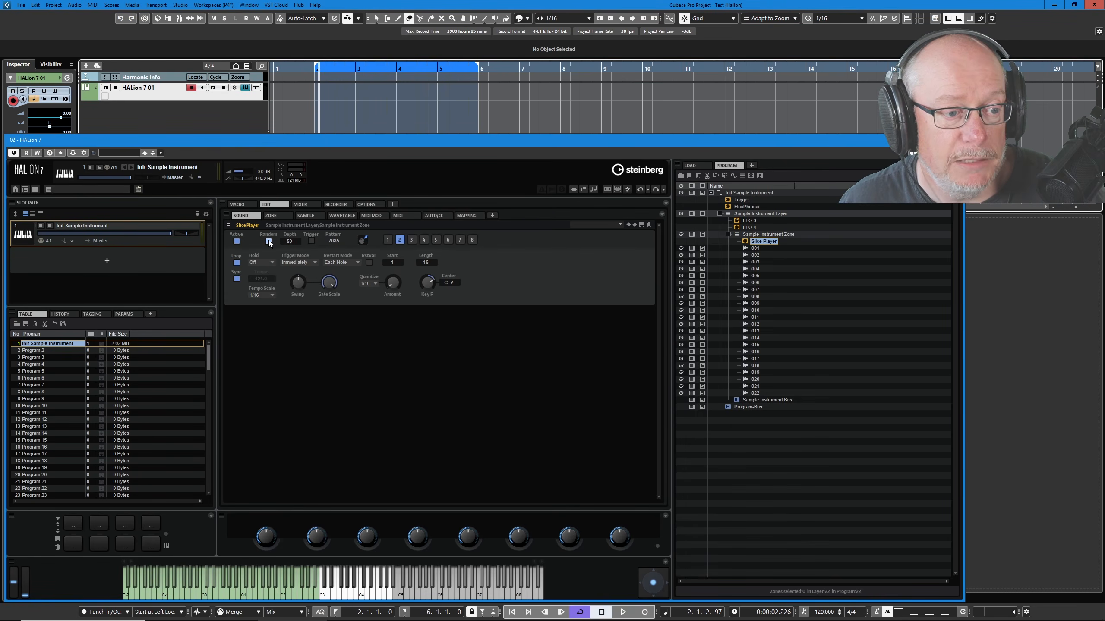
left_click_drag(362, 242, 318, 92)
left_click(956, 140)
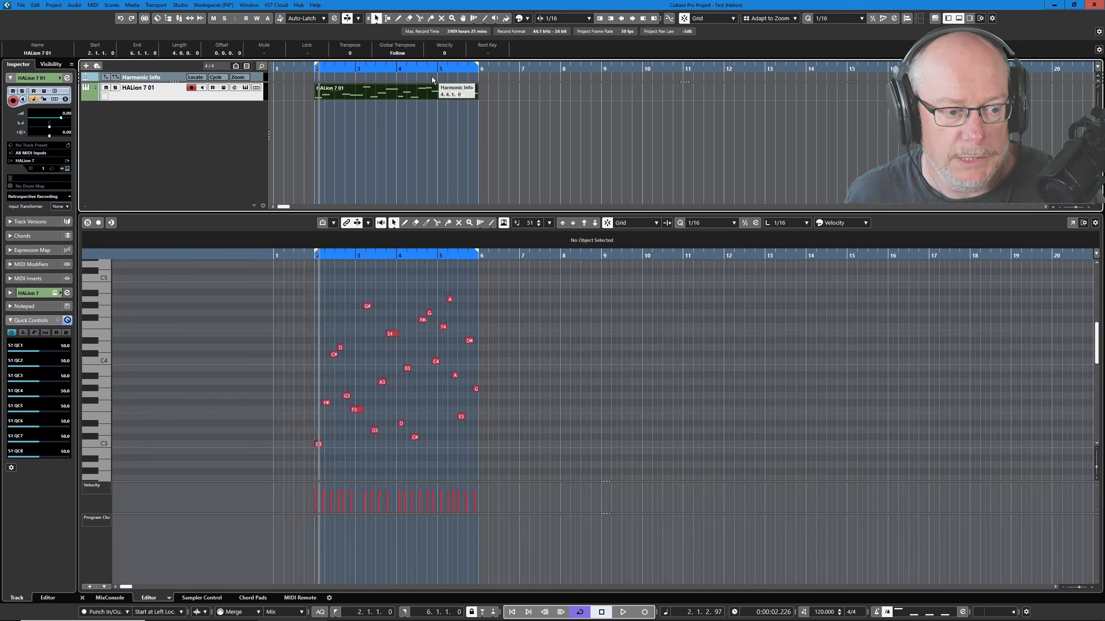
Step: Audition the randomized phrase from the left locator and return to the Slice Player's settings
key("KP_1")
key("space")
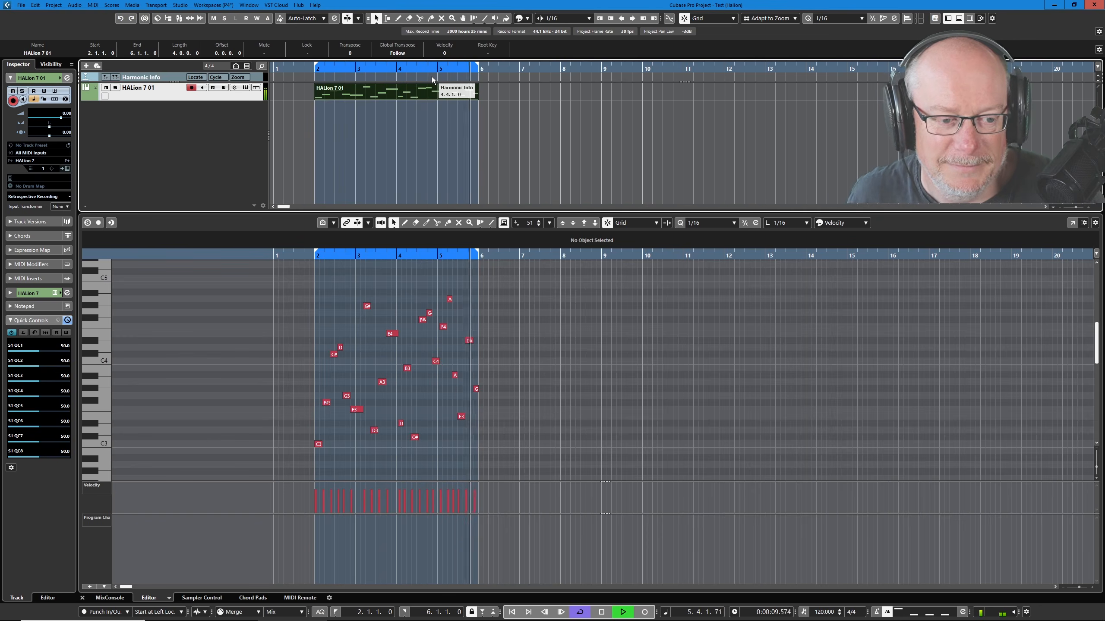
key("space")
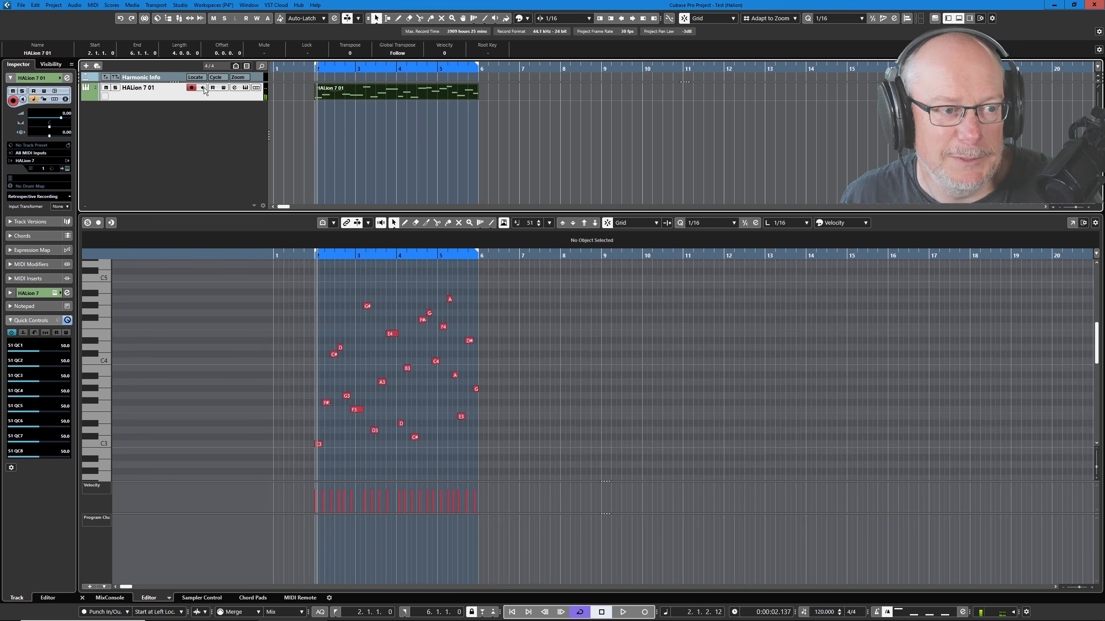
left_click(235, 91)
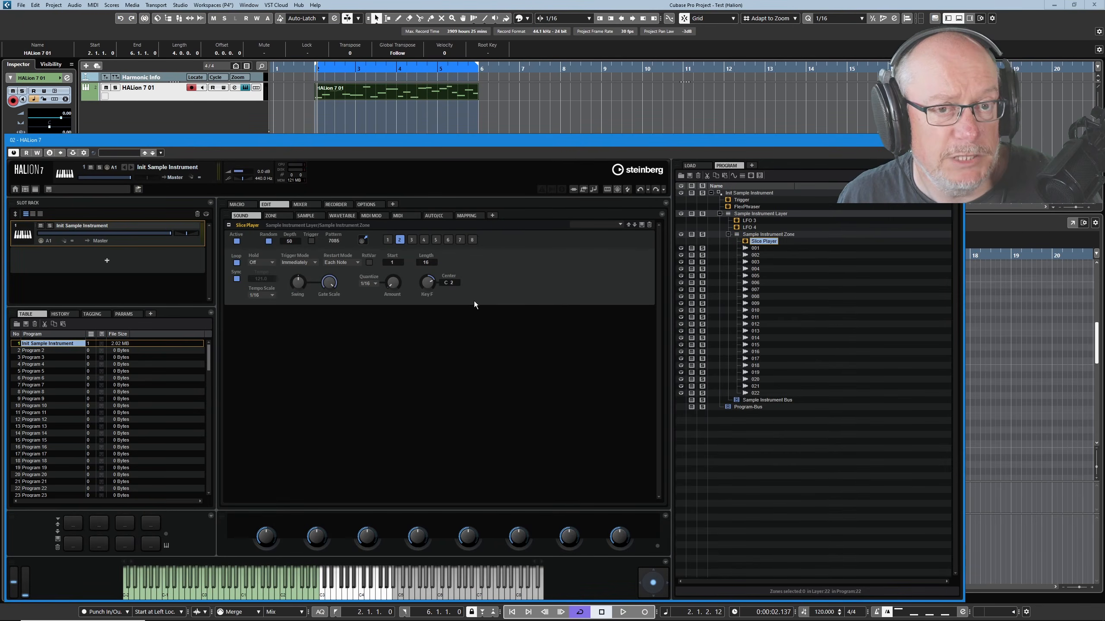